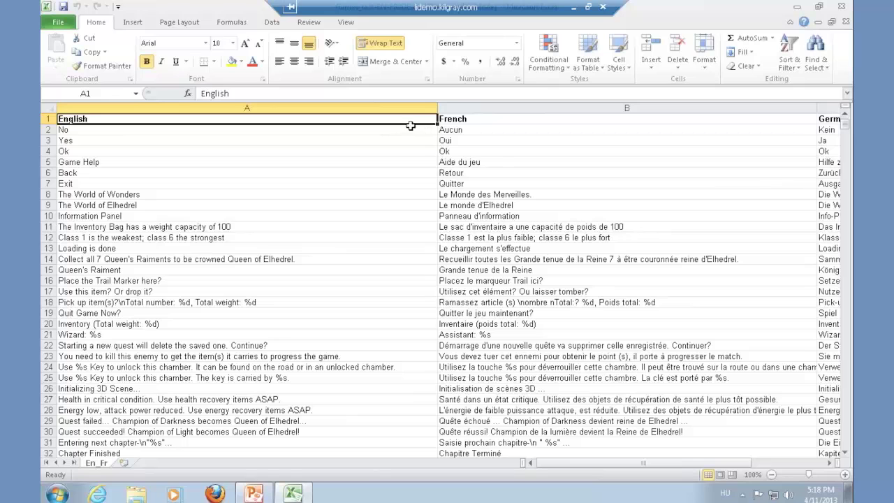
Step: Add a "Hungarian" column header in cell D1 after the German column
click(462, 120)
key(Right)
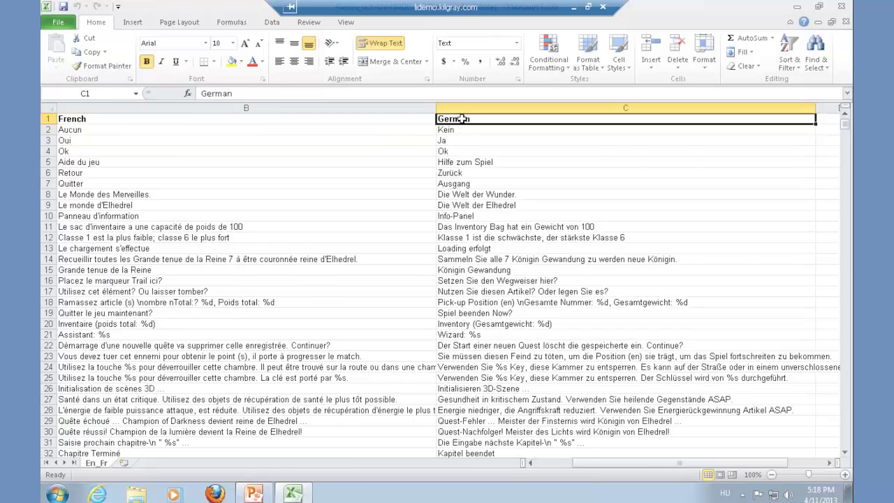
key(Right)
text(H)
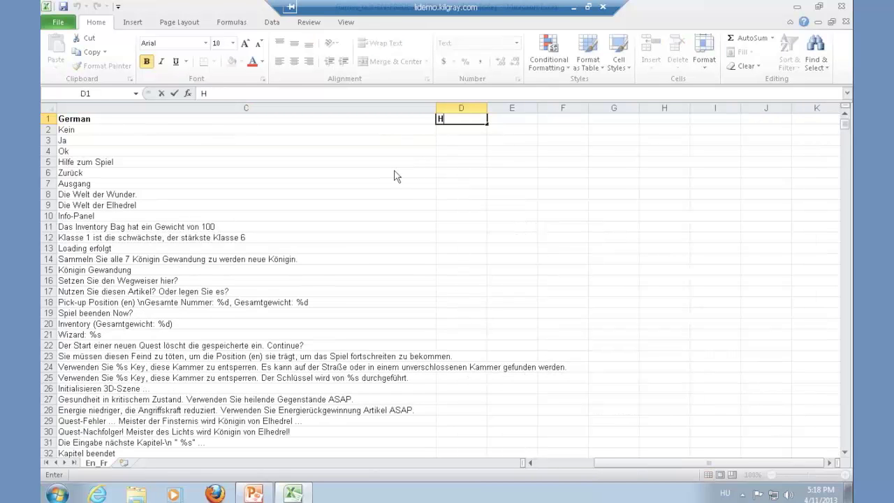
text(ungarian)
key(Return)
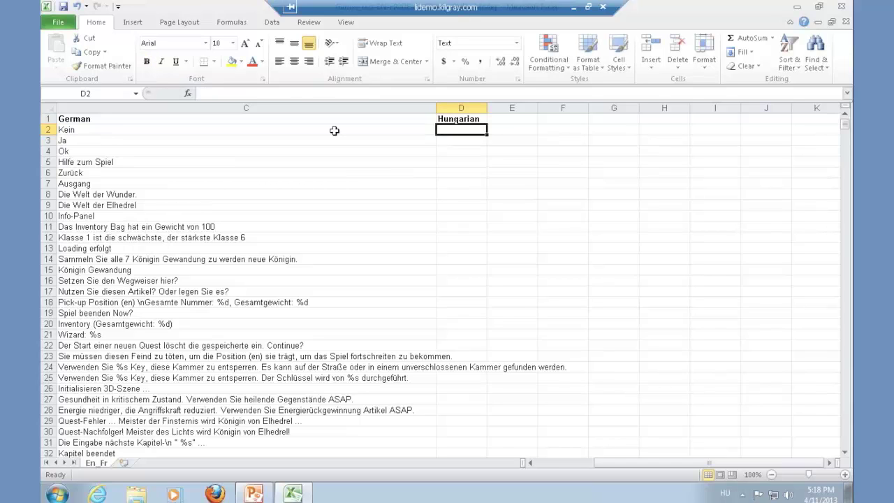
Step: Enter the Hungarian translations "Nincs" in D2 and "Igen" in D3
text(Nincs)
key(Return)
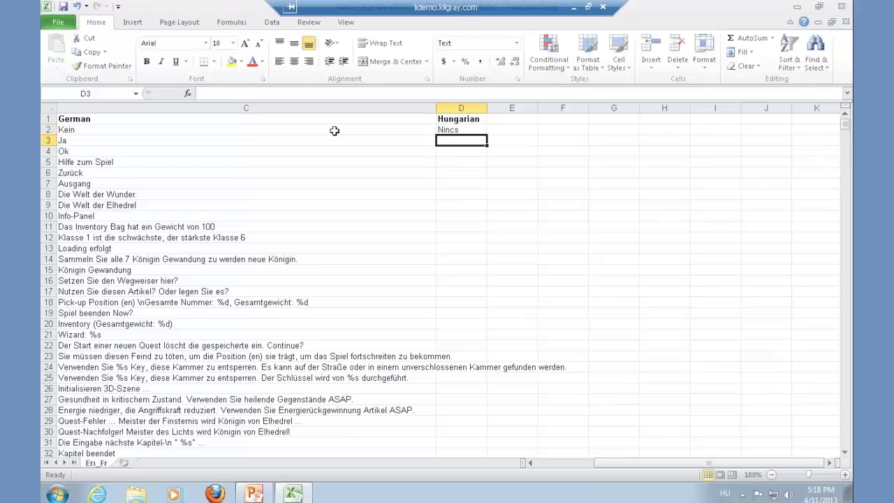
text(Igen)
key(Return)
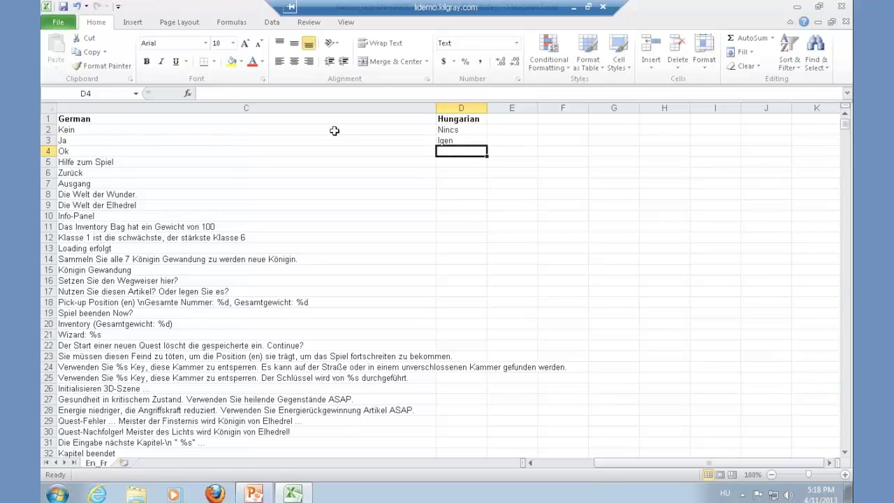
Step: Enter the Hungarian translation "A világ csodája." in D8, leaving D4 to D7 blank
key(Down)
key(Down)
key(Down)
key(Down)
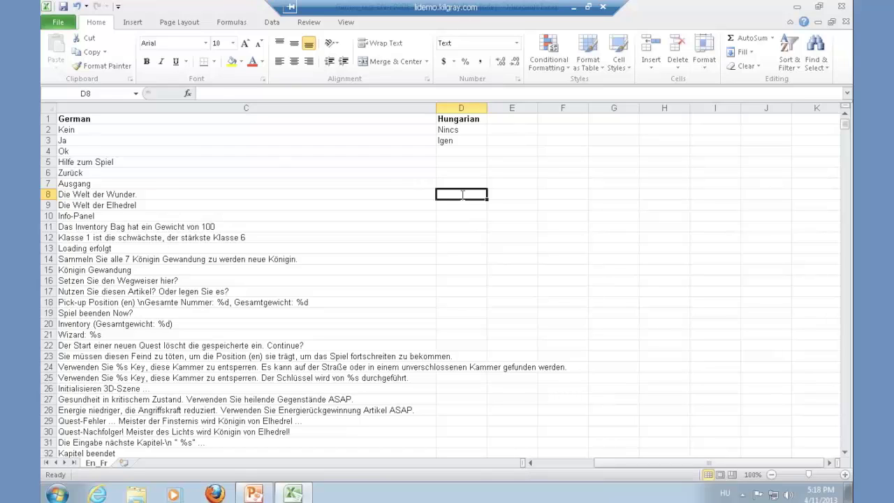
text(A világ csodája)
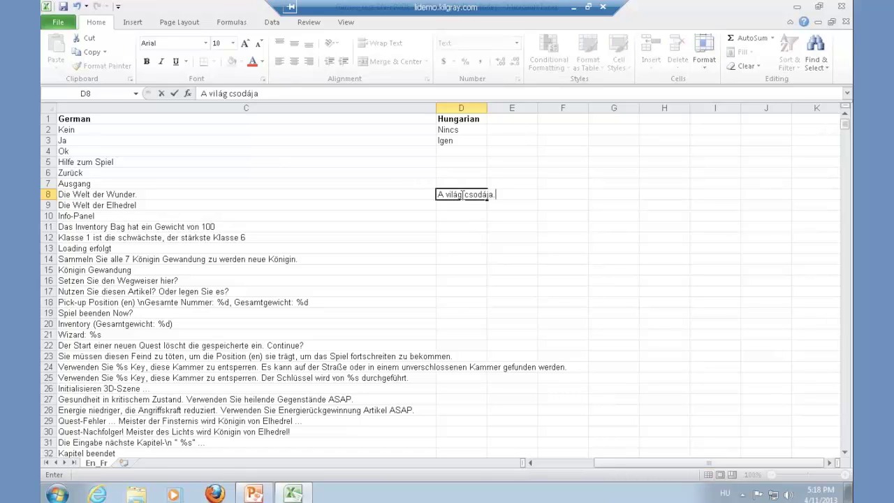
text(.)
key(Return)
Step: Enter the Hungarian translation "Töltés folyamatban" in D13
key(Return)
key(Return)
key(Return)
key(Return)
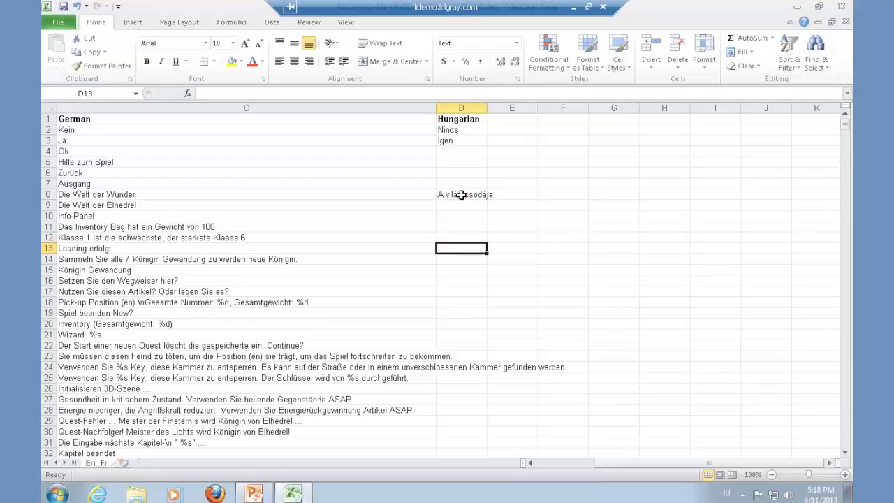
text(Tölt)
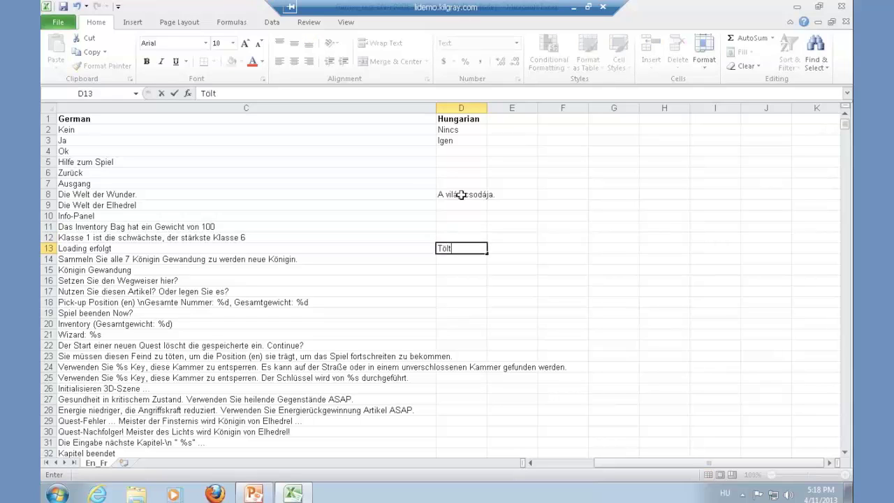
text(és folyamatban)
key(Return)
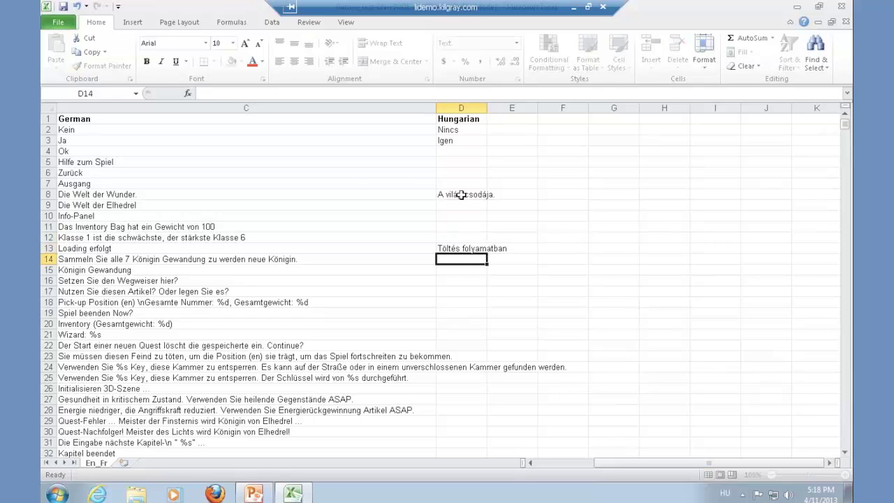
Step: Add a "Comment" column header in cell E1 beside the Hungarian header
click(324, 172)
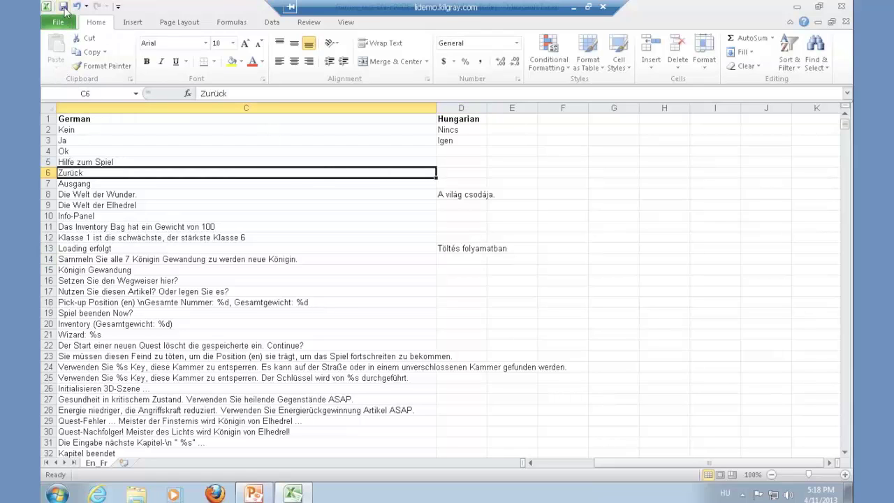
click(216, 198)
key(Home)
key(Up)
key(Up)
key(Up)
key(Up)
key(Up)
key(Up)
key(Up)
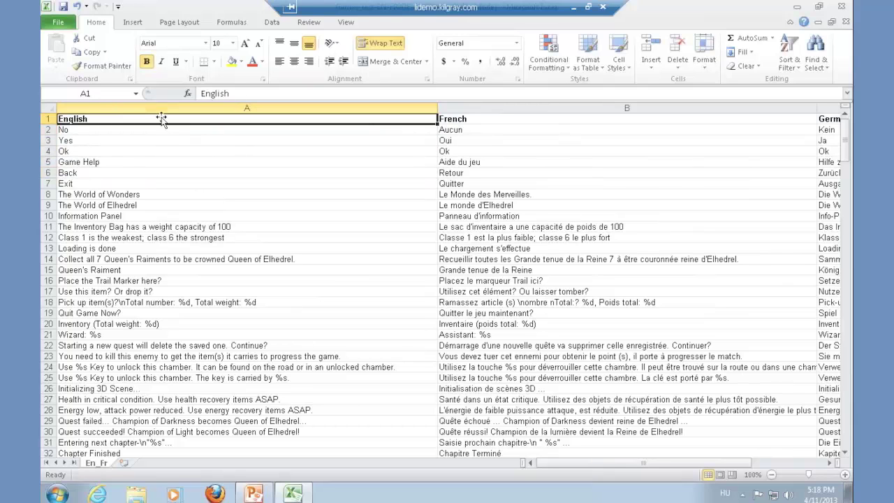
key(Right)
key(Right)
key(Right)
key(Right)
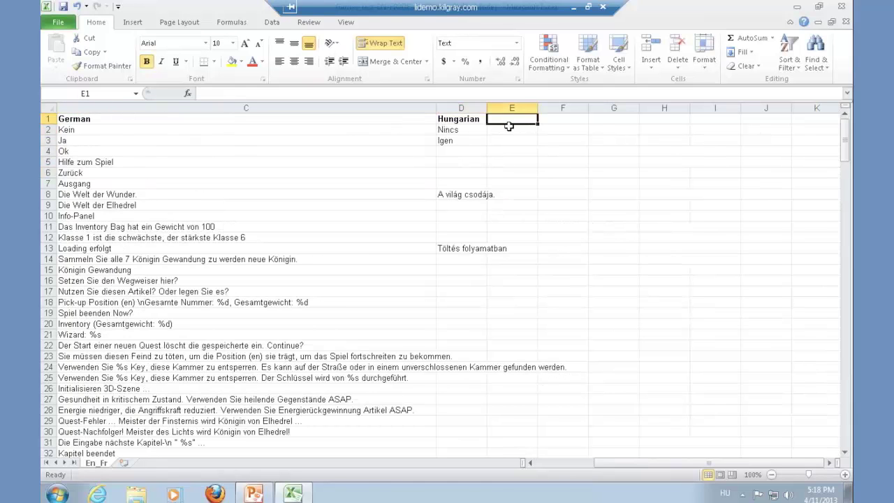
text(Comment)
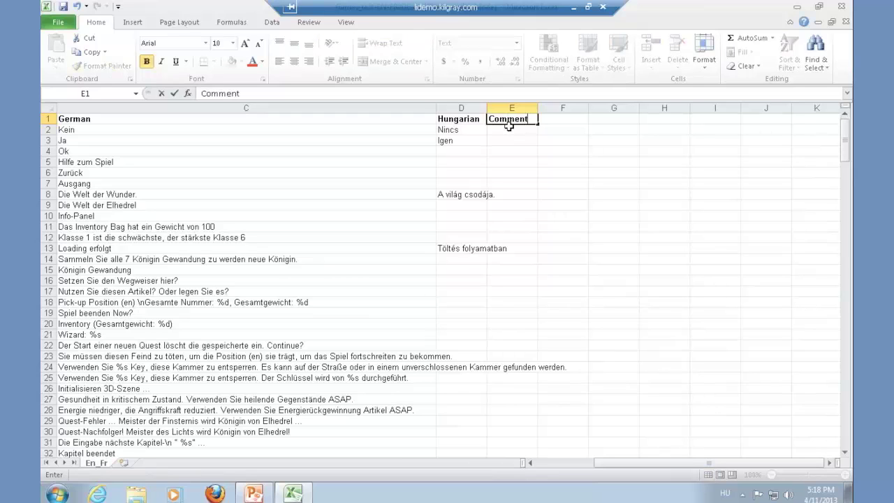
key(Return)
Step: Enter the comment "If there is no translation in your language, leave it blank." in E2
text(If there is no )
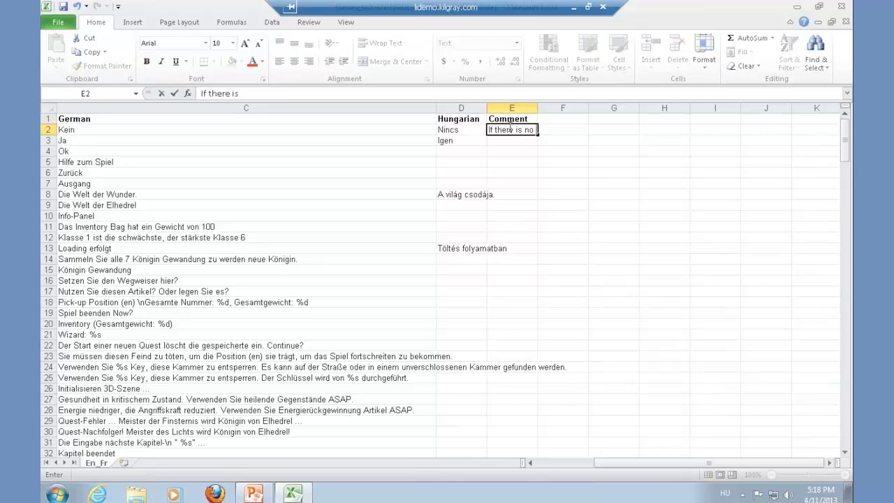
text(translation in zou)
key(BackSpace)
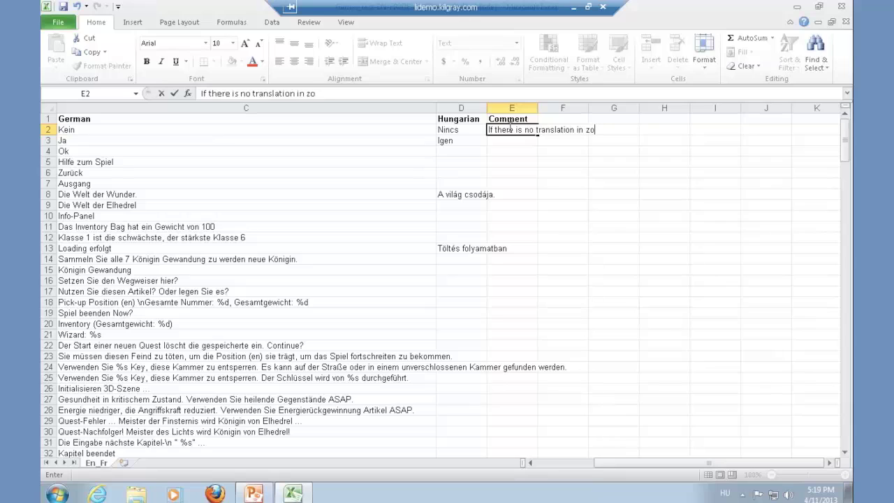
text(our language, e)
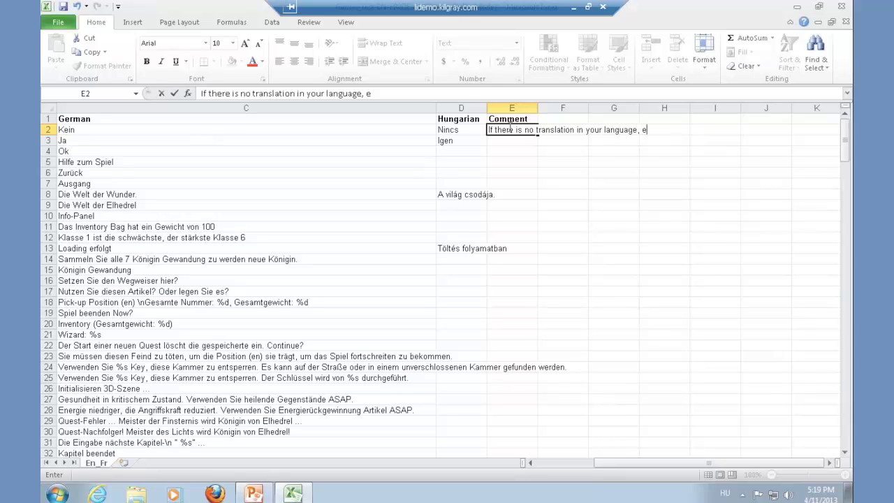
key(BackSpace)
text(leave it blank.)
key(Return)
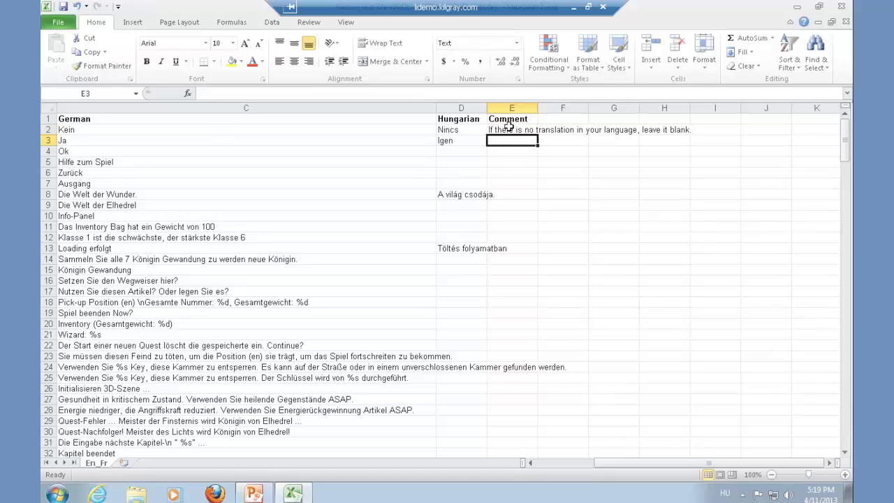
Step: Enter the comment "Like it is referred to in ancient history." in E8
key(Down)
key(Down)
key(Down)
key(Down)
key(Down)
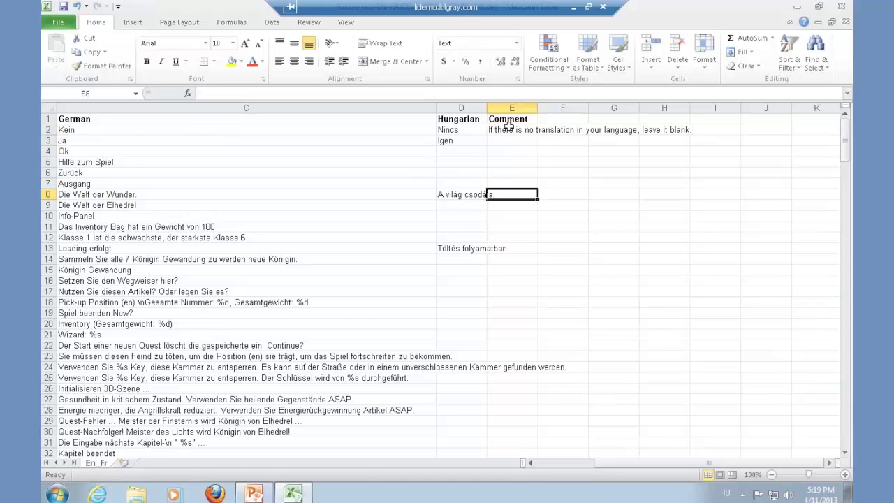
text(Like it )
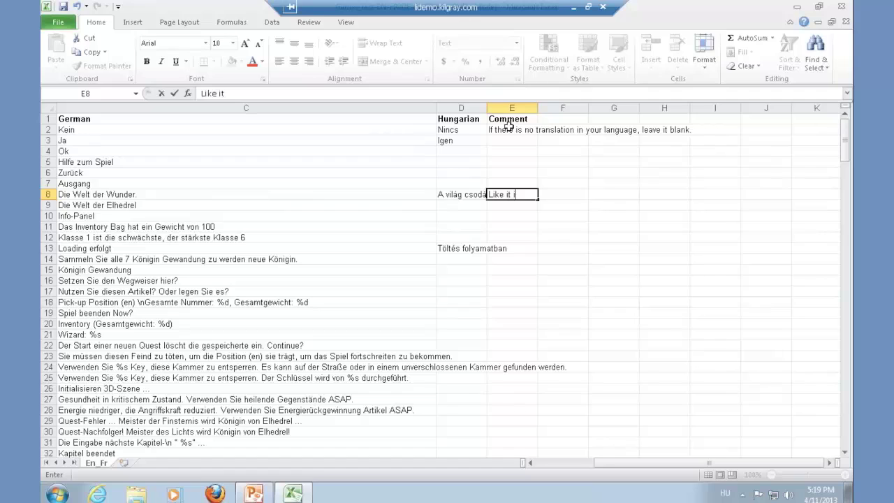
text(is referred to in )
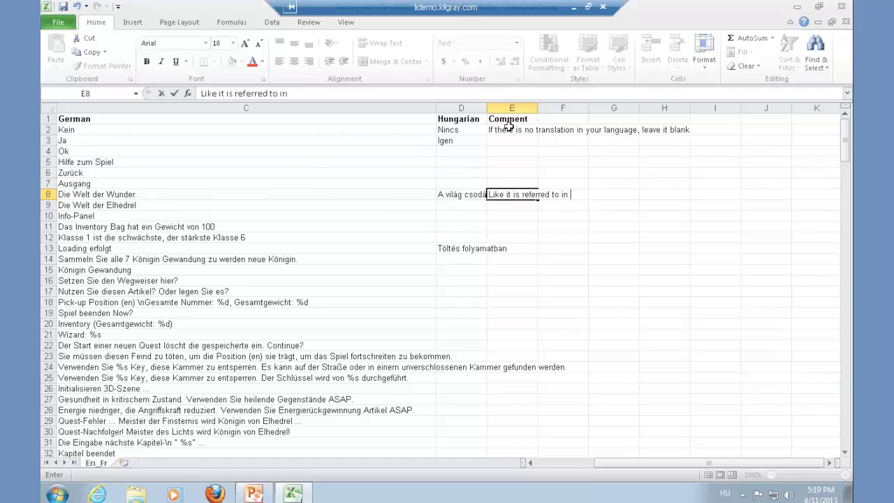
text(ancient historz)
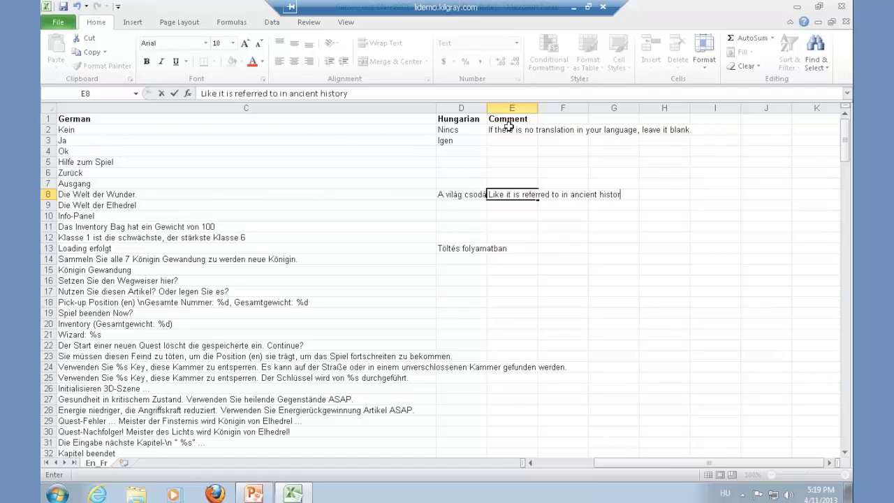
text(y.)
key(Return)
Step: Add a "Context" column header in cell F1 beside the Comment header
key(Up)
key(Up)
key(Up)
key(Up)
key(Up)
key(Up)
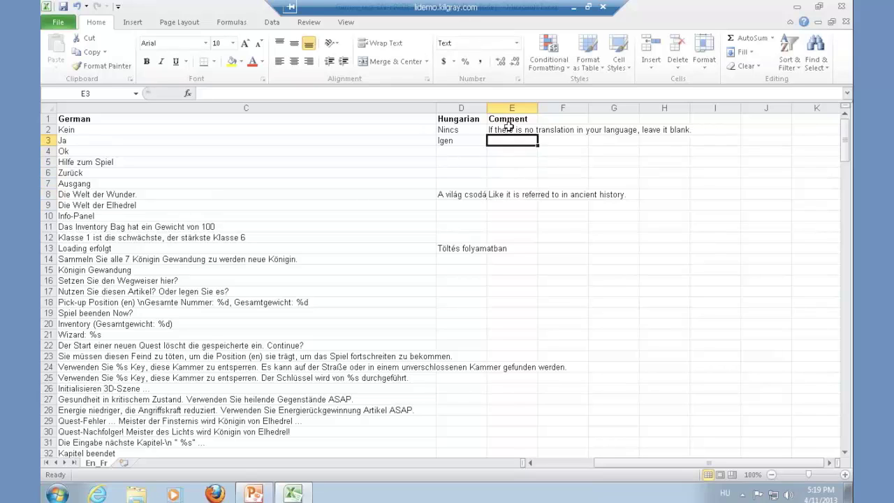
key(Up)
key(Up)
key(Right)
text(Conte)
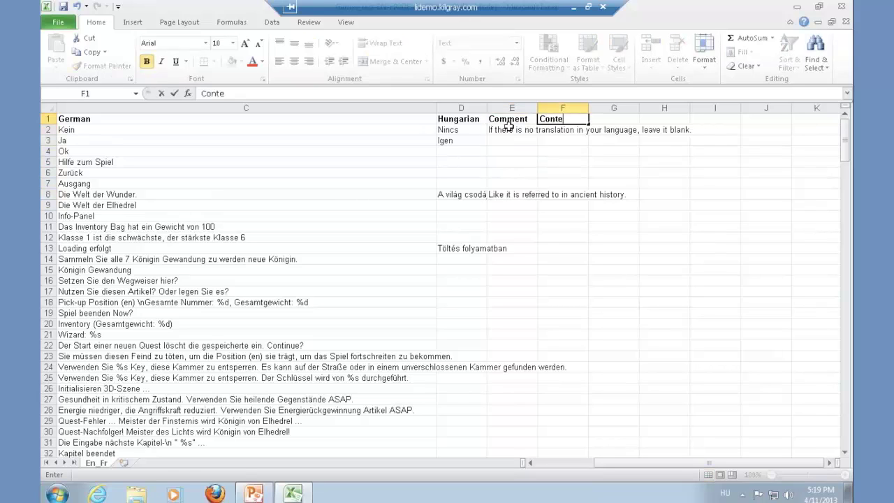
text(xt)
key(Return)
Step: Fill the Context column with "UI" in F2 to F4 and "Documentation" in F5
text(UI)
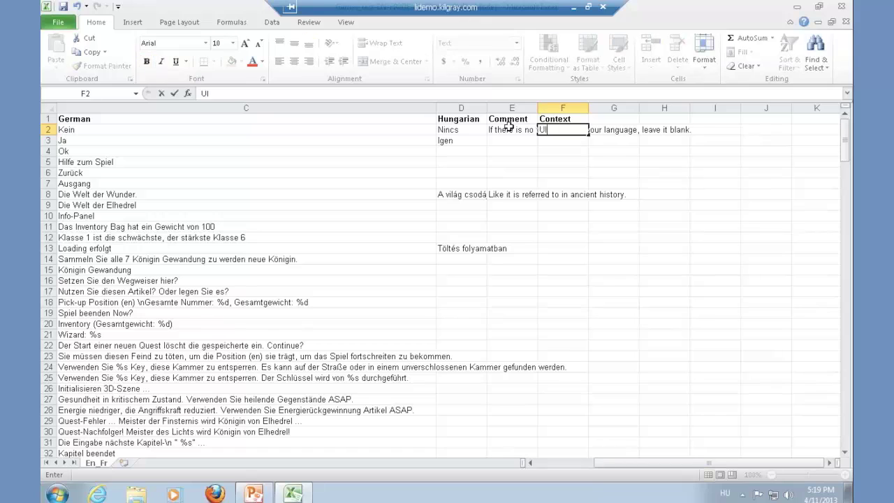
key(Return)
text(UI)
key(Return)
text(UI)
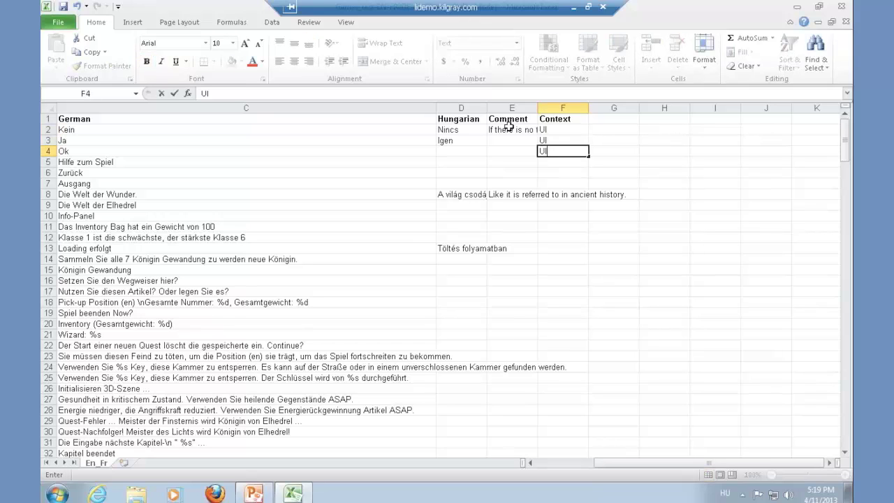
key(Return)
text(Documentation)
key(Return)
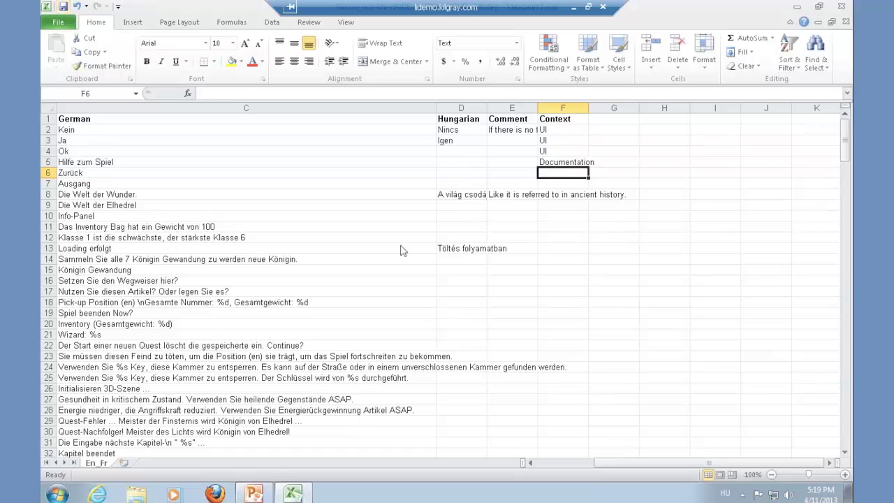
Step: Close the workbook and launch memoQ 6.2 from the desktop
click(843, 8)
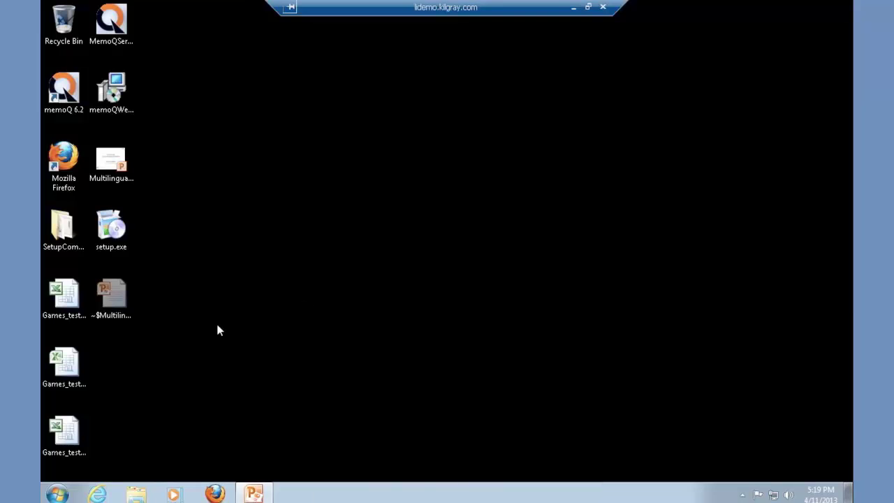
double_click(70, 96)
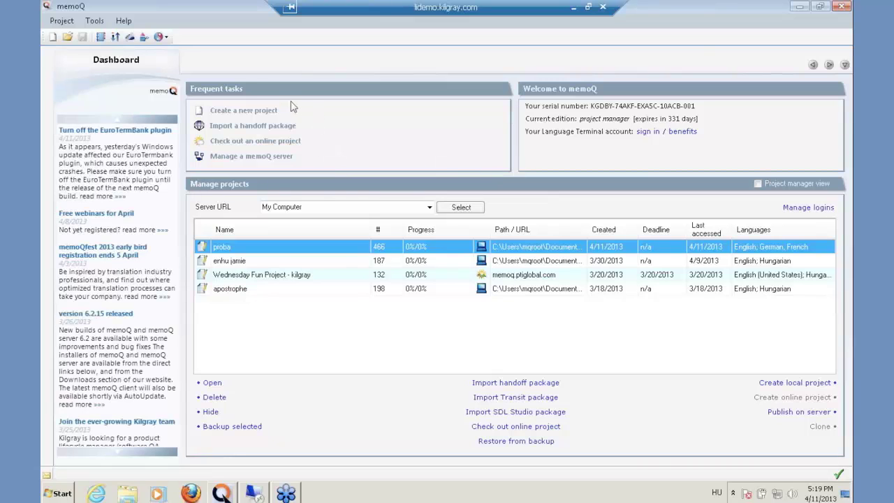
Step: Check the memoQ version and edition in the program's About information
click(123, 22)
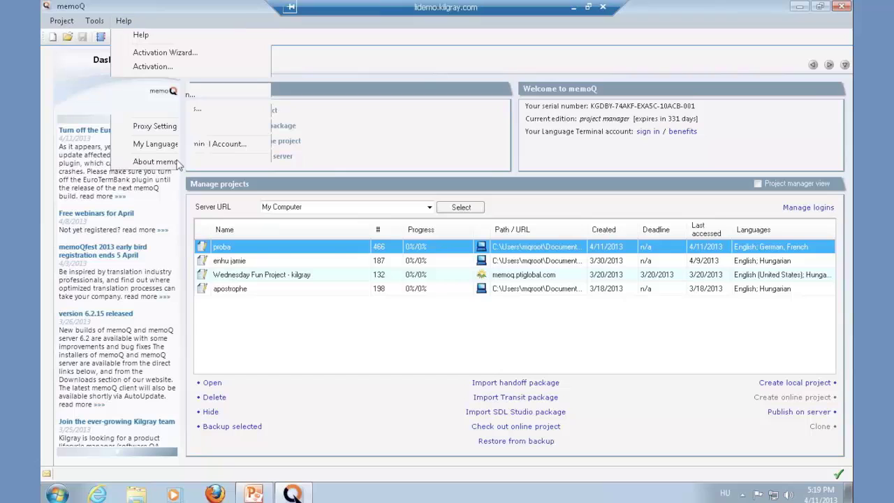
click(175, 161)
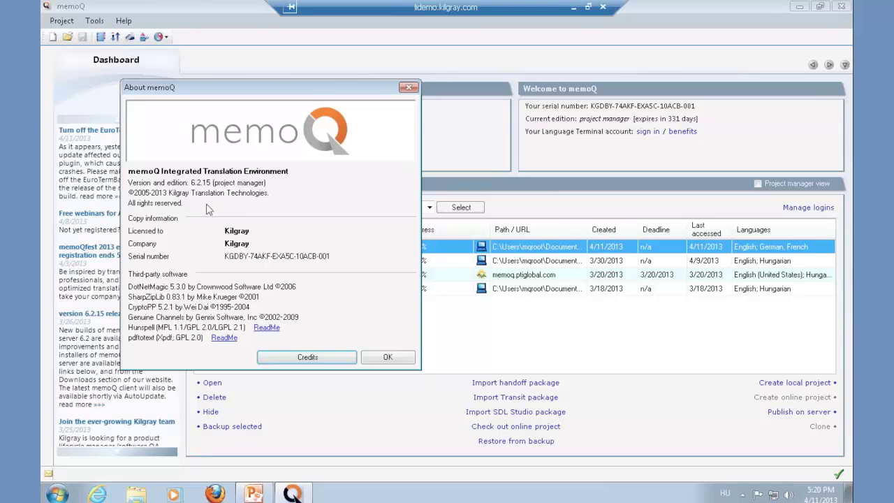
click(404, 358)
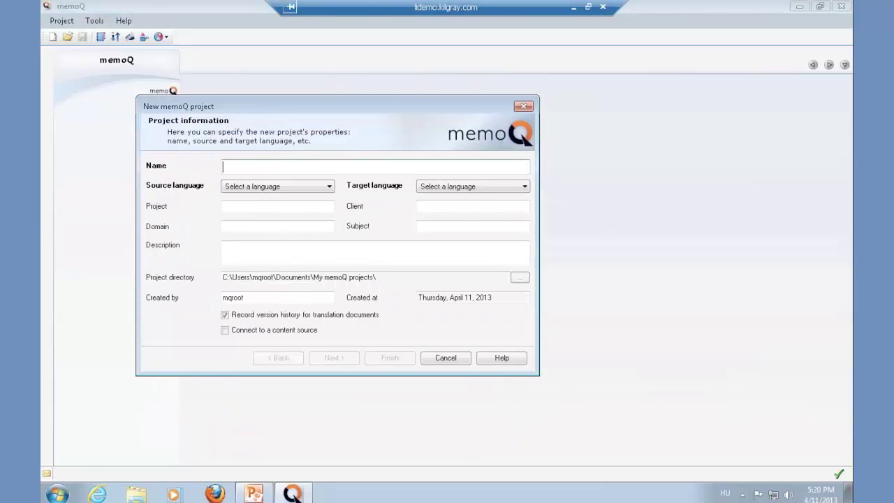
Step: Name the new memoQ project "Multilingual Excel webinar" and set its source language to English
text(Multilingual Ecel)
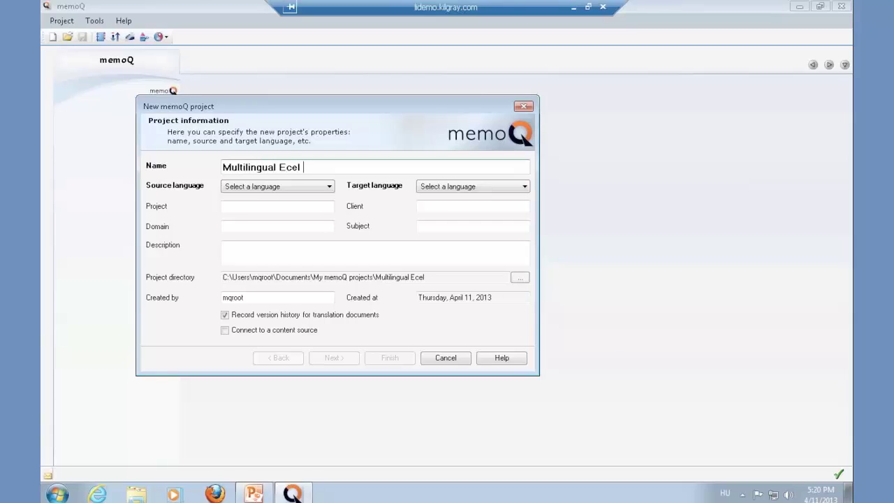
key(BackSpace)
key(BackSpace)
key(BackSpace)
key(BackSpace)
text(xcel webinar)
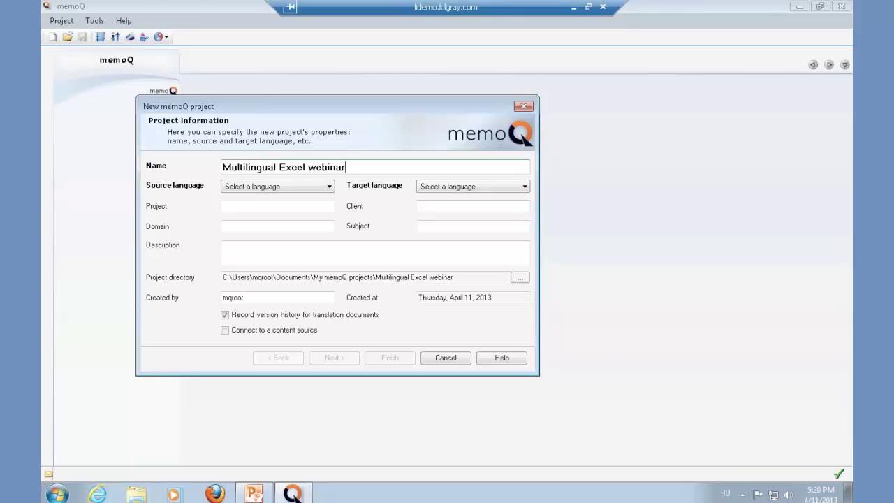
key(Tab)
text(e)
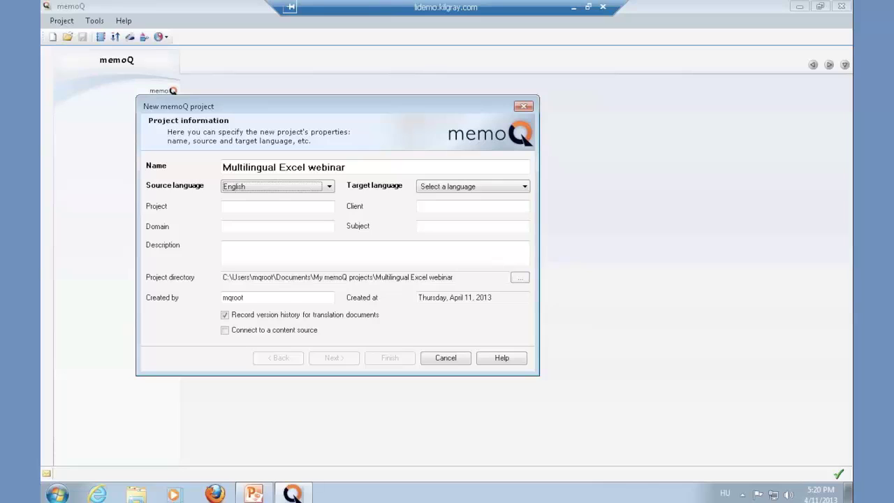
Step: Set the project's target language to German and finish creating it with the remaining default settings
key(Tab)
text(ge)
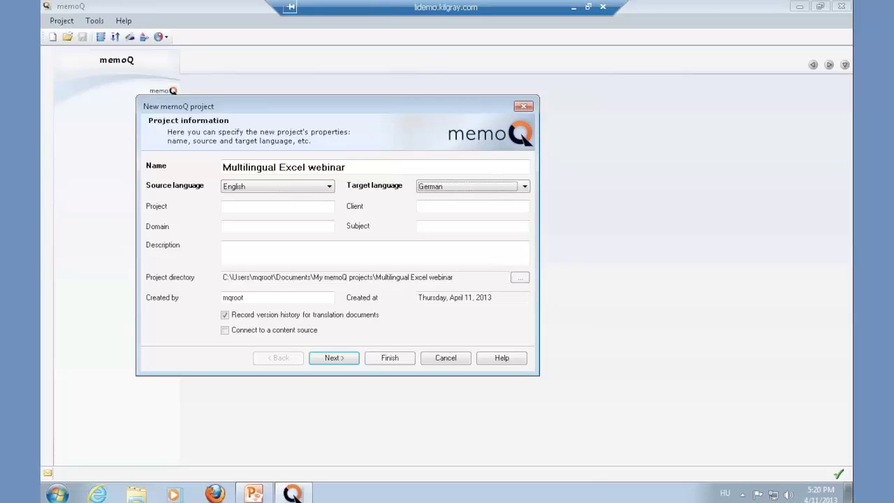
click(288, 211)
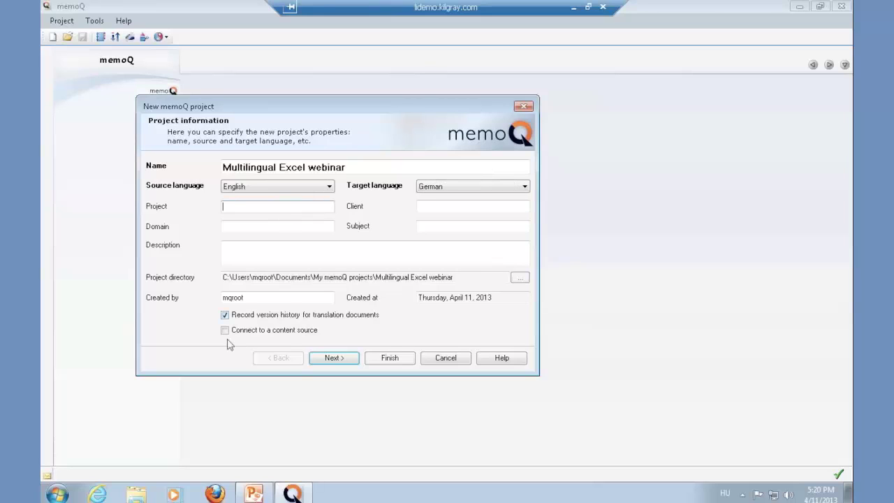
click(396, 361)
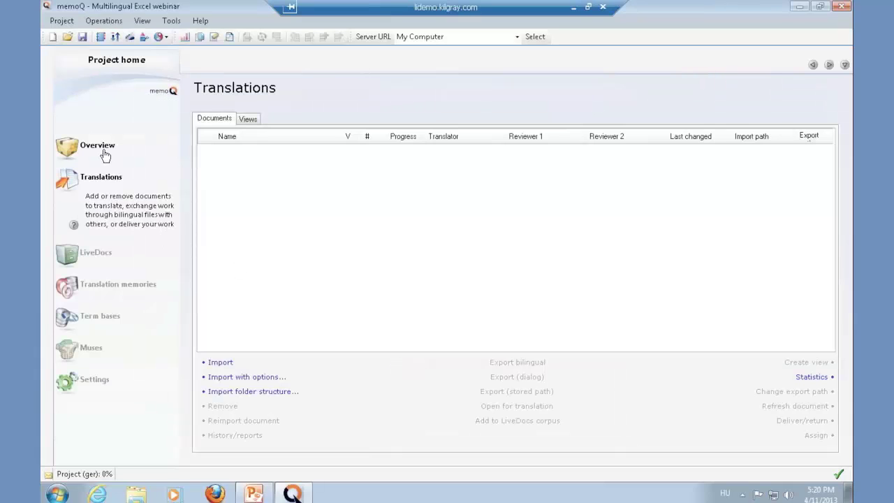
Step: Add Hungarian and French as further target languages in the project overview
click(105, 148)
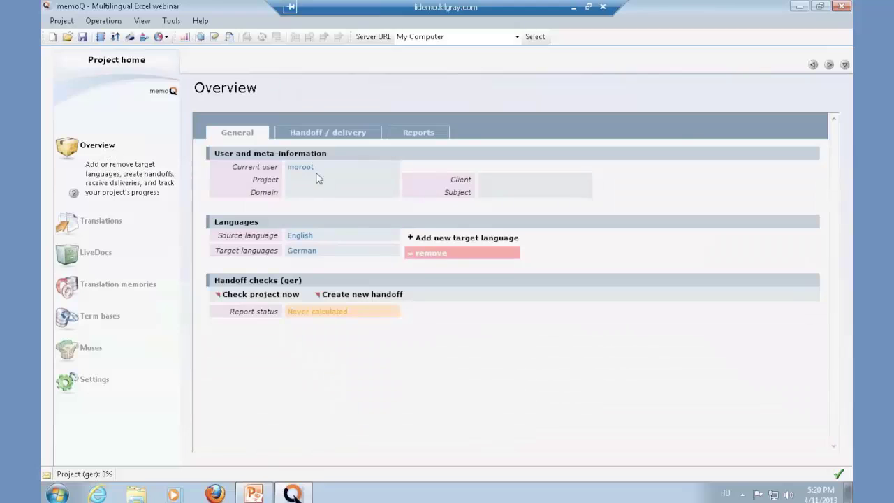
click(454, 238)
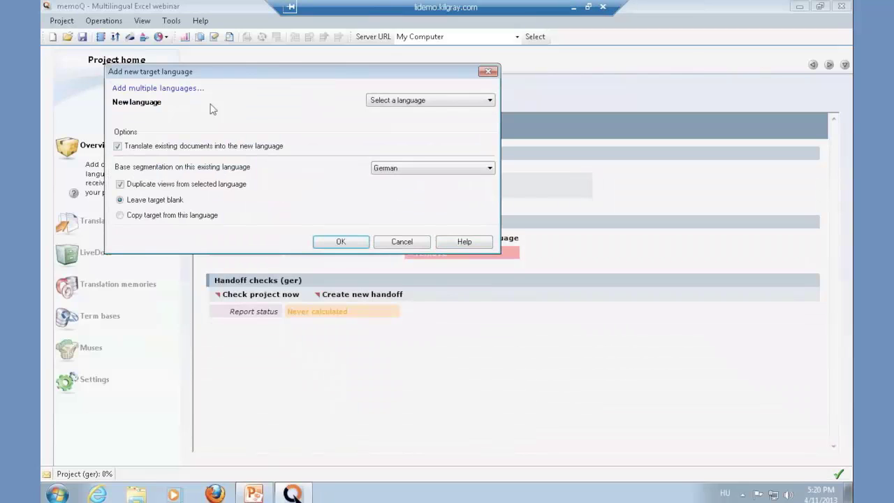
click(150, 89)
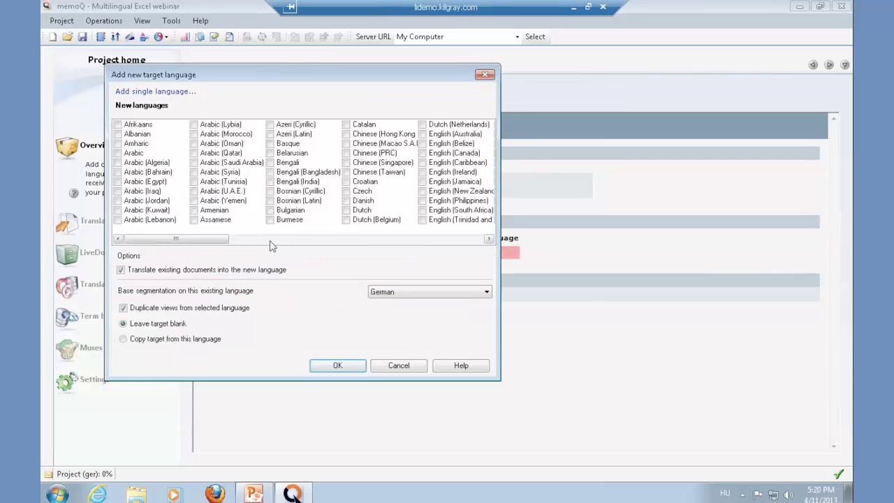
click(271, 239)
click(272, 201)
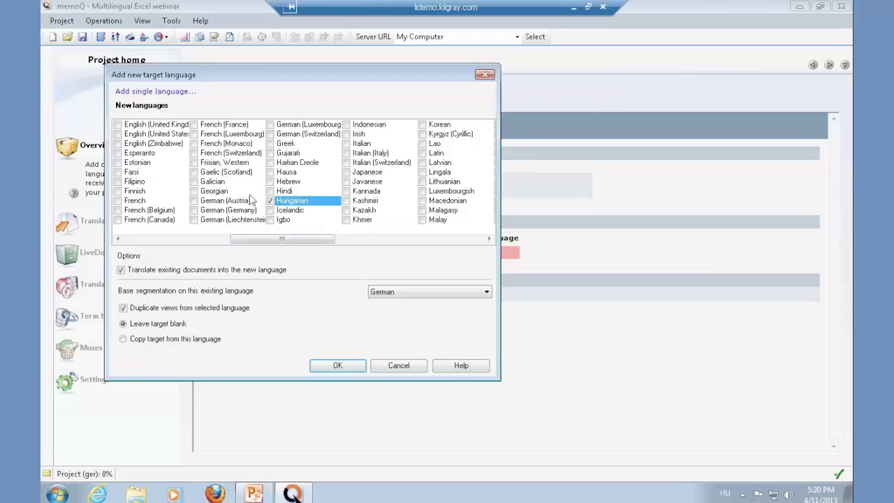
click(141, 202)
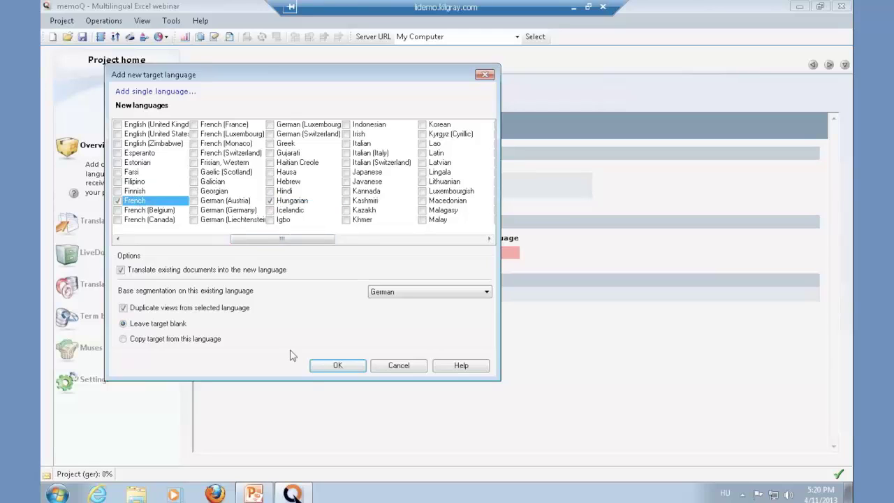
click(336, 366)
Step: Show the project's translation documents for all target languages
click(735, 89)
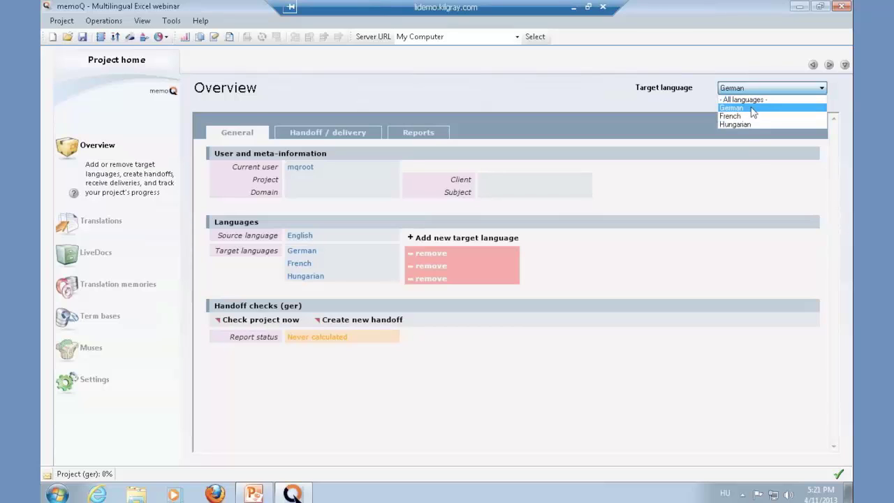
click(739, 90)
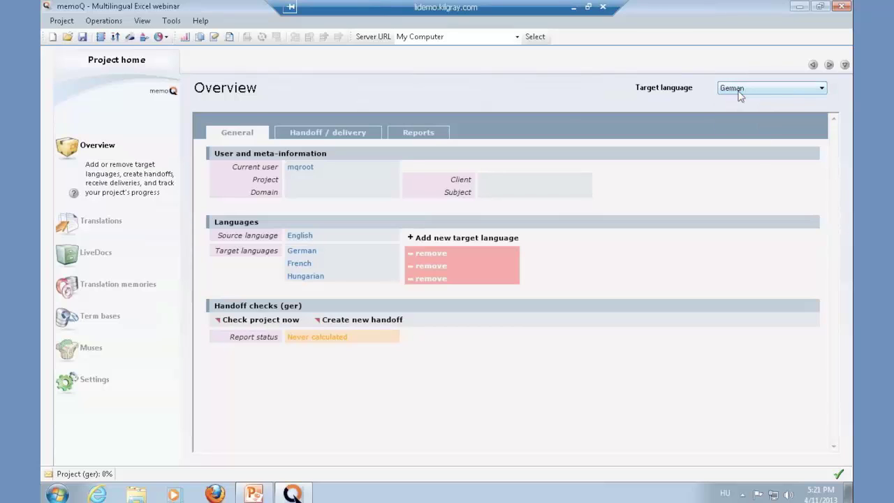
click(106, 227)
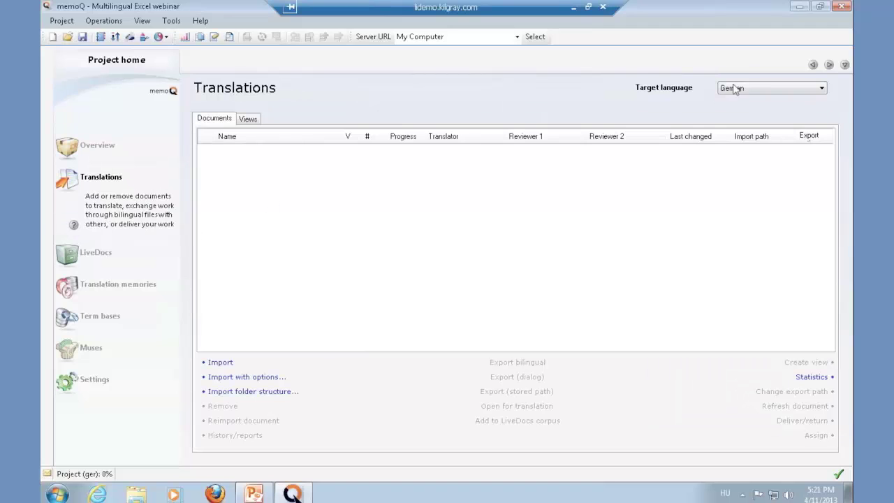
click(746, 89)
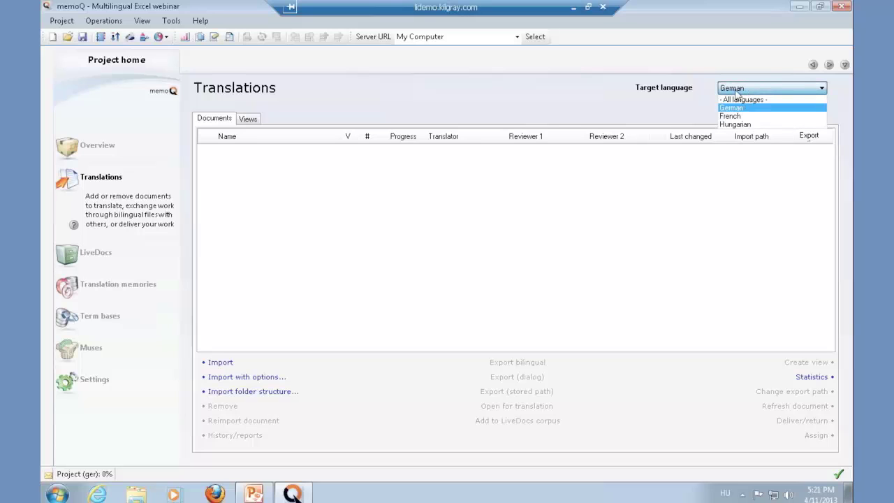
click(749, 92)
click(737, 92)
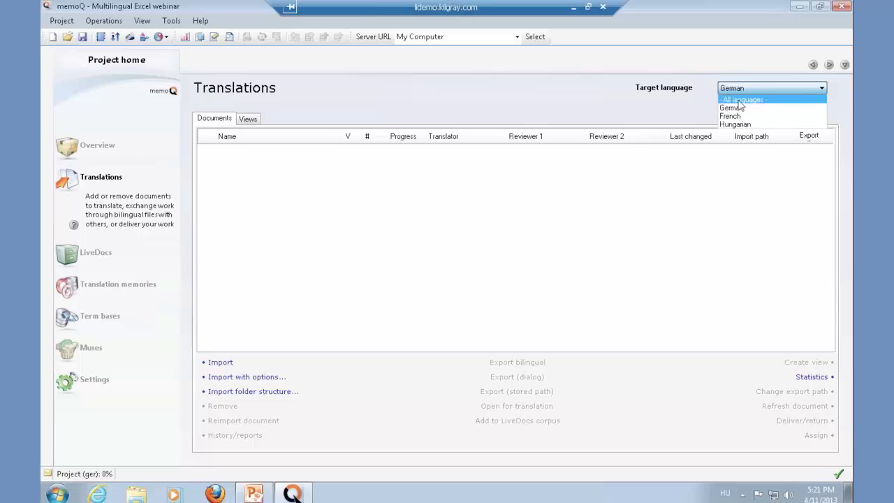
click(741, 101)
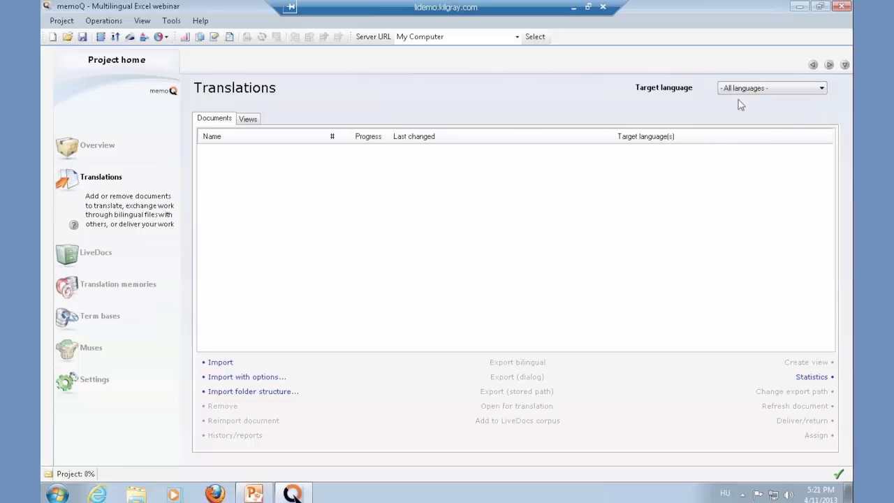
Step: Select Games_test-EN-FR2DE.xls from the Desktop for import with options, using the Multilingual delimited text filter
click(225, 379)
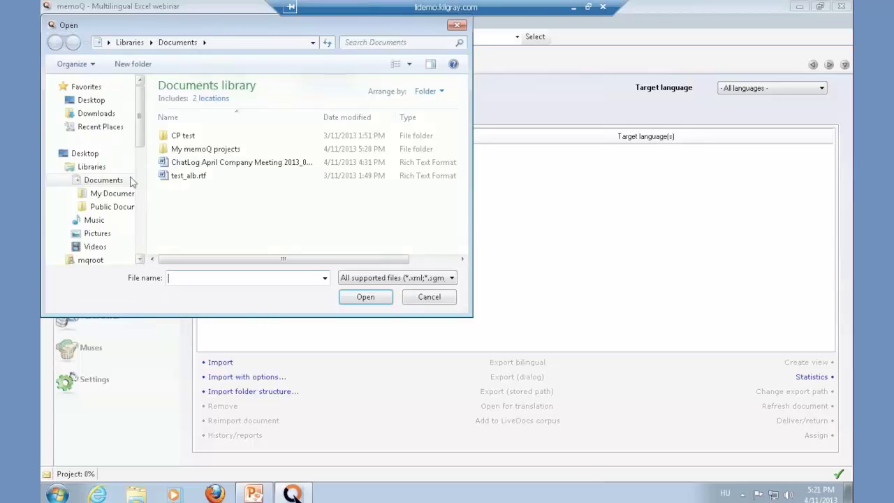
click(77, 100)
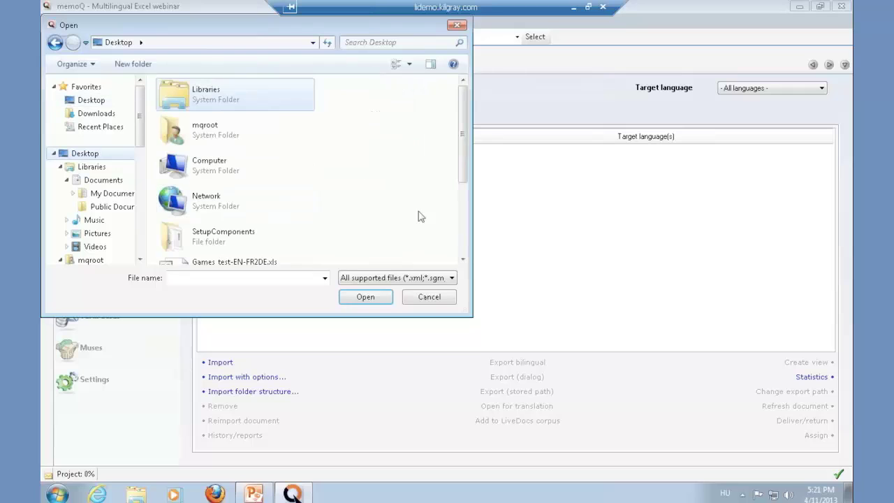
scroll(455, 219, down, 3)
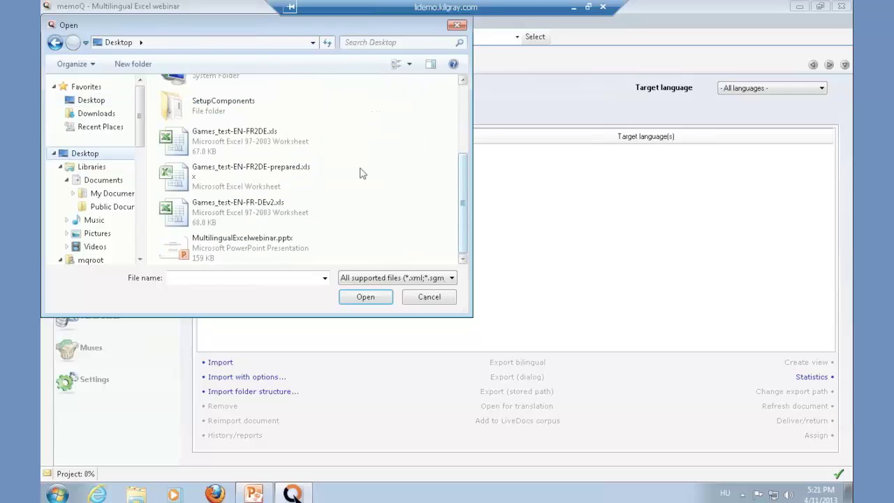
double_click(198, 143)
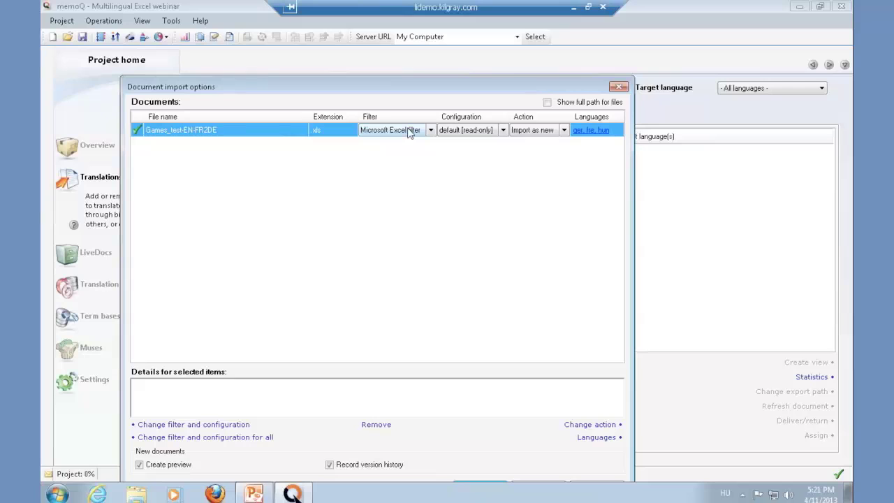
click(410, 133)
click(410, 133)
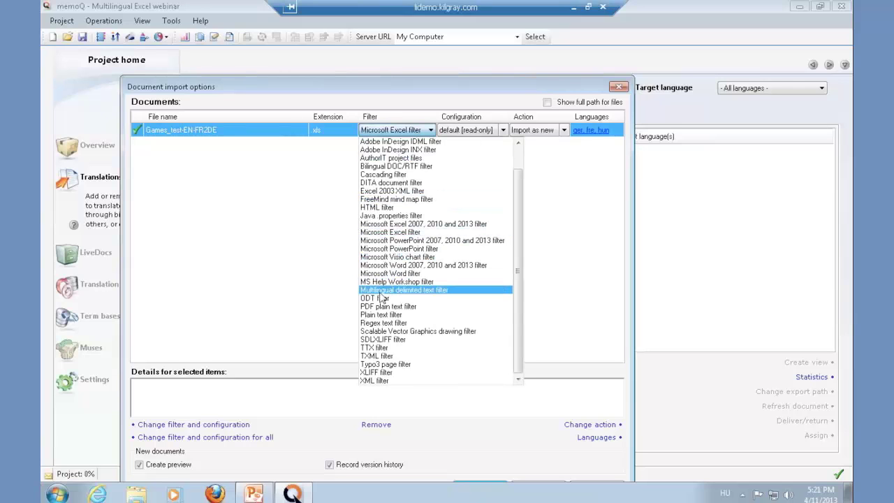
click(380, 292)
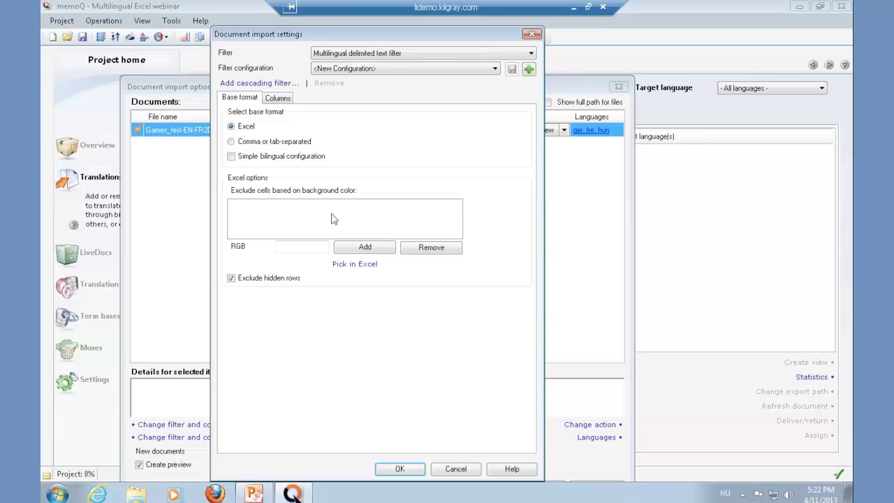
Step: Pick the background color of cell C2 in Excel as an excluded color and remove it from the exclusion list
click(342, 265)
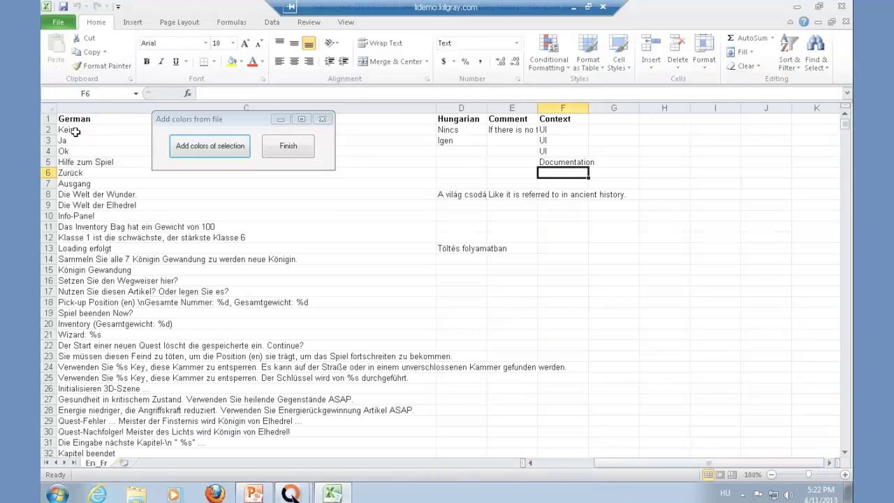
click(67, 130)
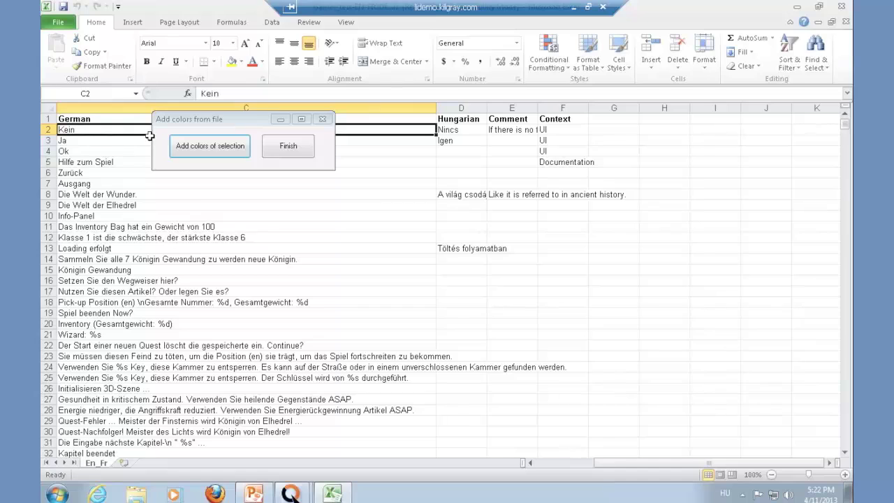
click(187, 150)
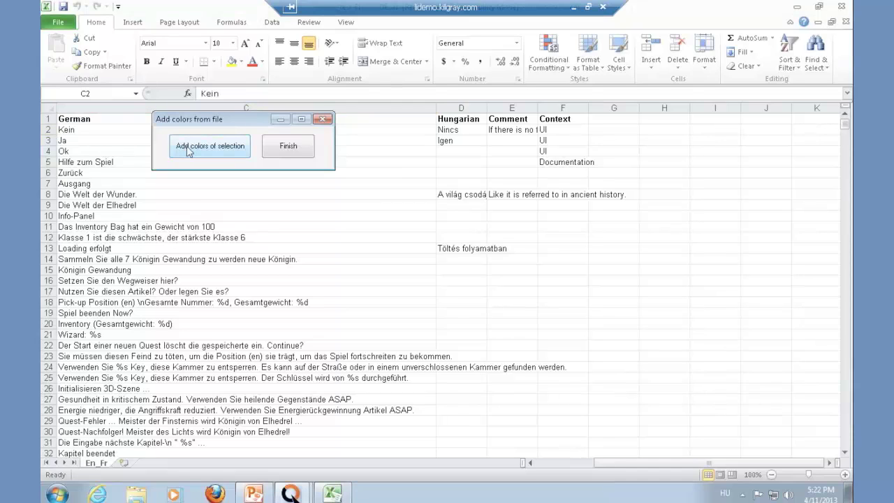
click(287, 148)
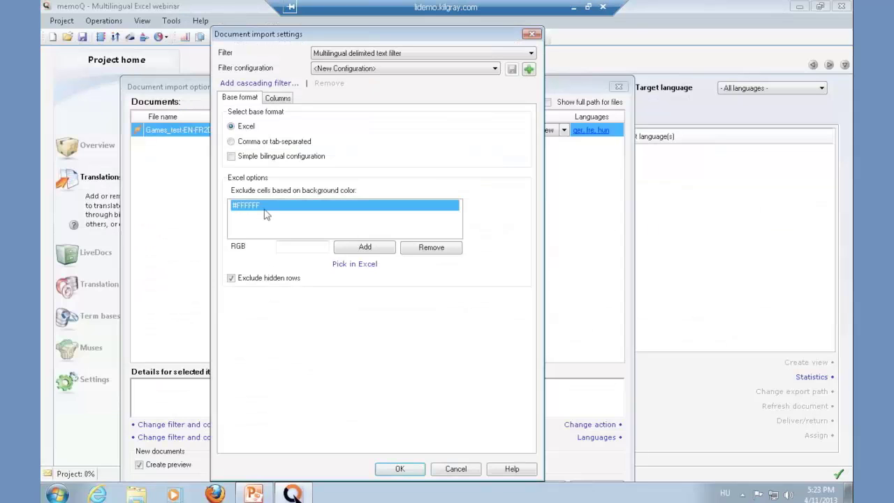
click(431, 253)
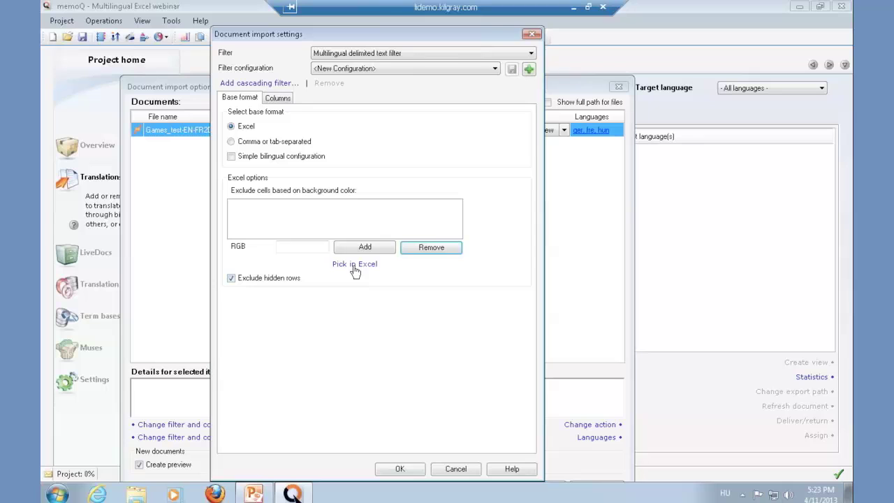
Step: Check the source language and sheet number in the column settings, and choose to import existing target language text as "edited"
click(279, 100)
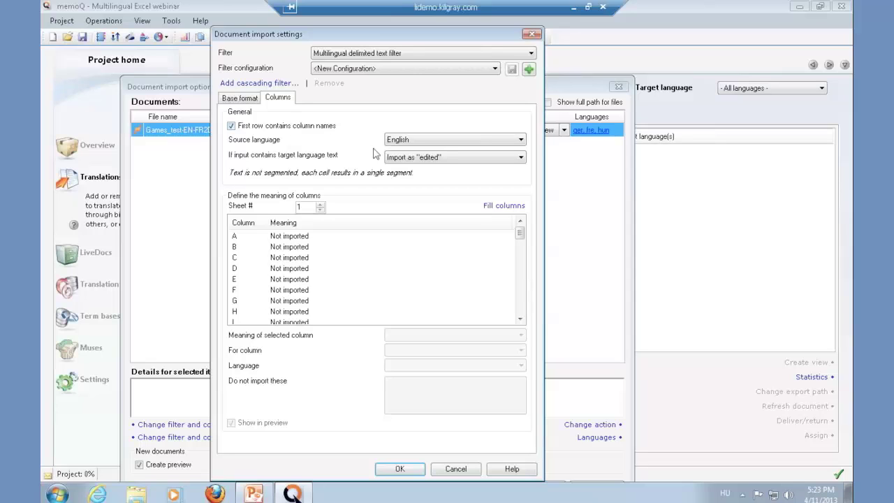
click(418, 140)
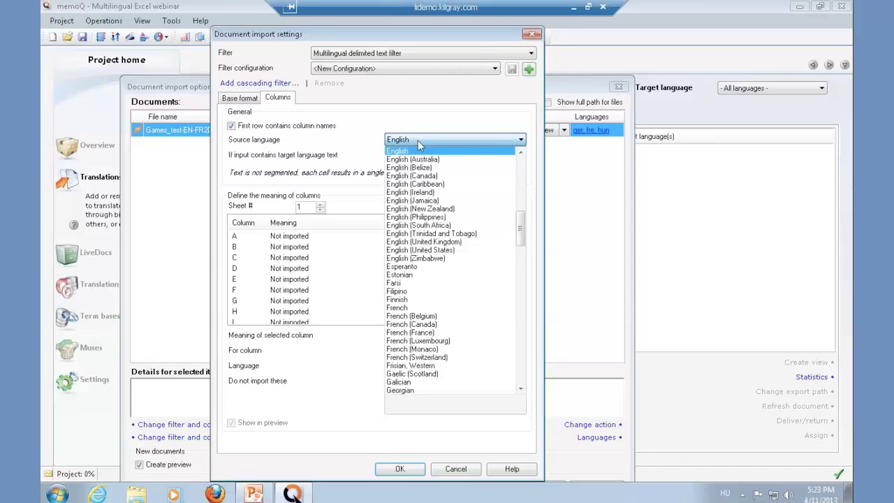
click(417, 140)
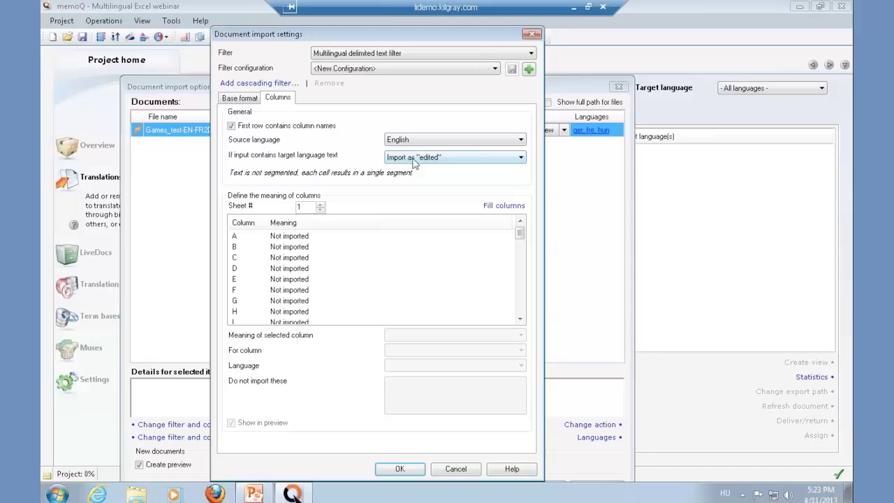
click(461, 161)
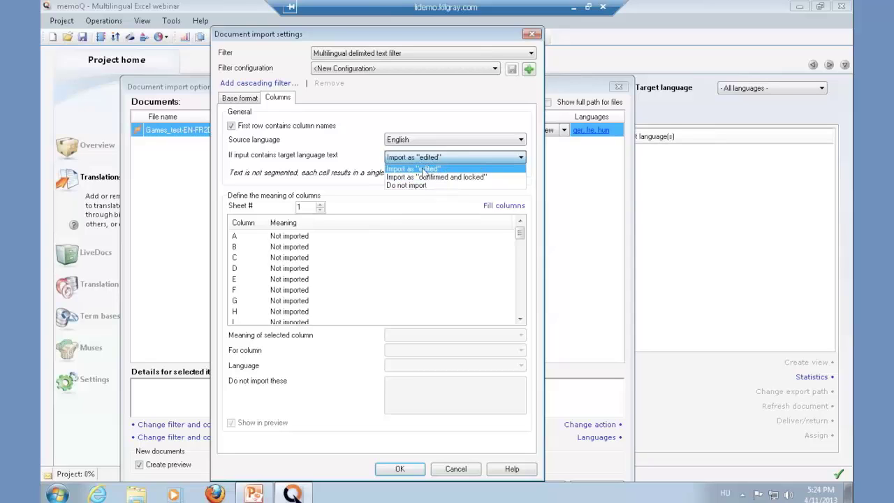
click(423, 170)
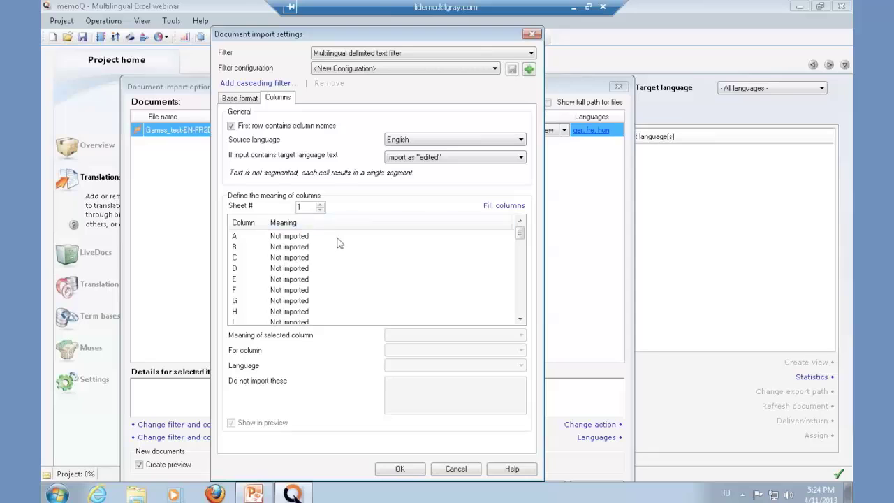
click(321, 210)
click(320, 207)
click(320, 212)
Step: Review the workbook's column headers from English to Context through the color picker in Excel, and finish without adding a color
click(251, 101)
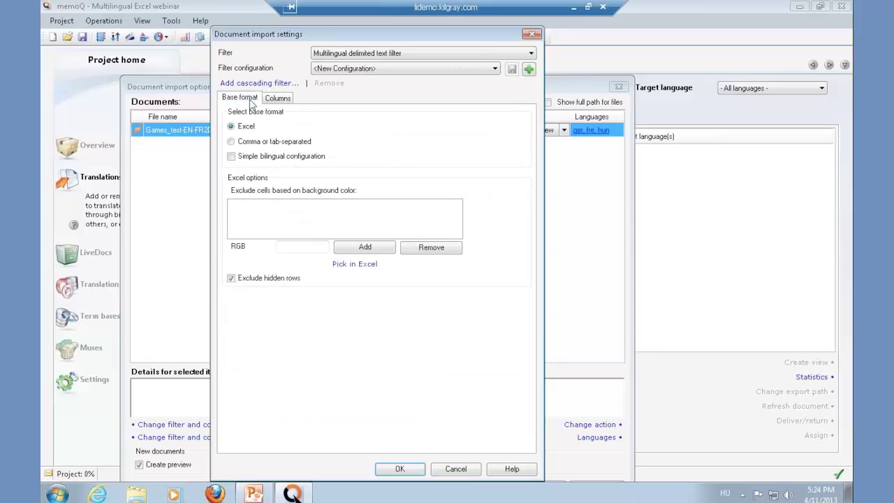
click(364, 264)
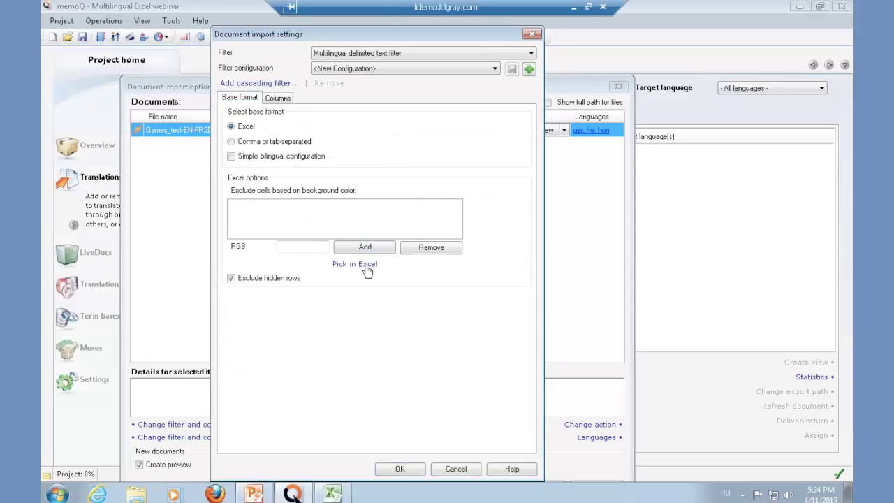
click(341, 493)
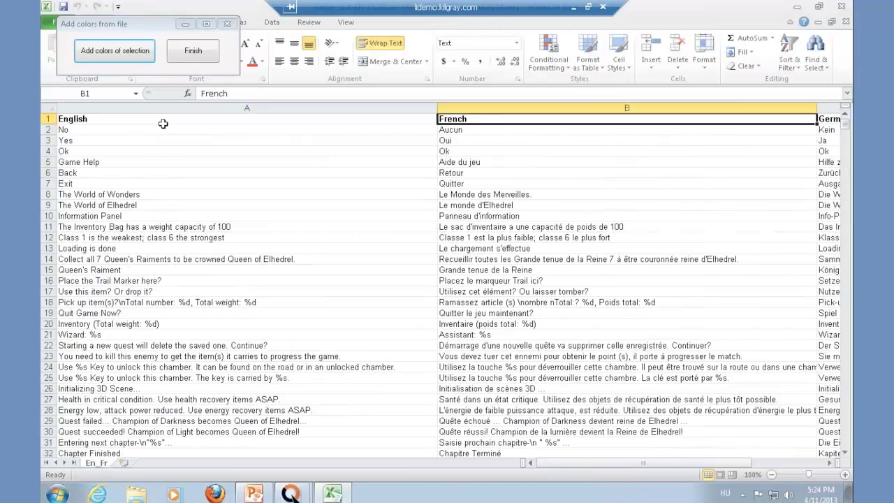
key(Right)
key(Right)
key(Right)
key(Right)
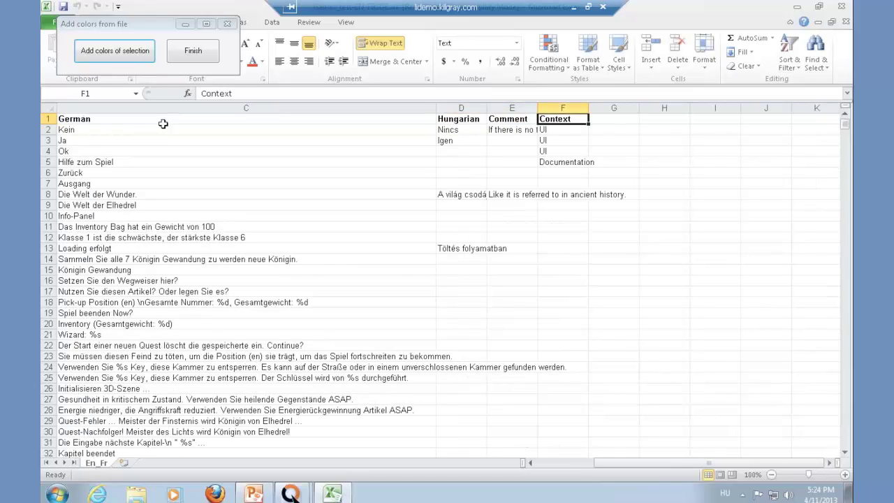
click(208, 50)
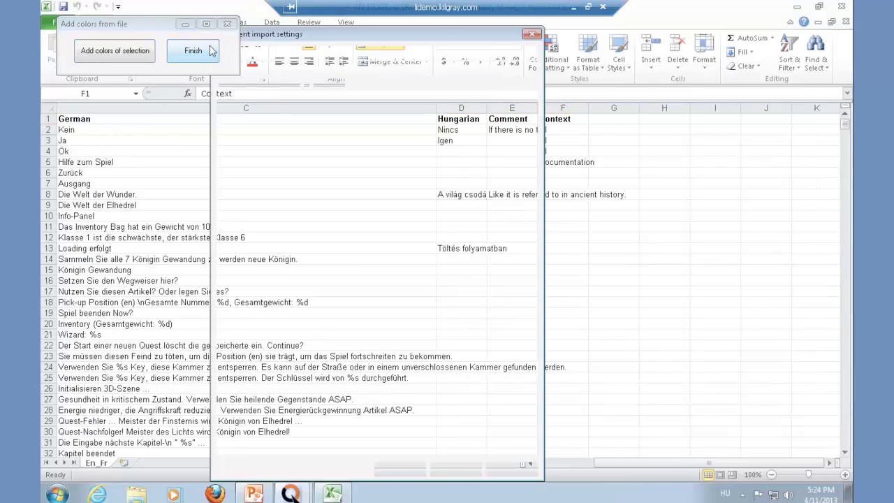
Step: Define column A of sheet 1 as the source text in the column settings of the import filter
click(277, 98)
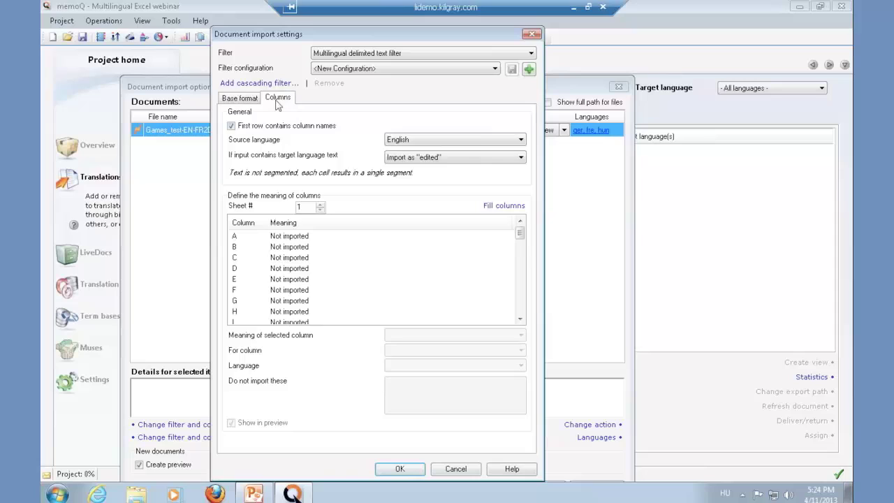
click(285, 238)
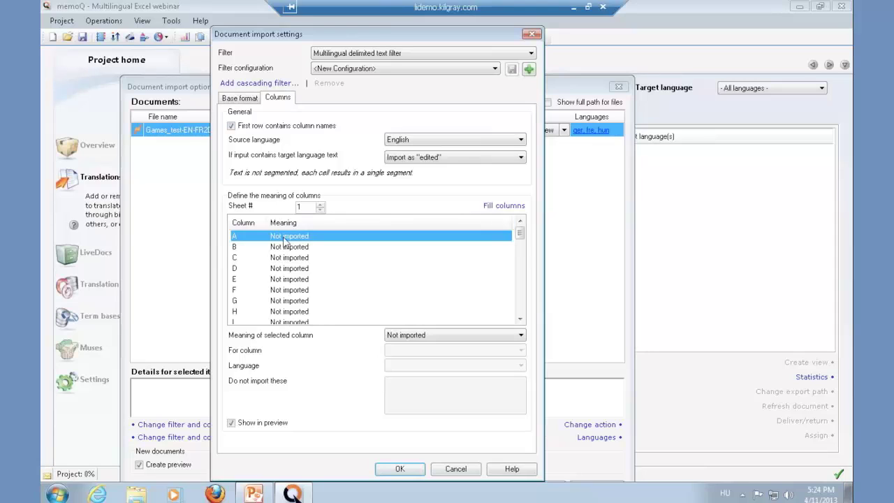
click(415, 336)
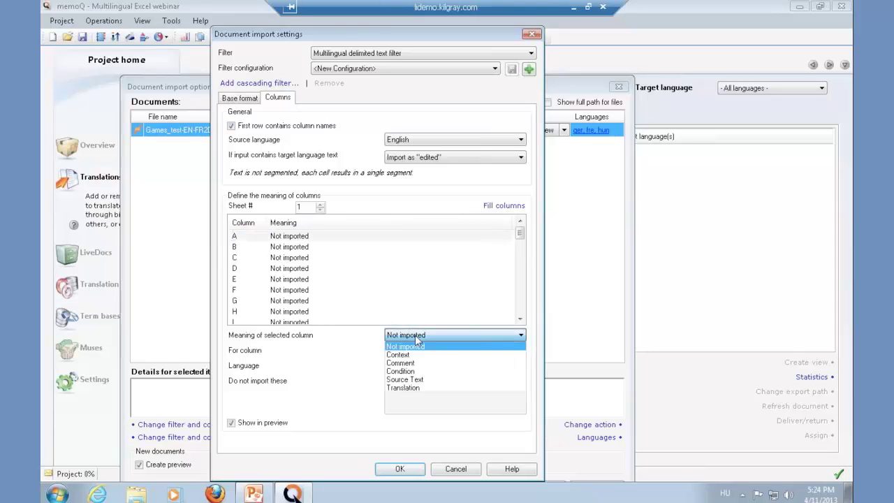
click(412, 381)
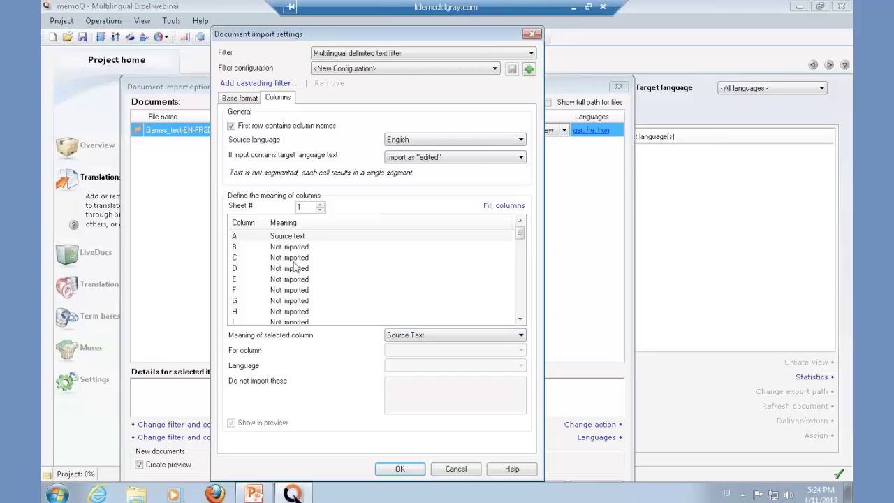
Step: Define column B as the translation for column A and set its language to French
click(297, 248)
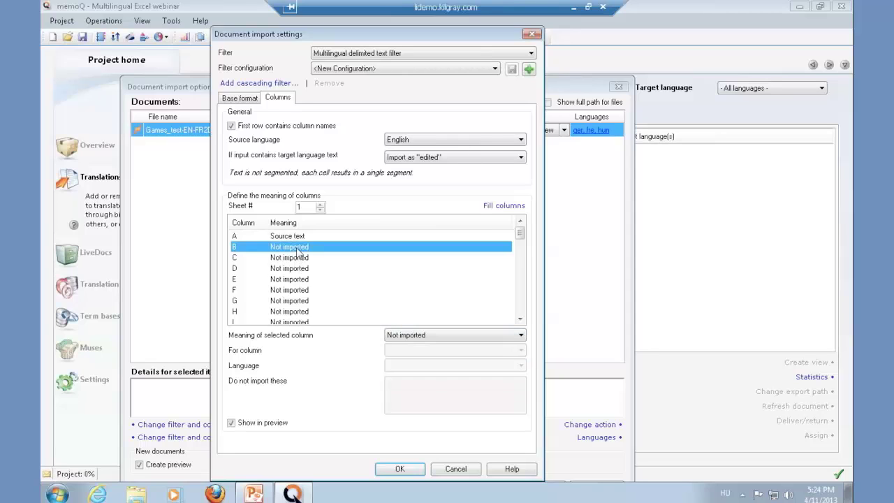
click(415, 337)
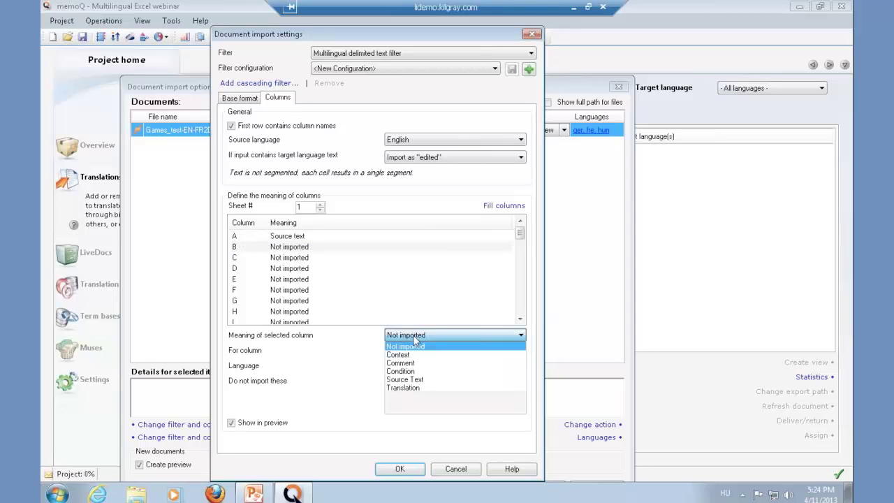
click(415, 393)
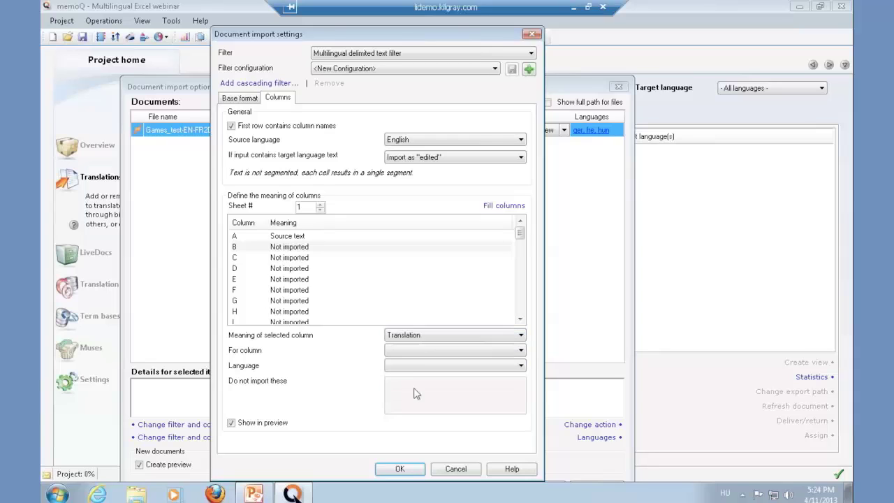
click(409, 350)
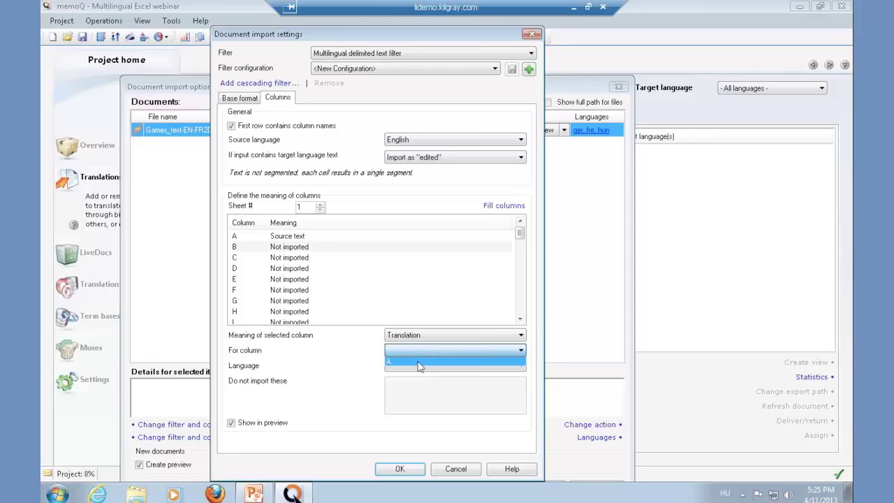
click(419, 361)
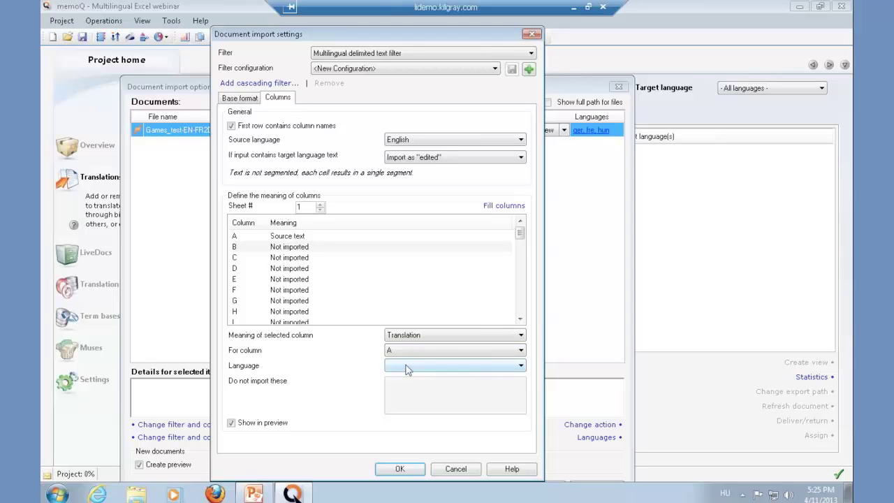
click(408, 366)
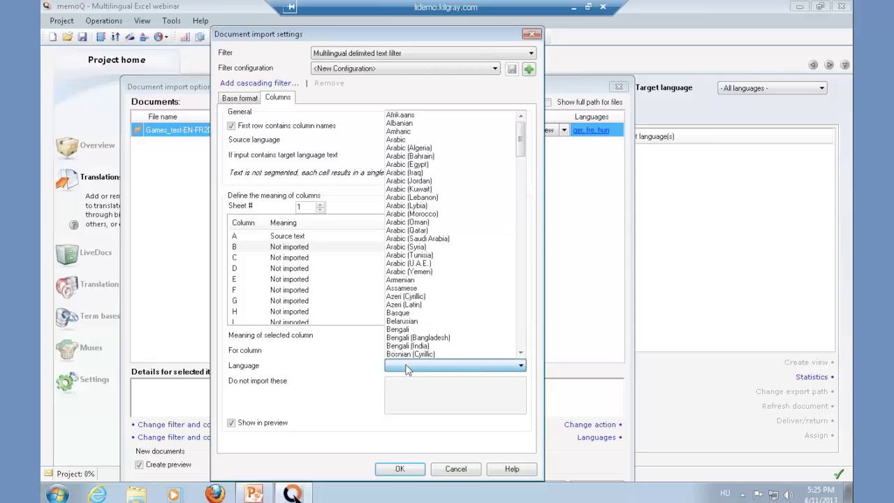
text(fin)
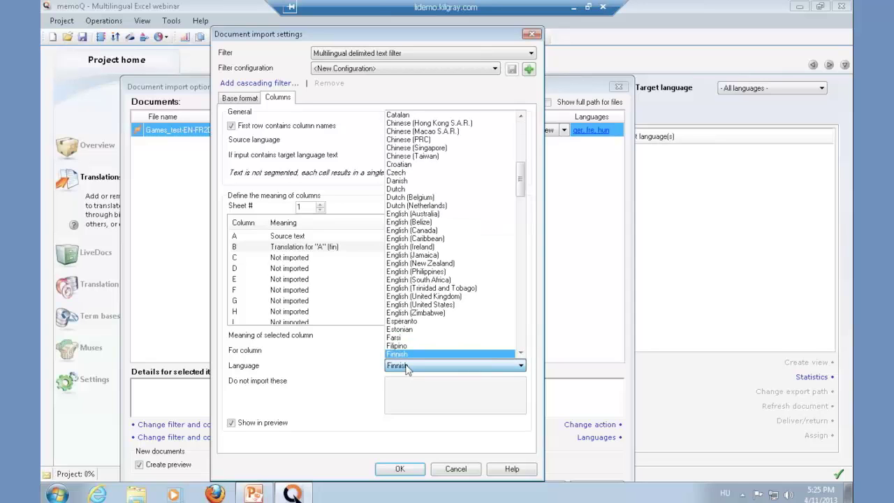
key(Down)
key(Return)
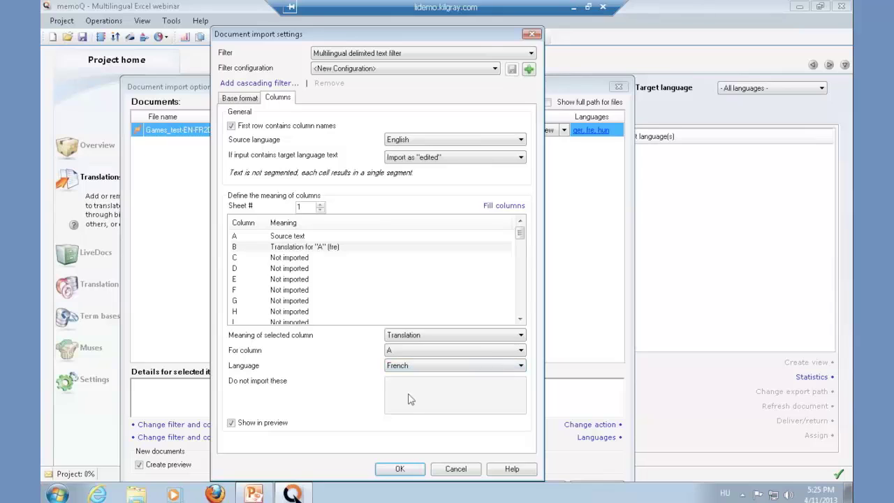
Step: Define column C as the translation for column A and set its language to German
click(289, 258)
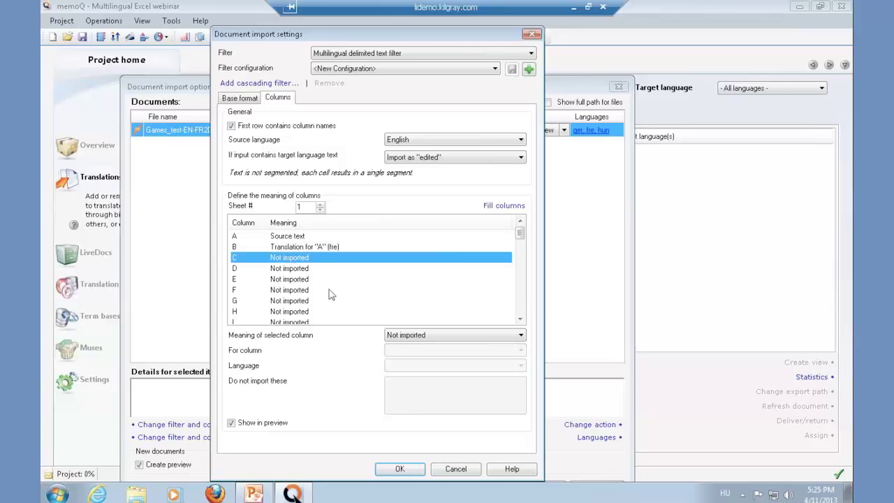
click(411, 336)
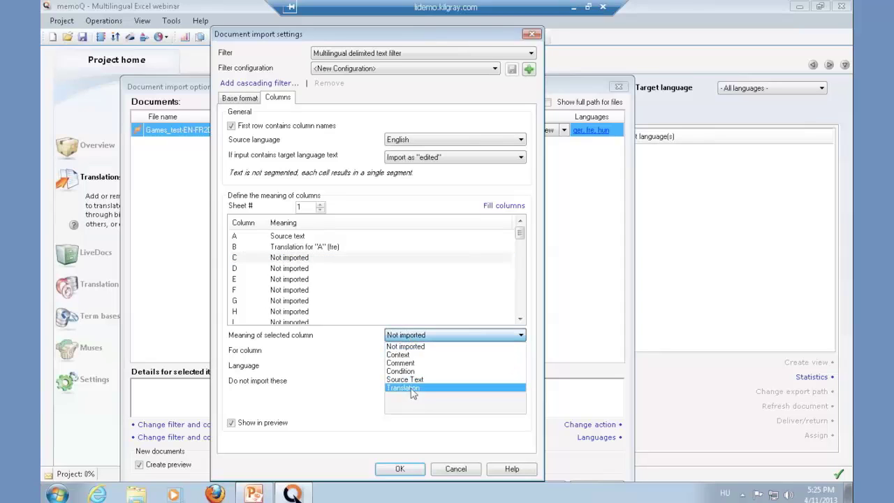
click(412, 392)
click(407, 351)
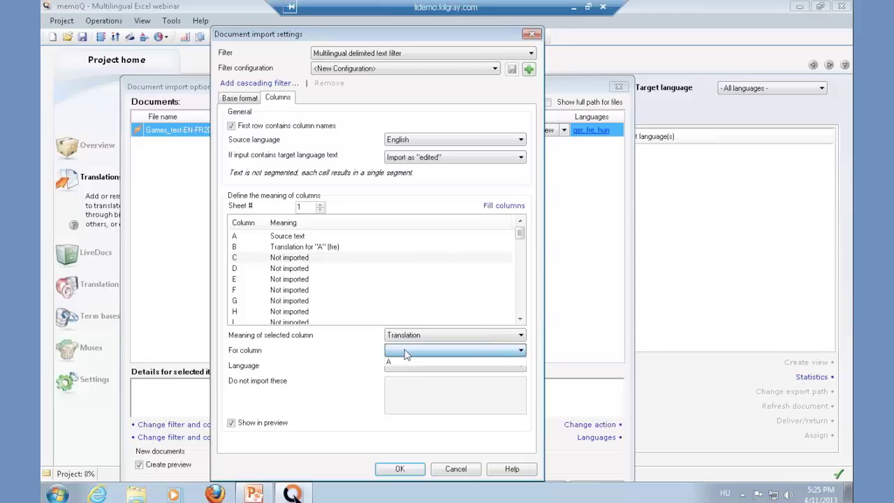
click(413, 362)
click(412, 368)
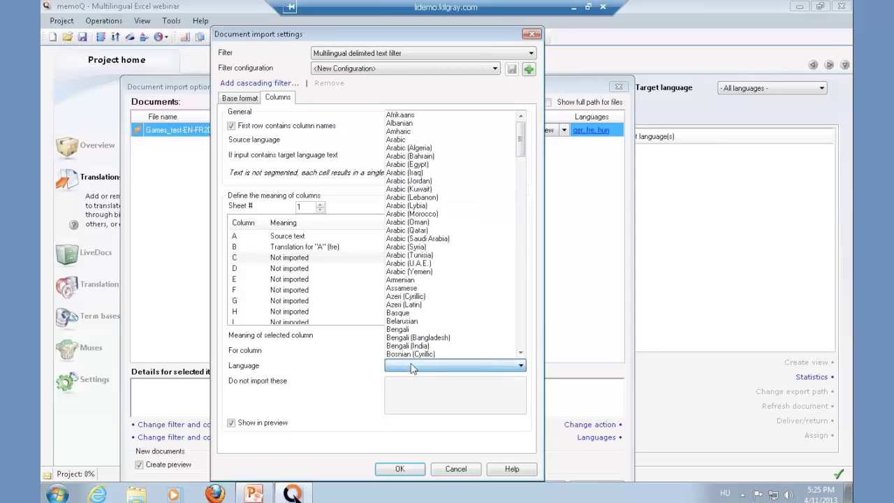
text(ger)
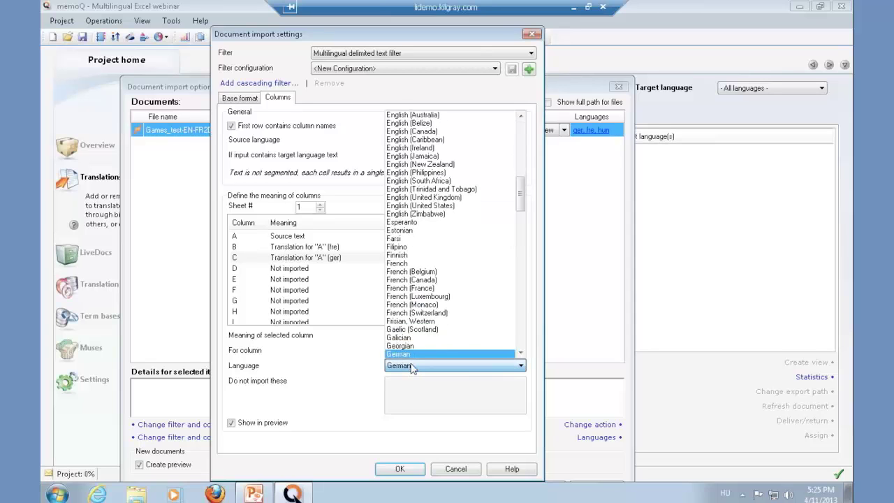
click(413, 368)
click(306, 269)
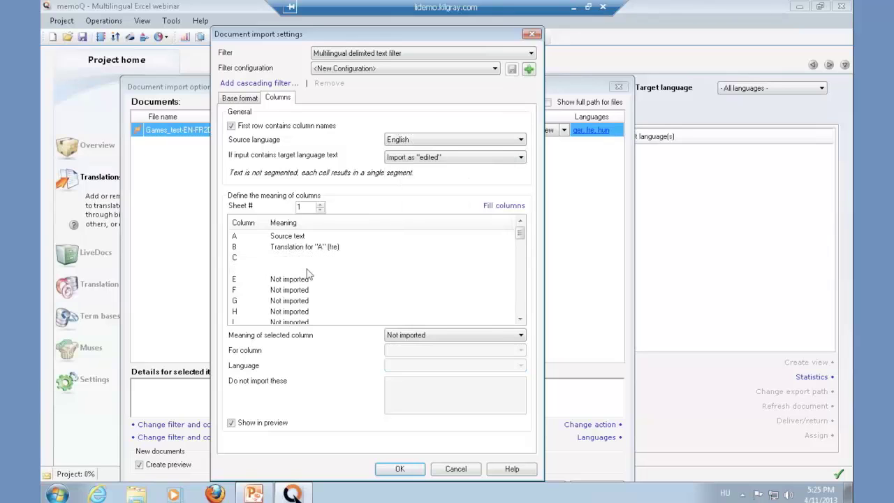
click(411, 336)
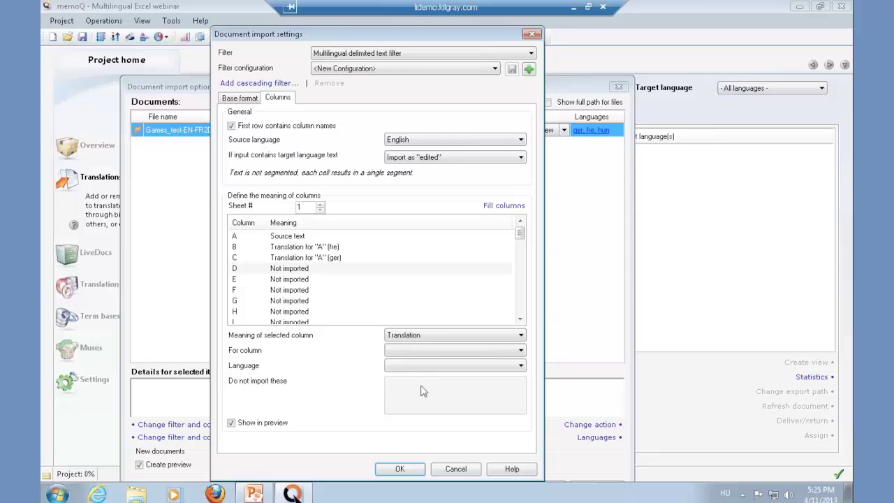
click(402, 349)
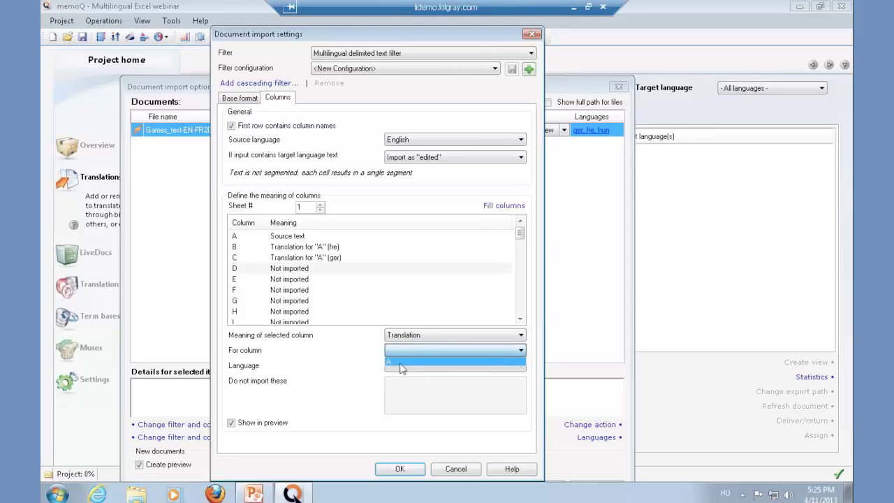
click(403, 364)
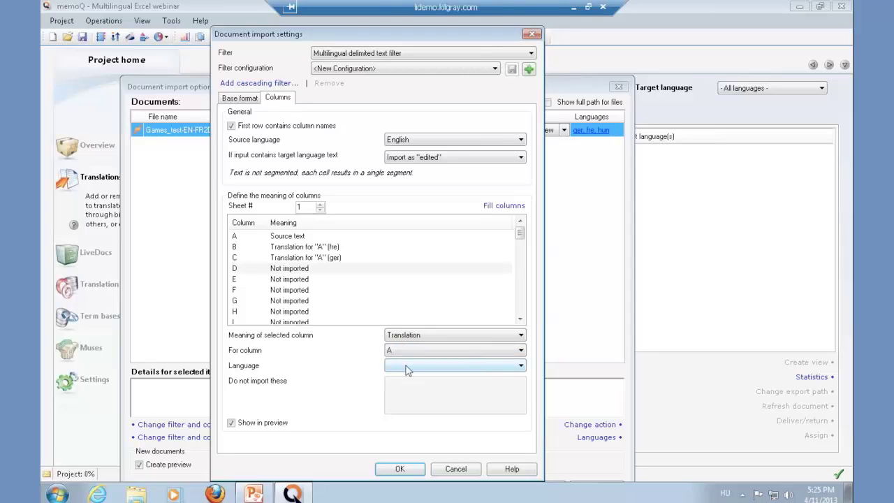
click(409, 368)
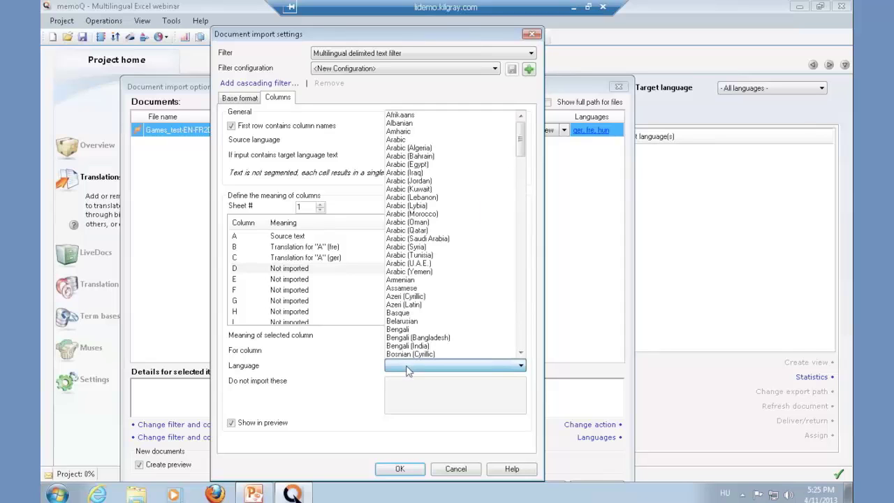
click(268, 271)
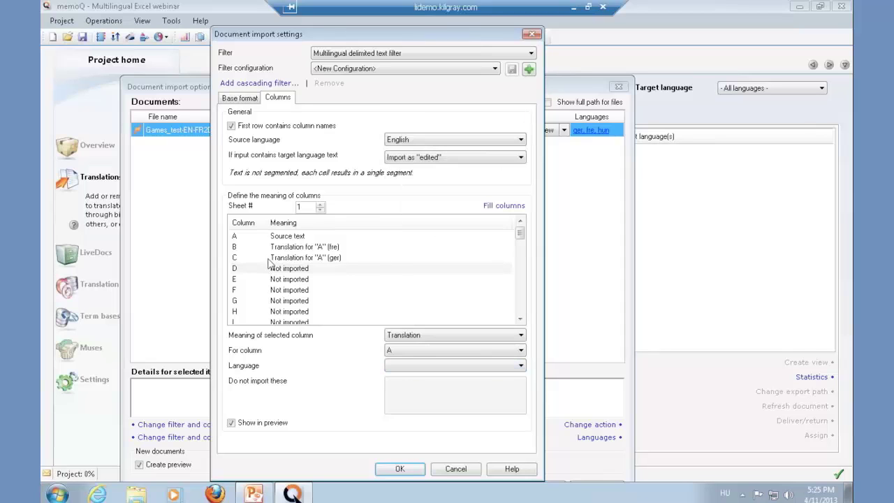
Step: Change column C to source text and check which source columns column D can be assigned to as a translation
click(271, 258)
click(413, 336)
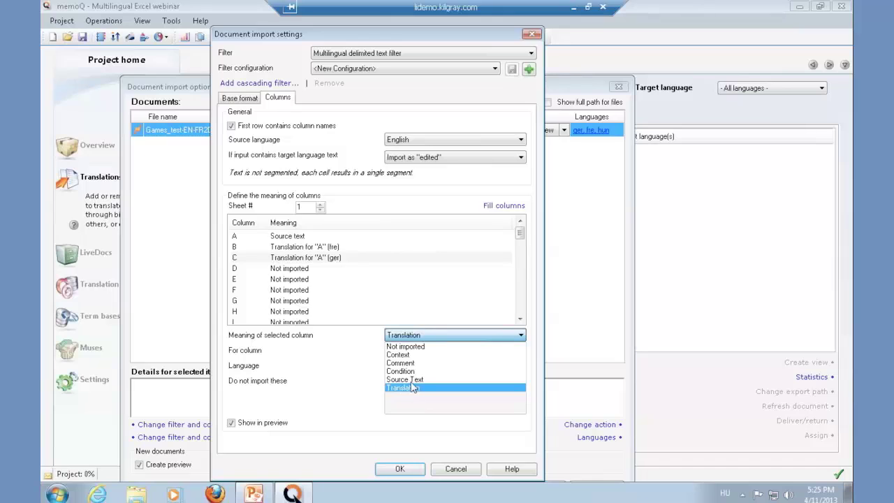
click(407, 379)
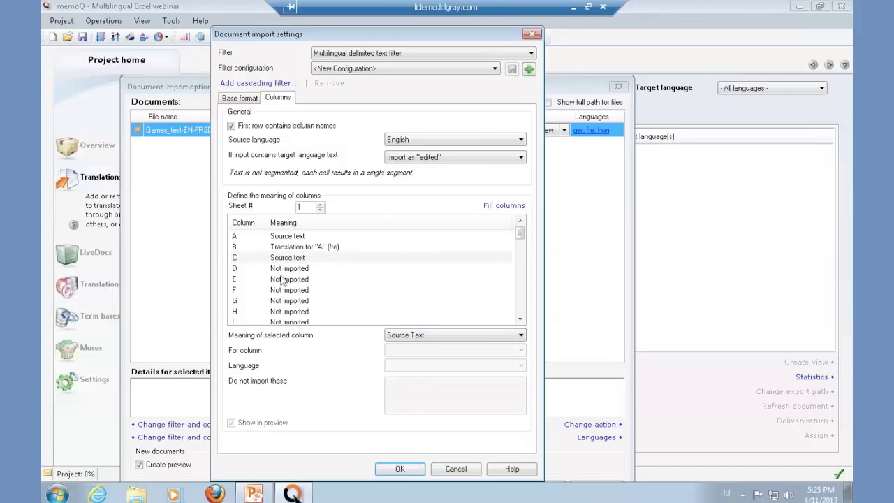
click(284, 270)
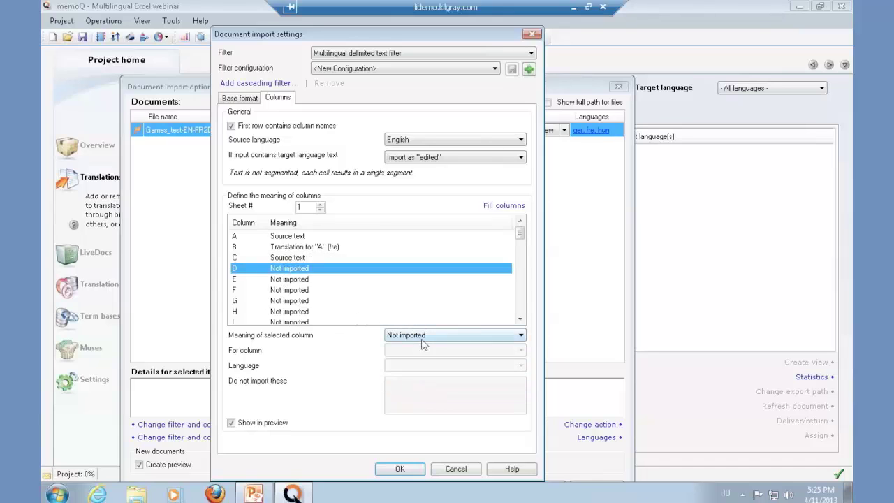
click(422, 342)
click(409, 388)
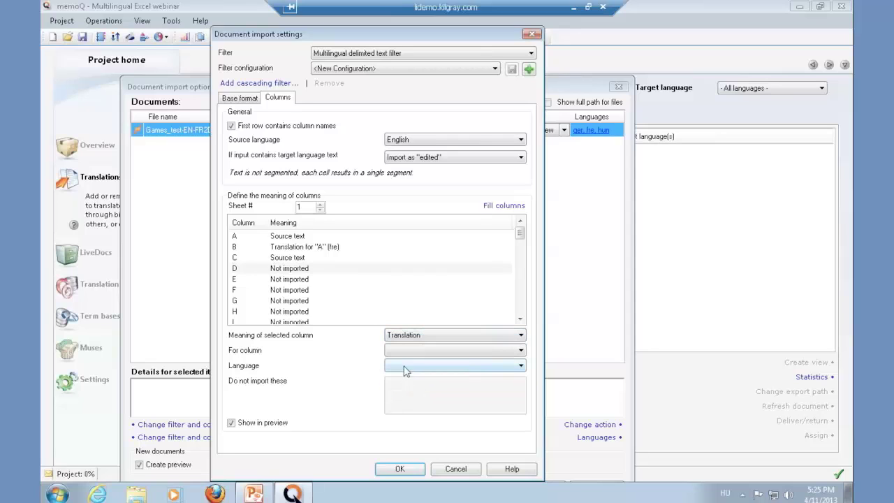
click(407, 350)
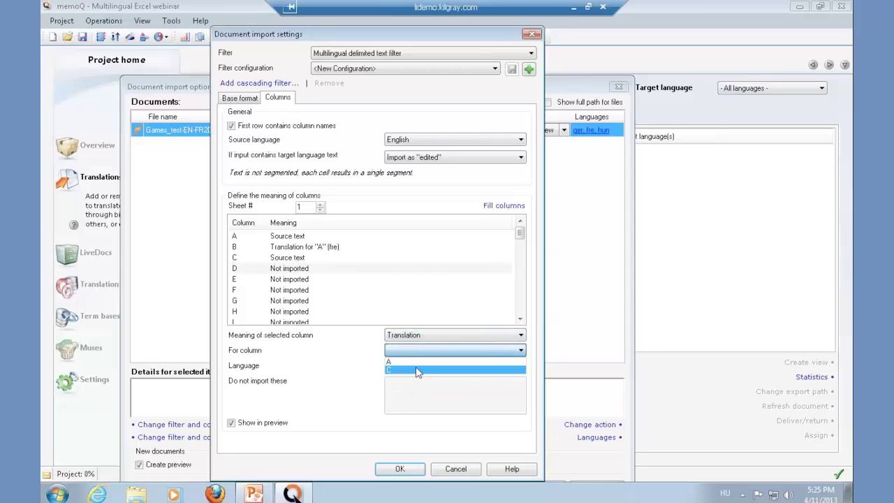
click(291, 266)
Step: Turn column C back from source text into the German translation for column A
click(298, 258)
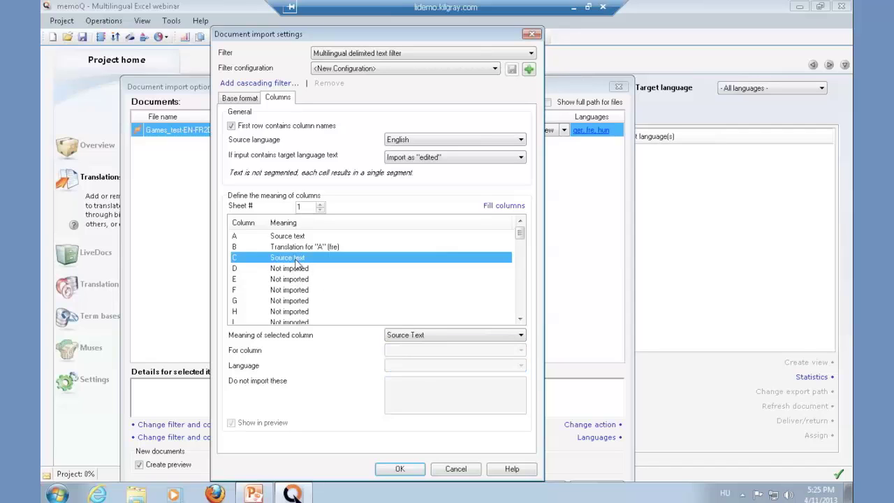
click(406, 335)
click(434, 386)
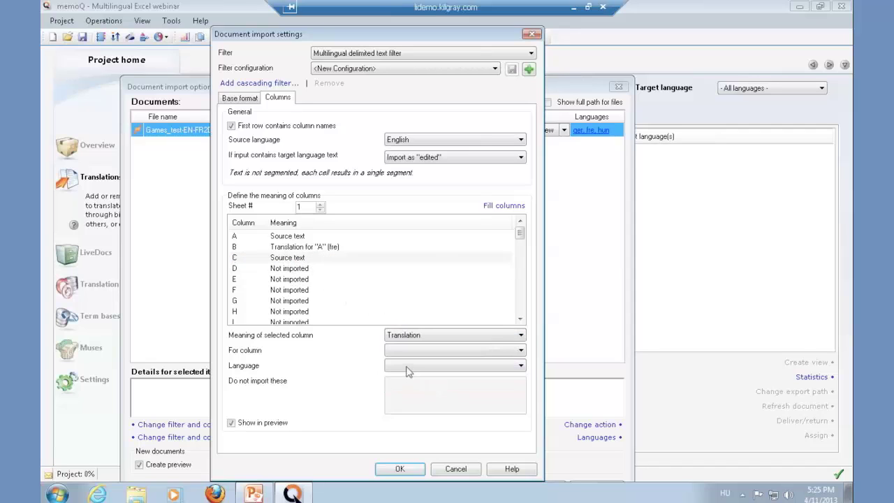
click(409, 366)
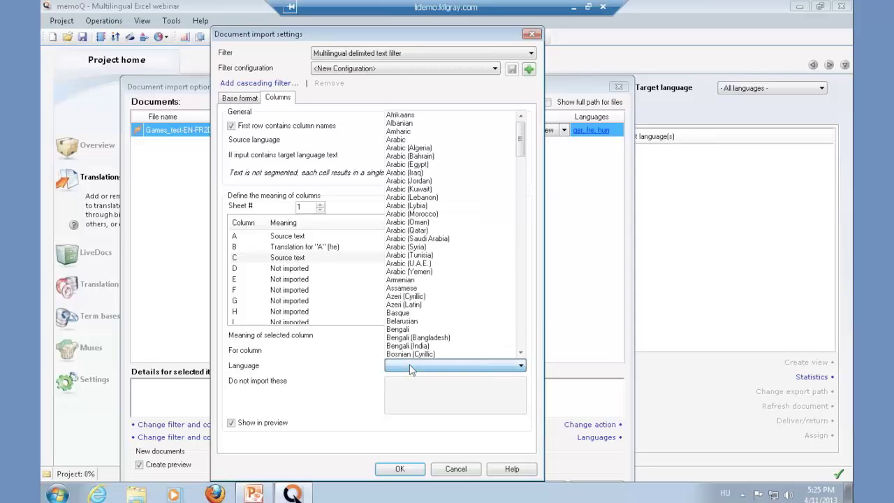
text(ger)
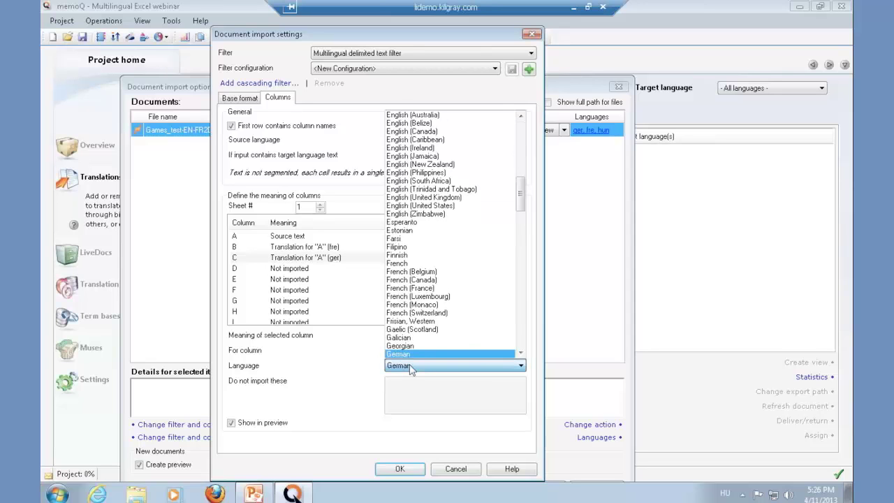
key(Return)
Step: Define column D as the translation for column A and set its language to Hungarian
click(293, 269)
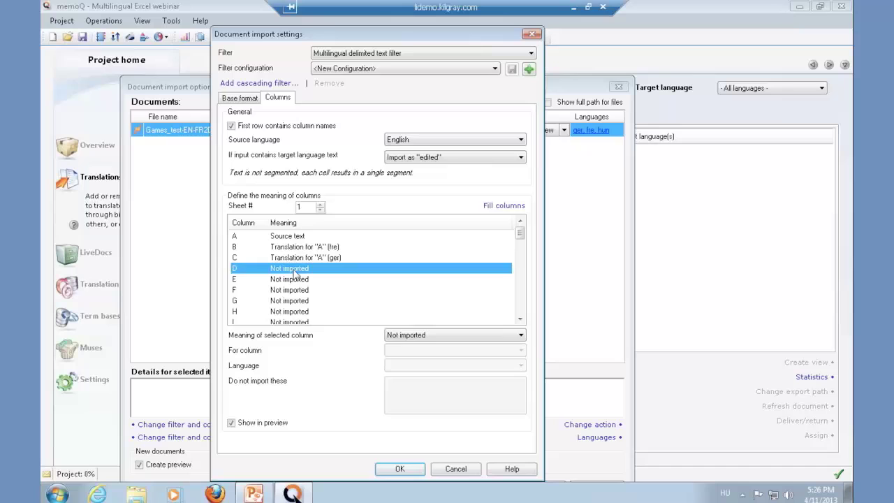
click(397, 335)
click(408, 386)
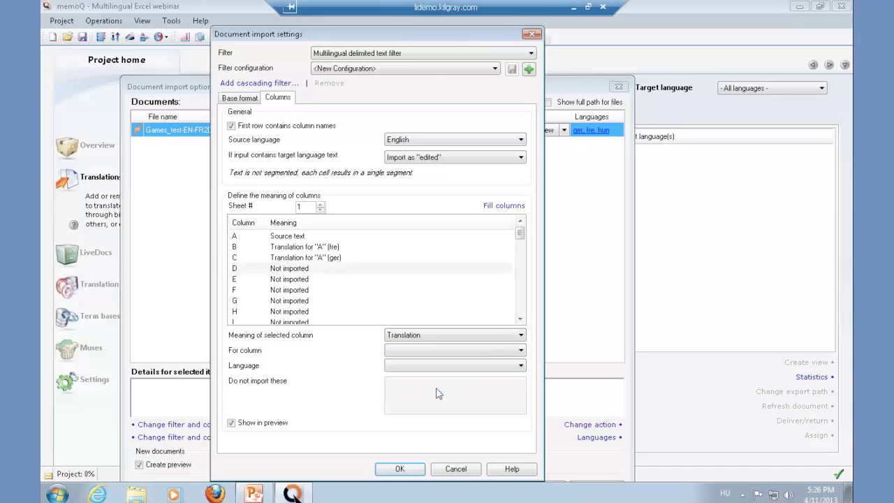
click(407, 353)
click(408, 363)
click(408, 366)
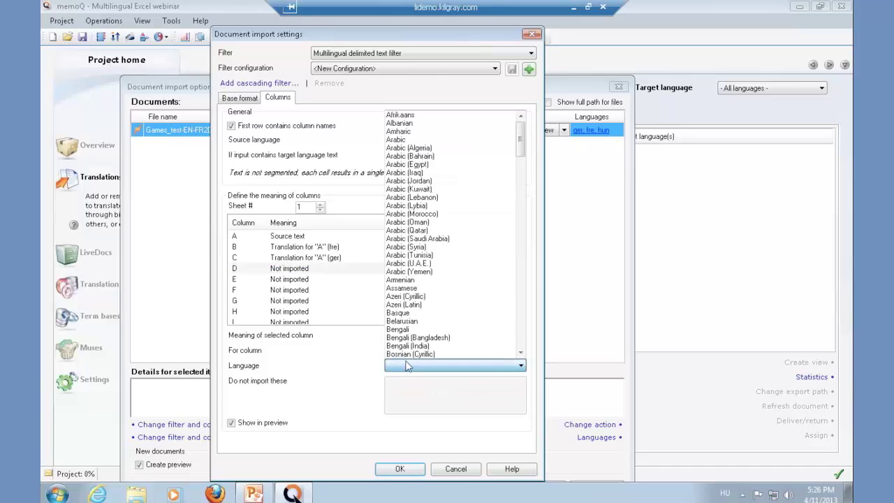
text(hi)
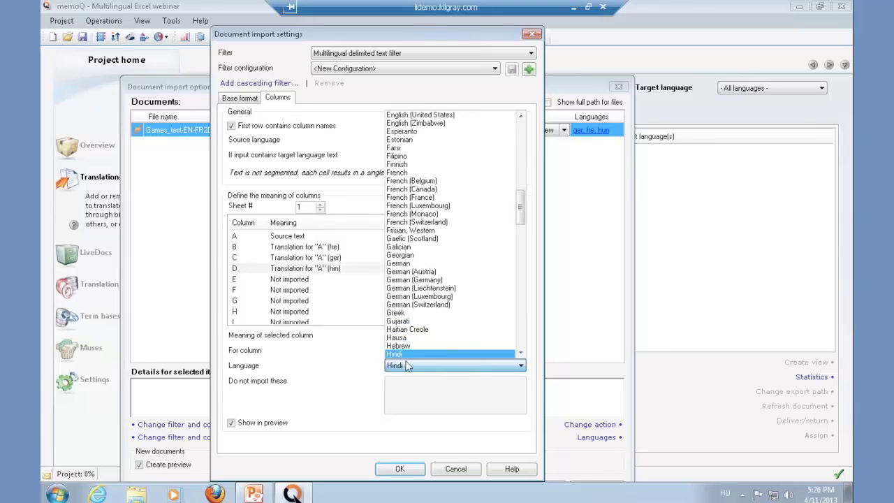
key(Down)
key(Return)
Step: Open the Excel file from the base format's color picker to check the remaining columns' contents, and return to the column definitions
click(300, 280)
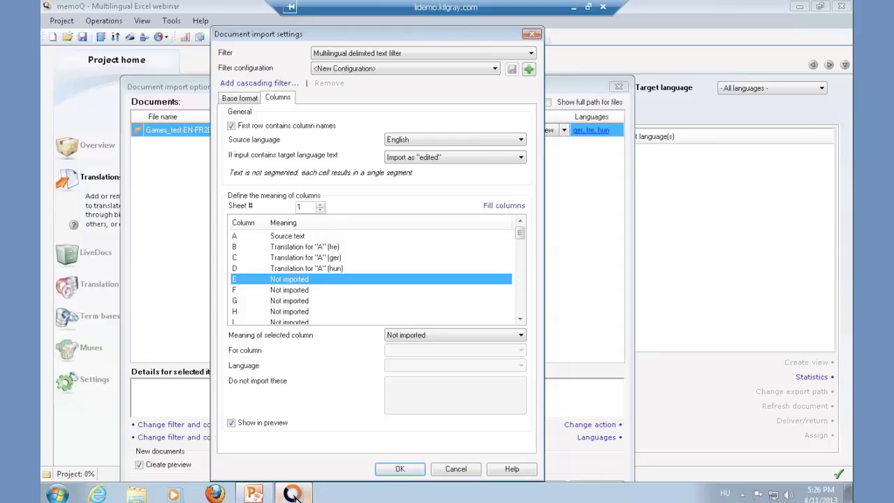
click(241, 99)
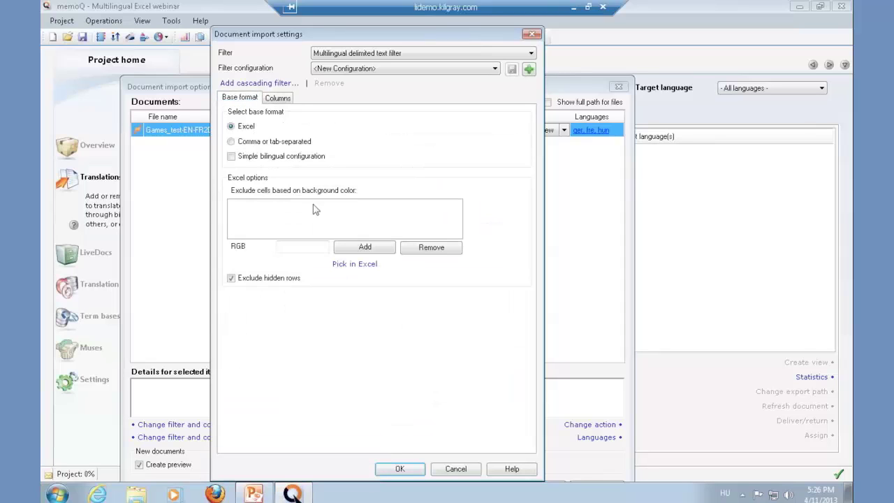
click(354, 264)
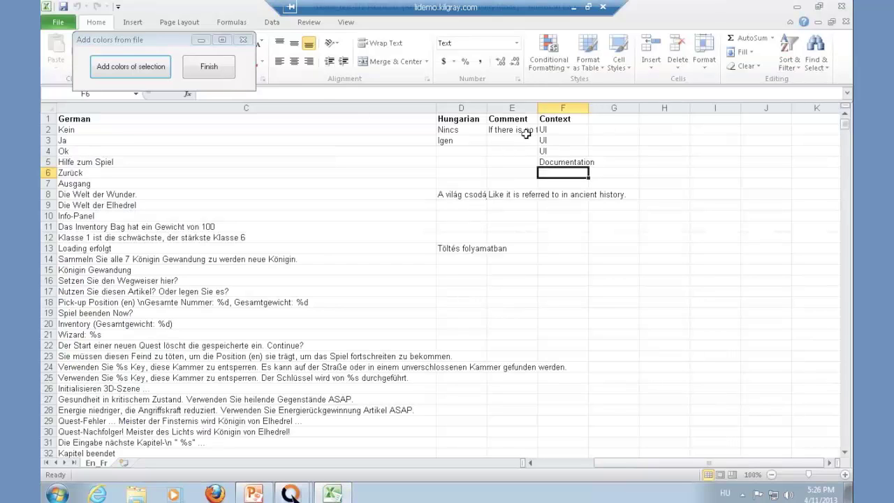
click(208, 68)
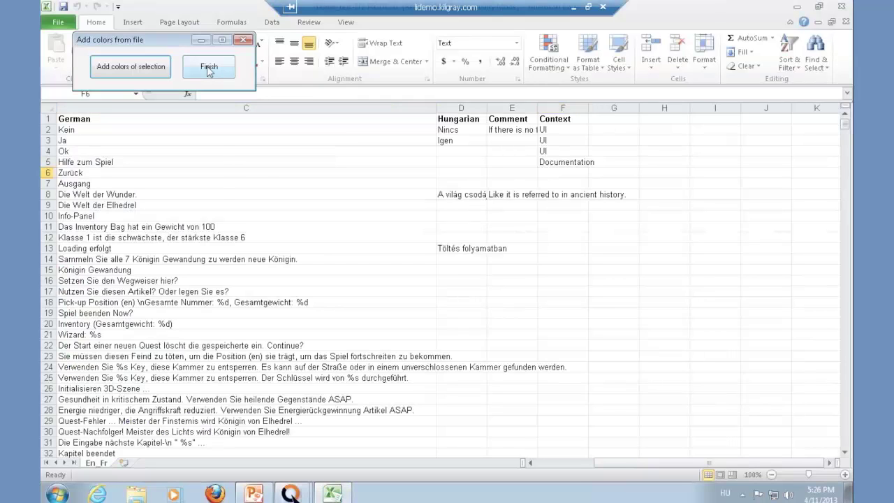
click(276, 99)
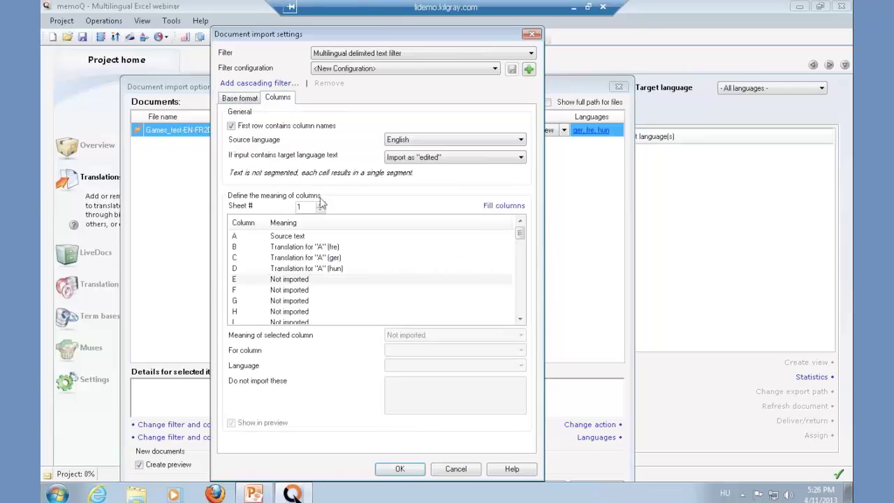
Step: Define column E as the comment for column A
click(283, 279)
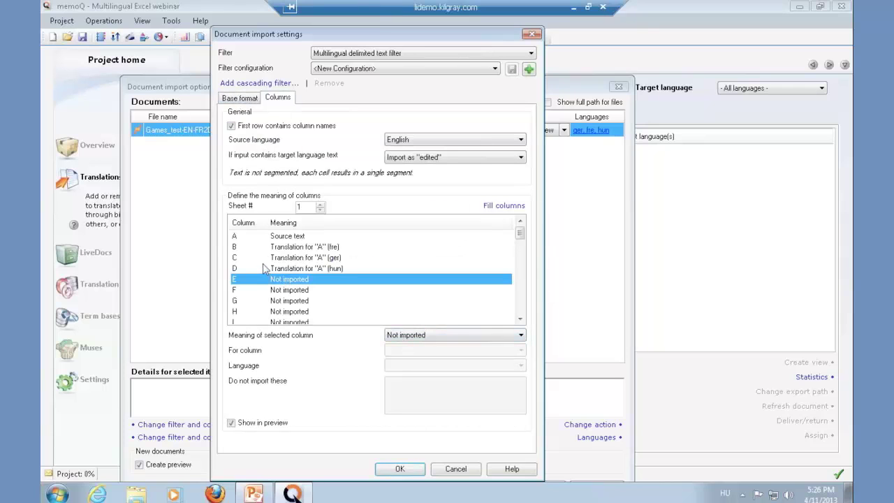
click(267, 269)
click(277, 279)
click(401, 340)
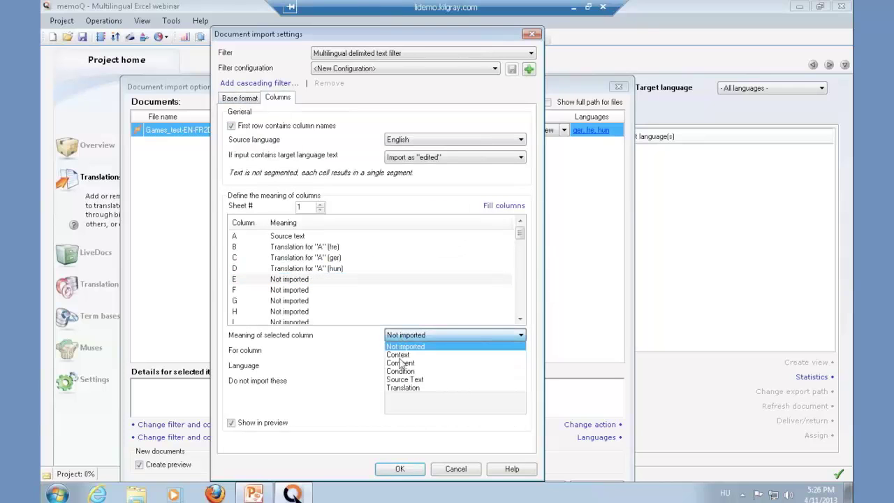
click(401, 363)
click(402, 351)
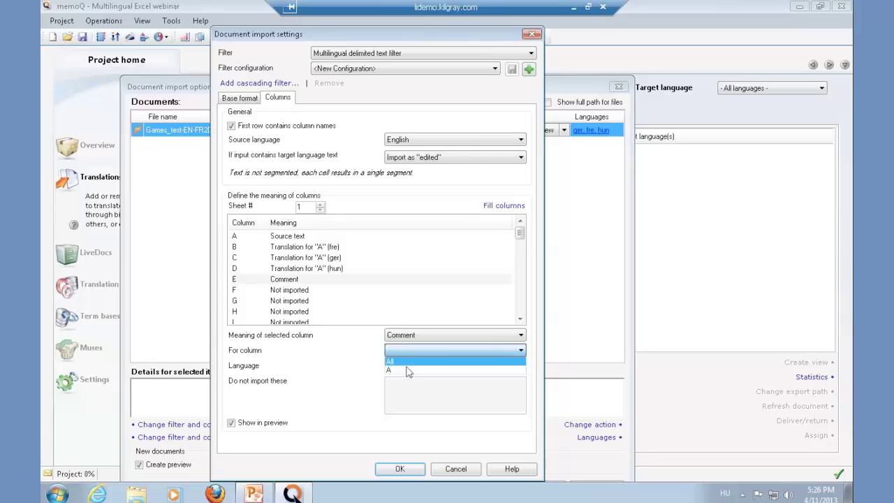
click(408, 370)
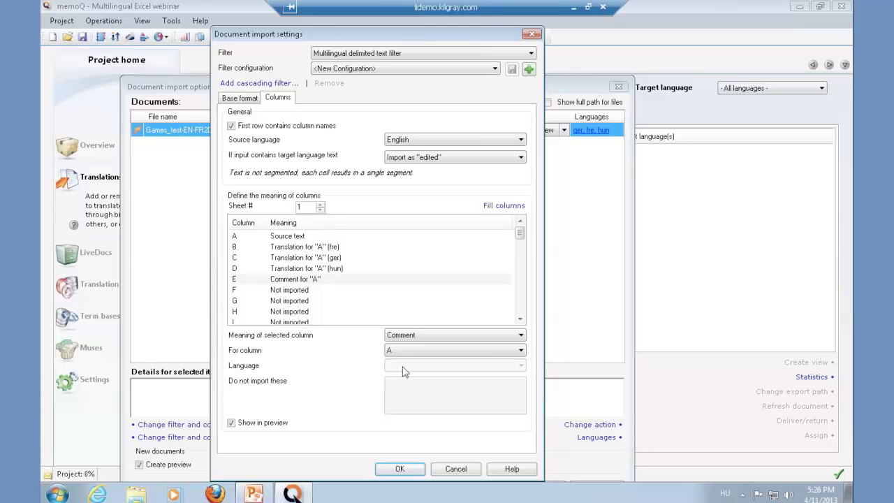
Step: Define column F as context
click(294, 290)
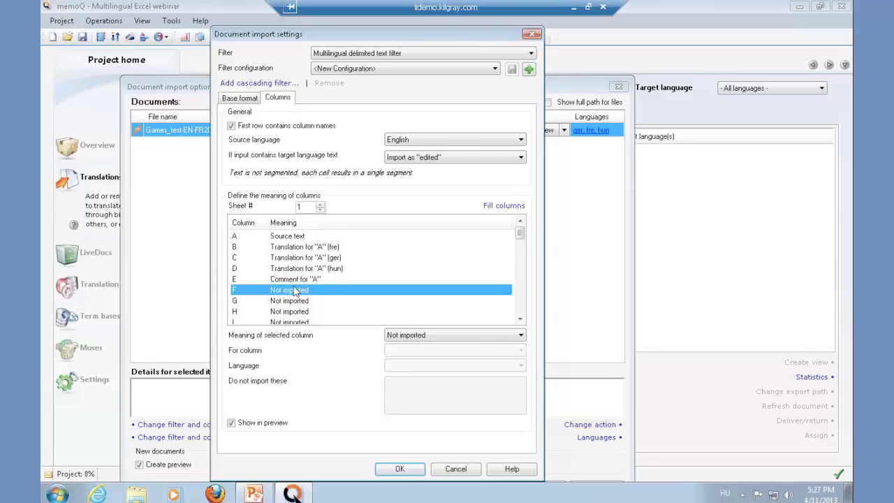
click(401, 337)
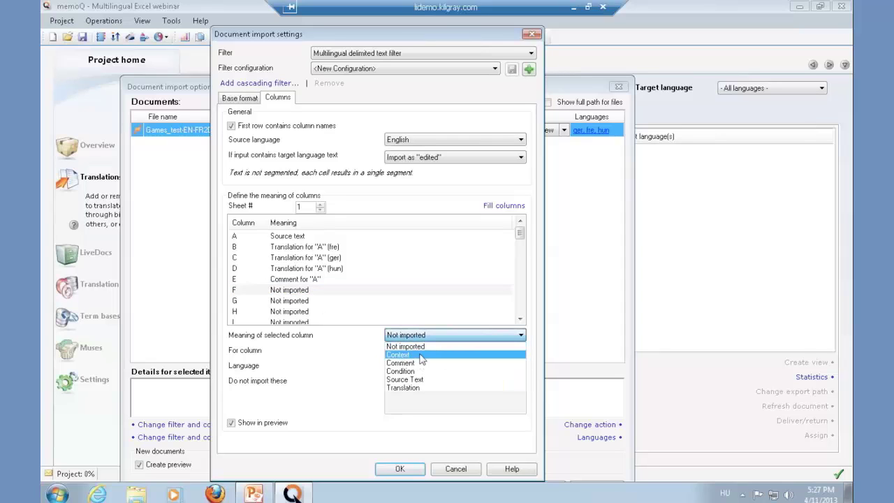
click(422, 355)
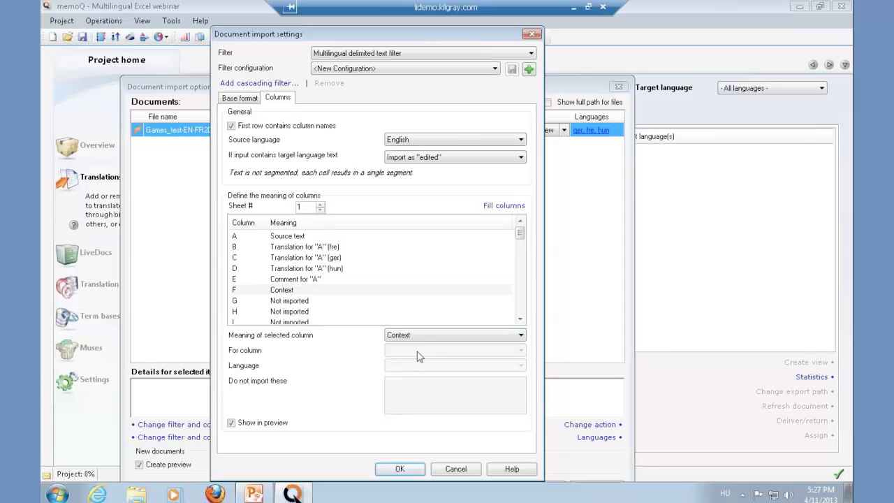
click(314, 312)
click(306, 290)
click(397, 337)
click(397, 337)
Step: Examine the preview option and settings of the defined columns, and the meanings available for column G
click(264, 271)
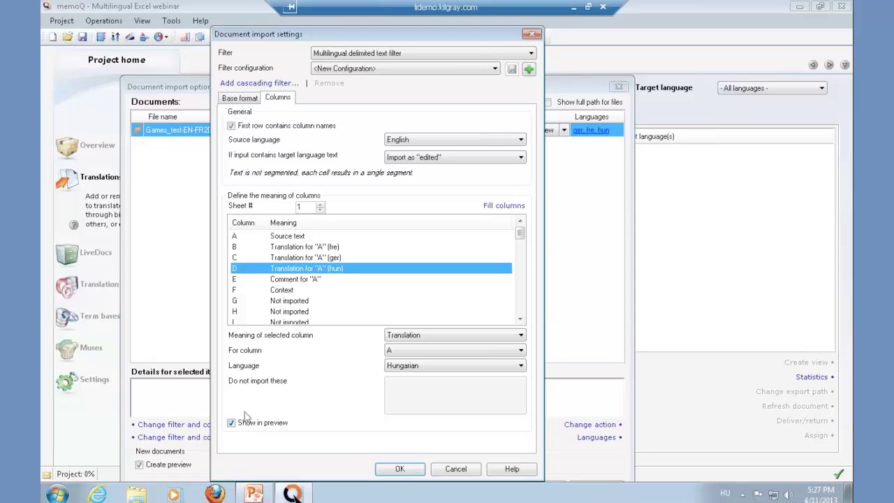
click(251, 257)
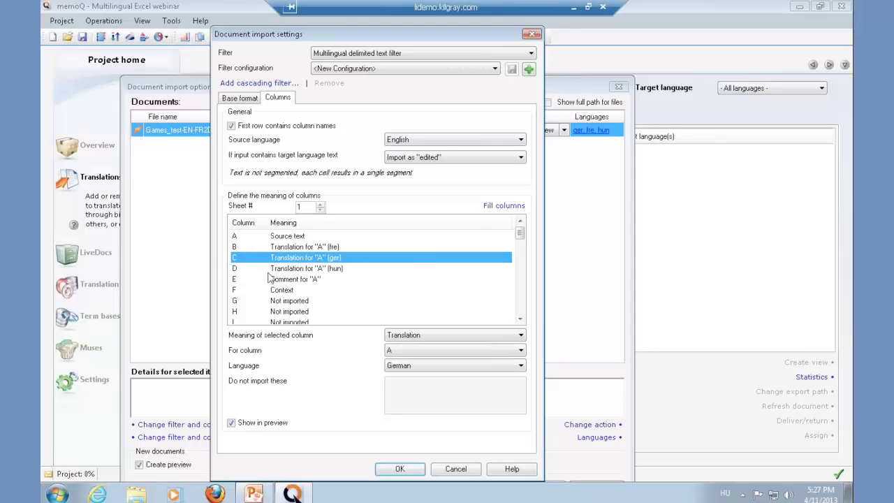
click(269, 271)
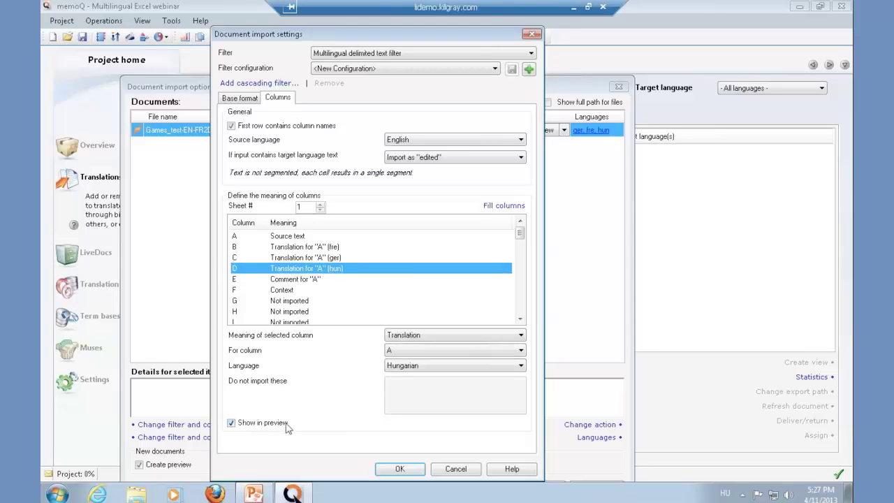
click(286, 426)
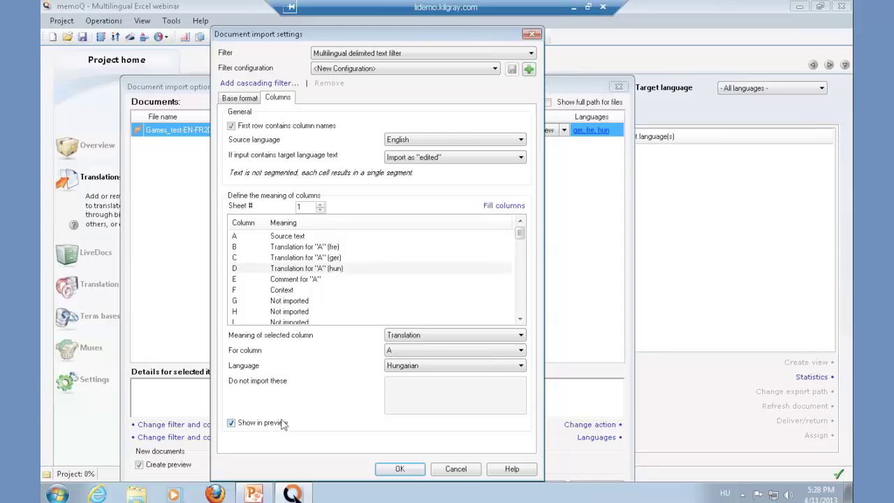
click(274, 294)
click(287, 302)
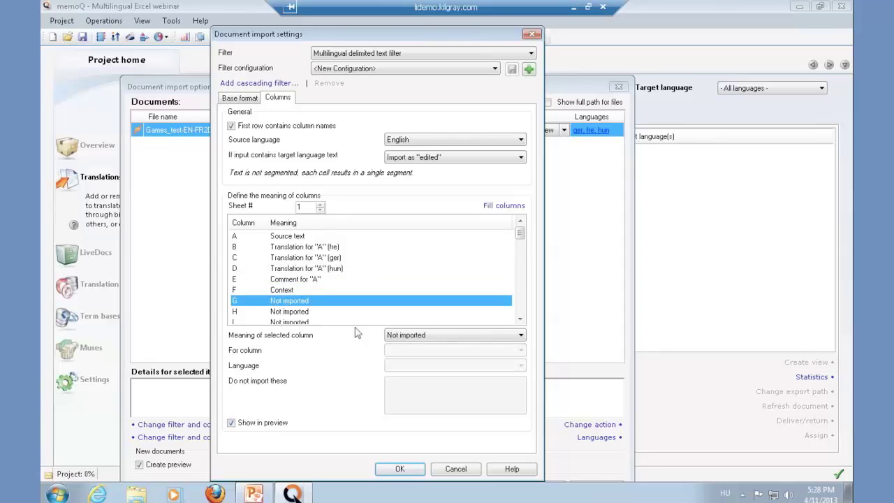
click(396, 337)
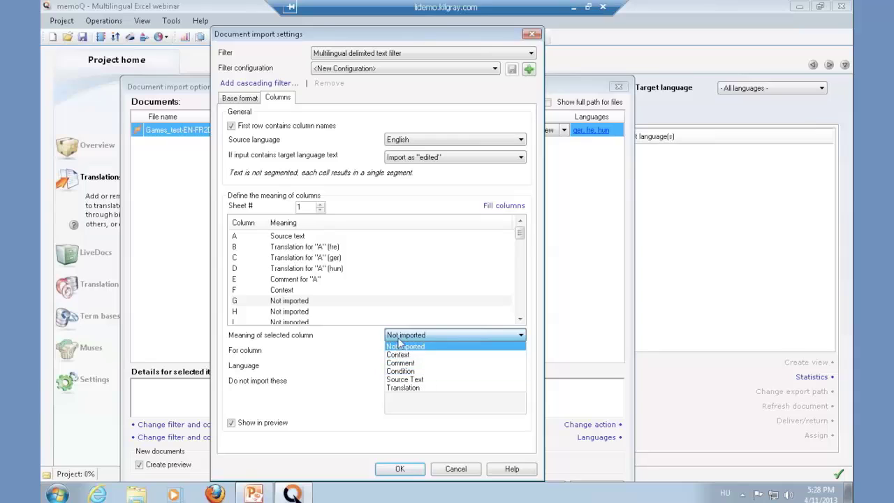
click(403, 342)
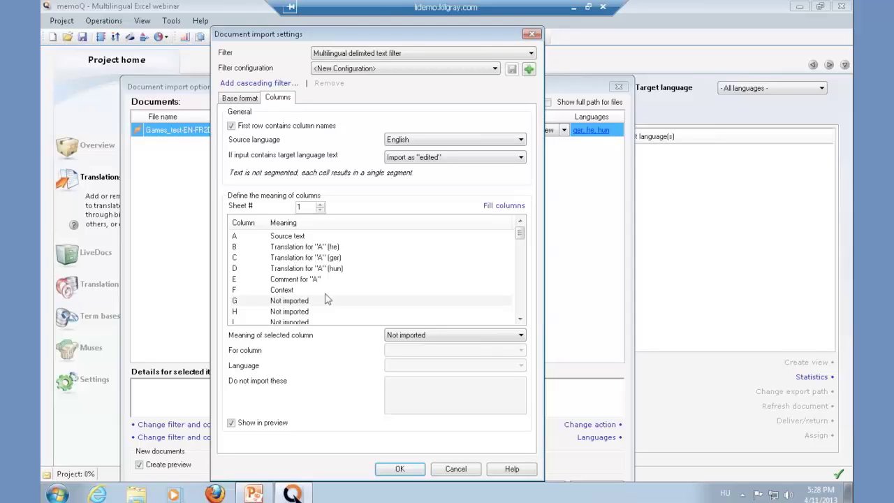
click(285, 292)
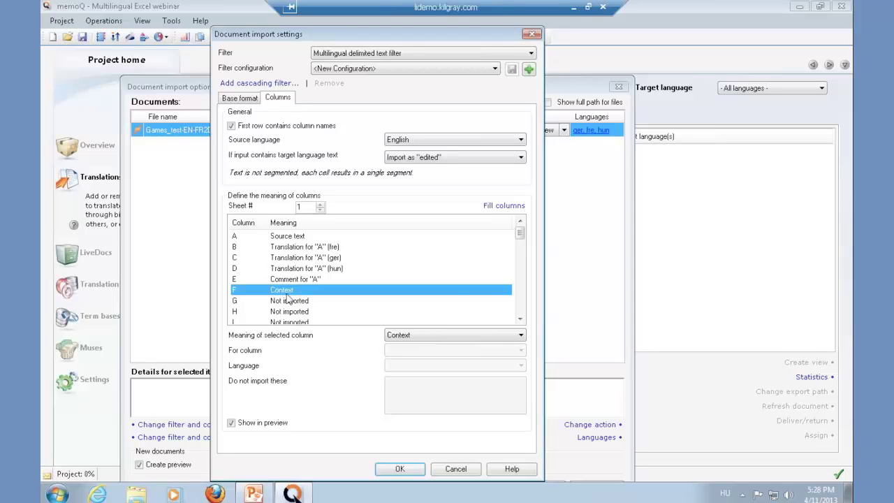
click(286, 279)
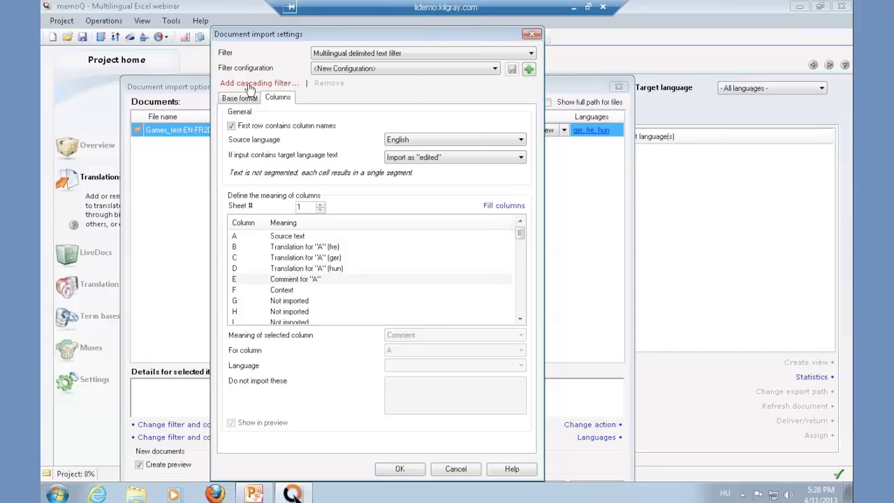
Step: Chain a Regex tagger cascading filter with the Tags and entities configuration, and return to the Multilingual delimited text filter settings
click(271, 85)
drag(260, 55, 275, 119)
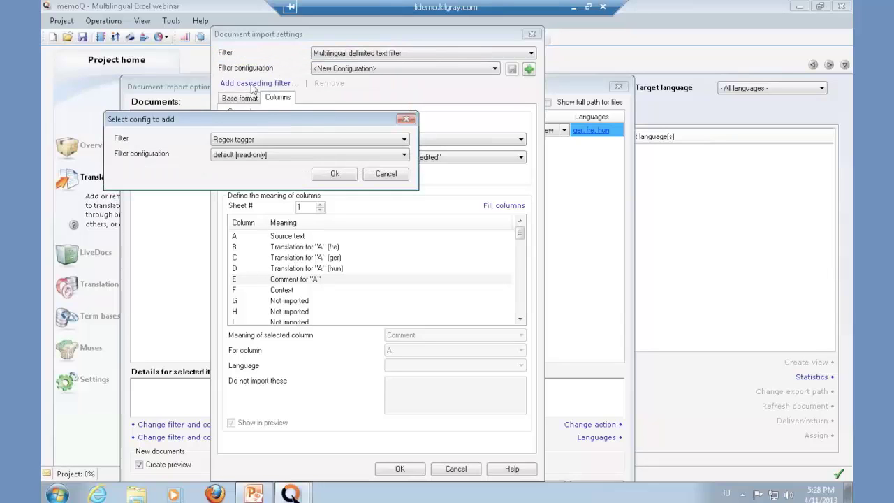
click(271, 158)
click(273, 176)
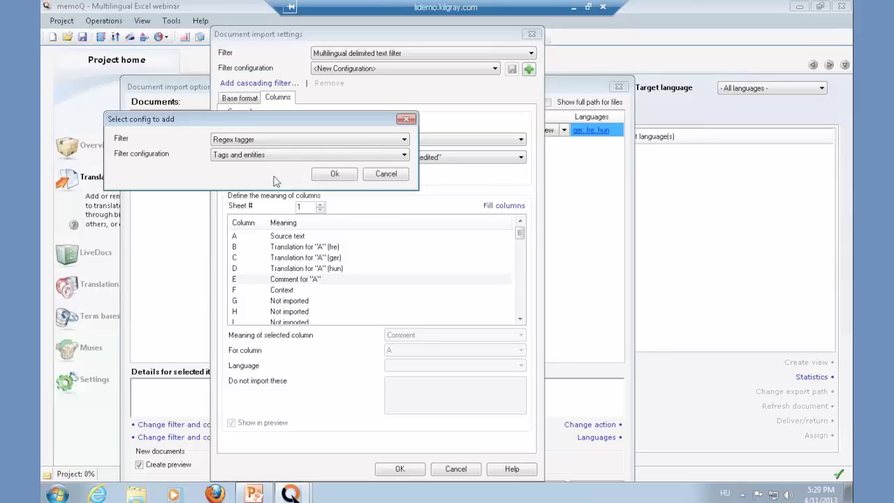
click(341, 175)
click(365, 99)
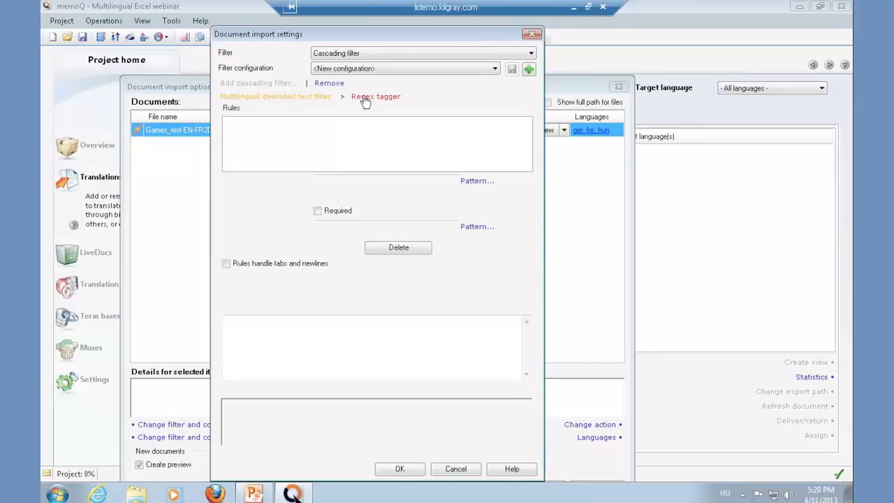
click(262, 98)
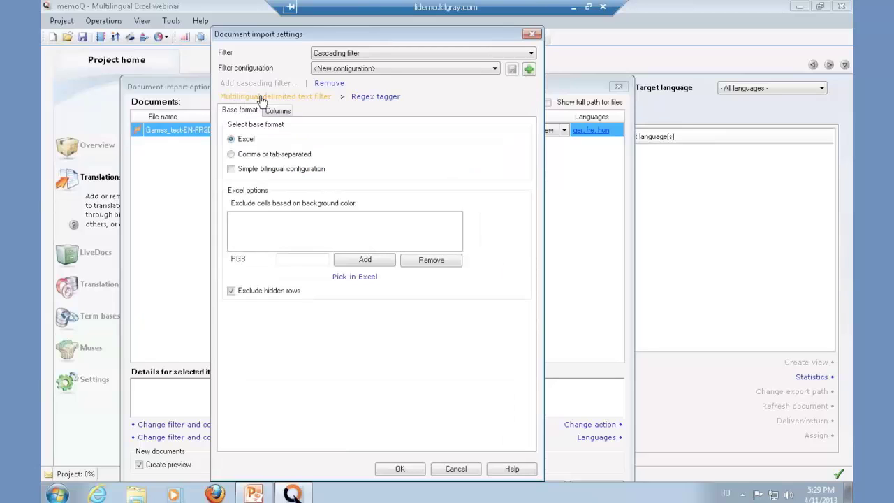
Step: Save the cascading filter settings as a new filter configuration named "Webinar MuLi Excel config"
click(529, 70)
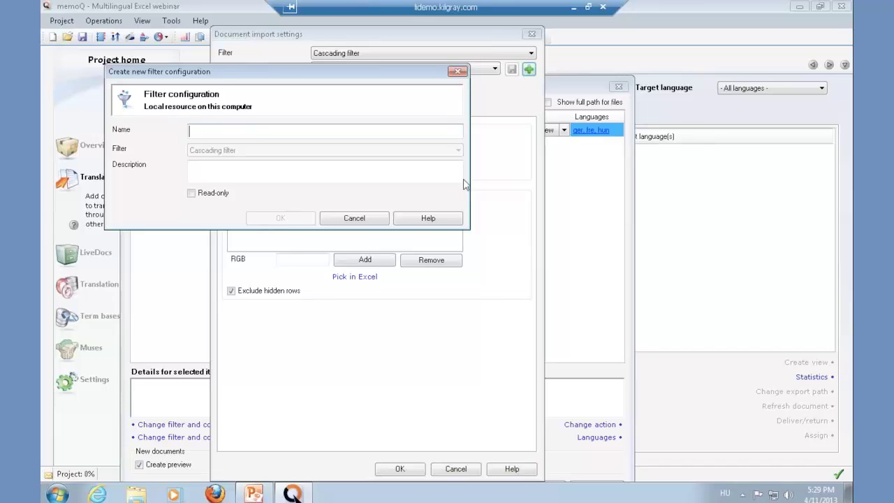
text(Webin)
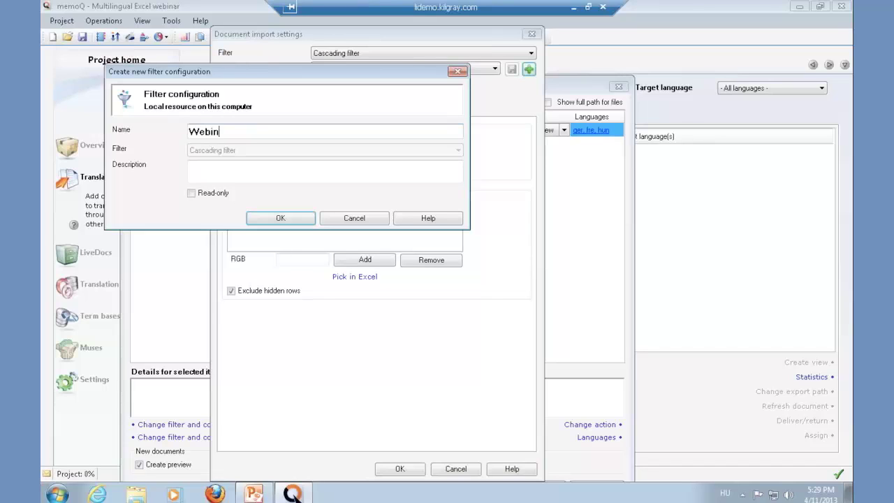
text(ar MuLi Excel config)
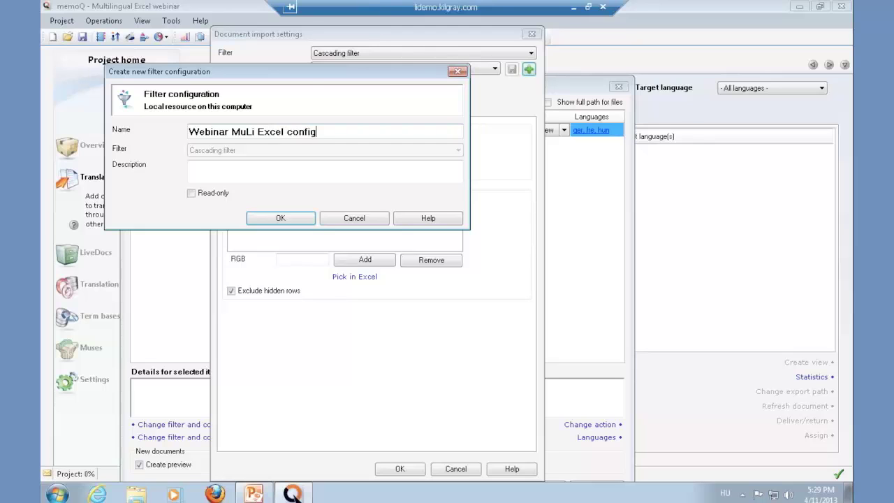
key(Return)
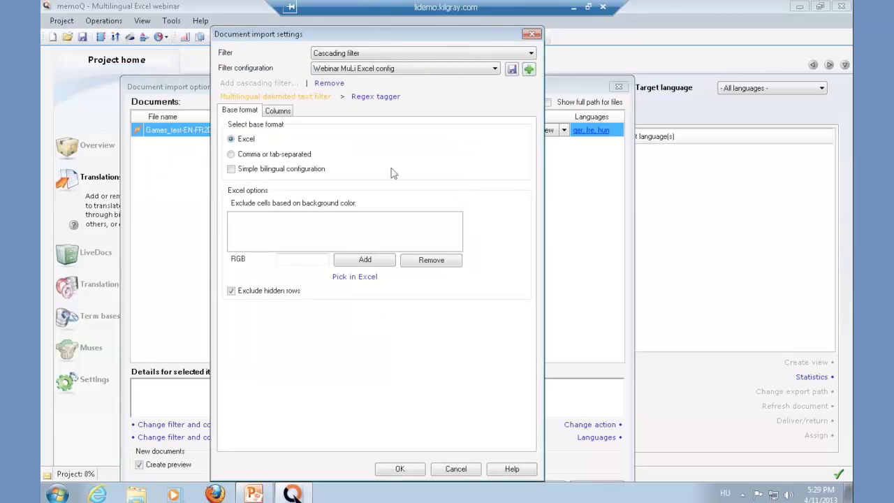
Step: Turn on the simple bilingual configuration to view its column options, and turn it off again
click(292, 171)
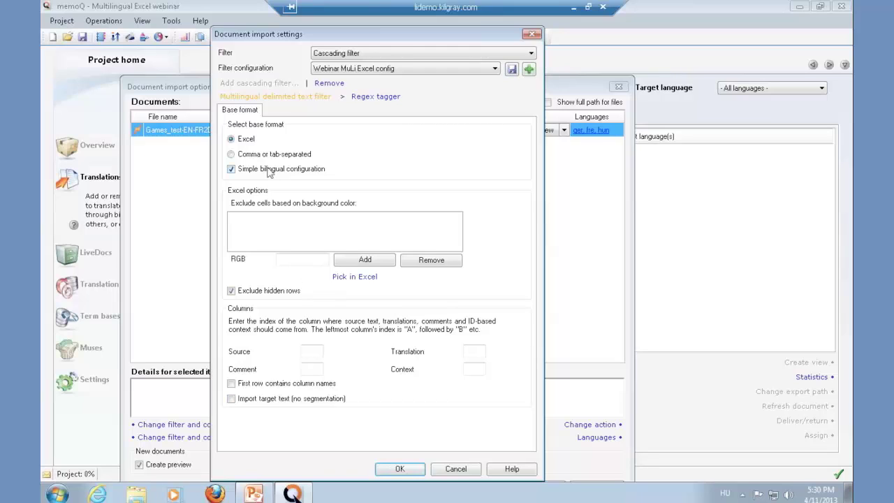
click(269, 170)
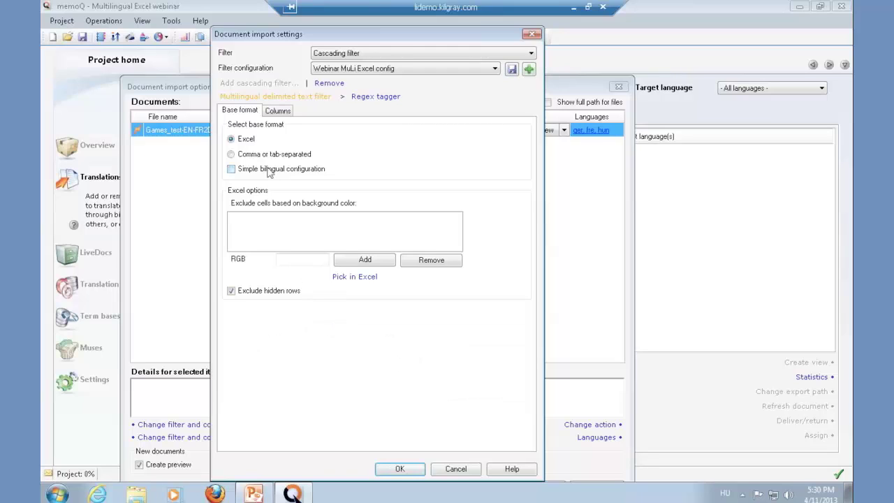
Step: Review the column definitions, accept the filter settings and import the Games_test-EN-FR2DE Excel file as a new document
click(283, 115)
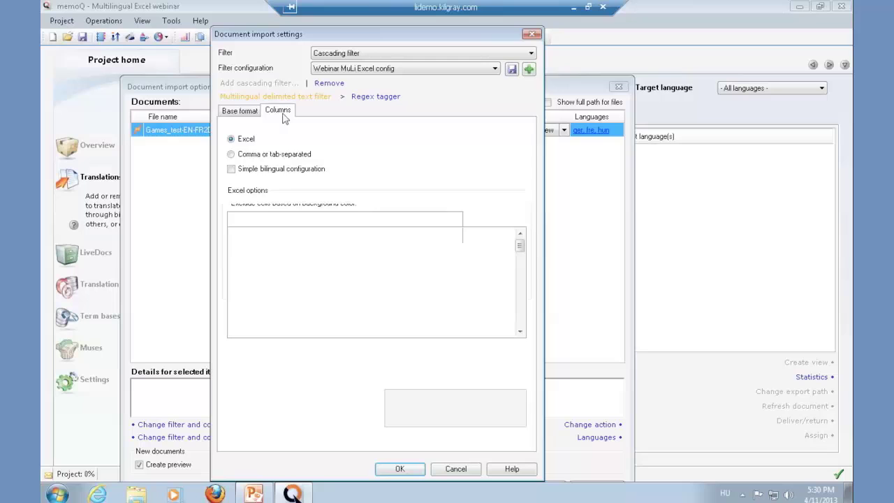
click(248, 114)
click(277, 114)
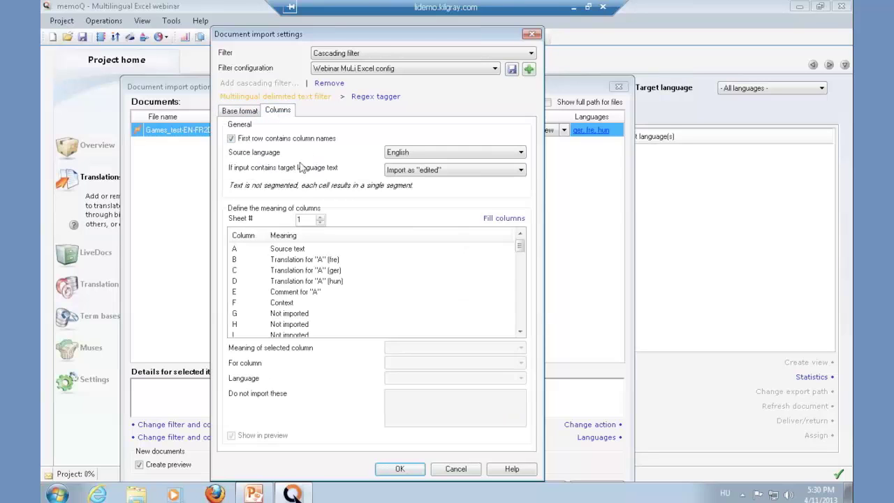
click(399, 470)
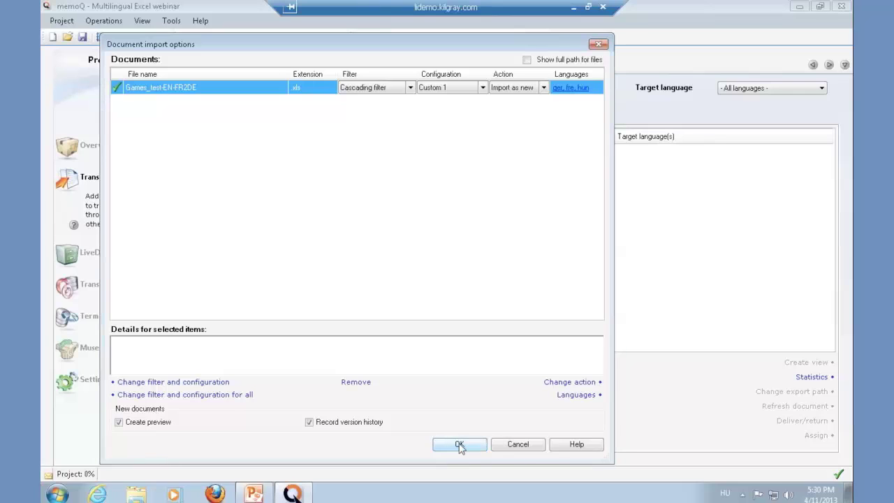
click(460, 445)
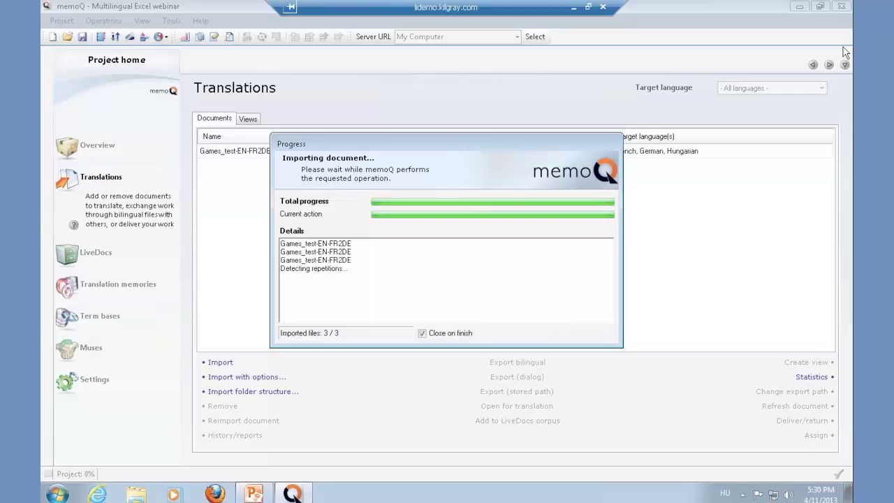
Step: Filter the translations to German, open Games_test-EN-FR2DE for translation and dismiss the warning after viewing its details
click(724, 89)
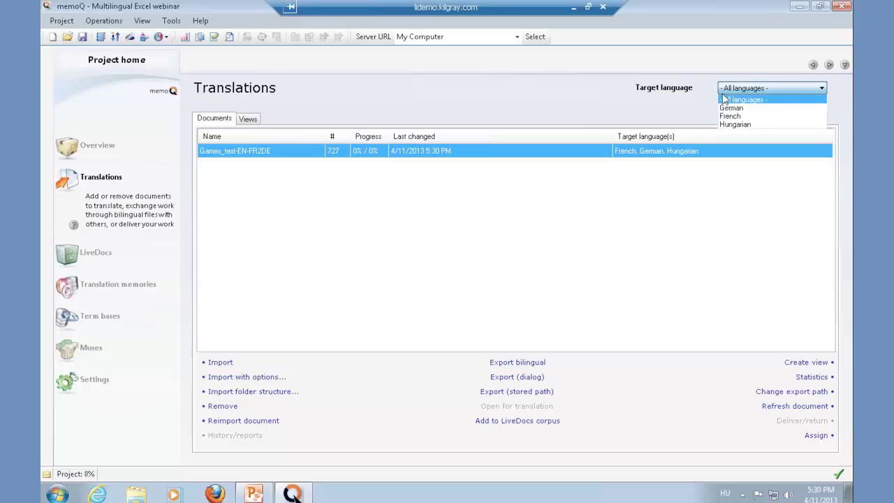
click(729, 109)
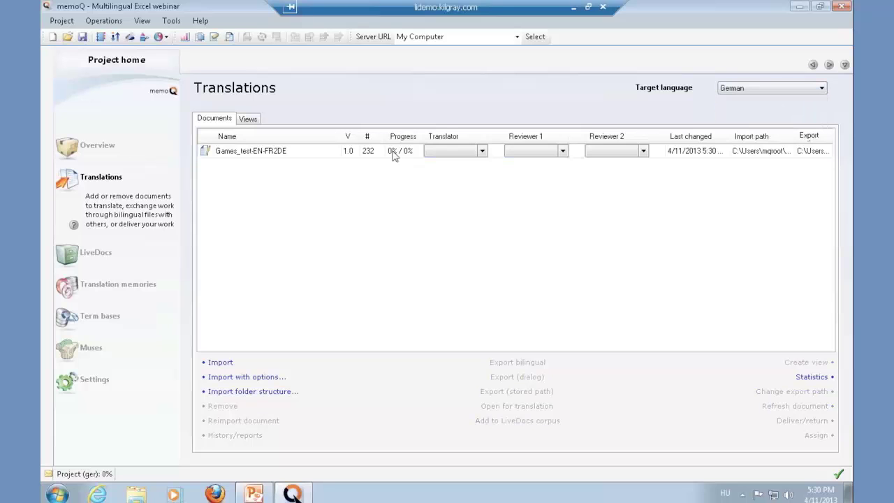
click(357, 152)
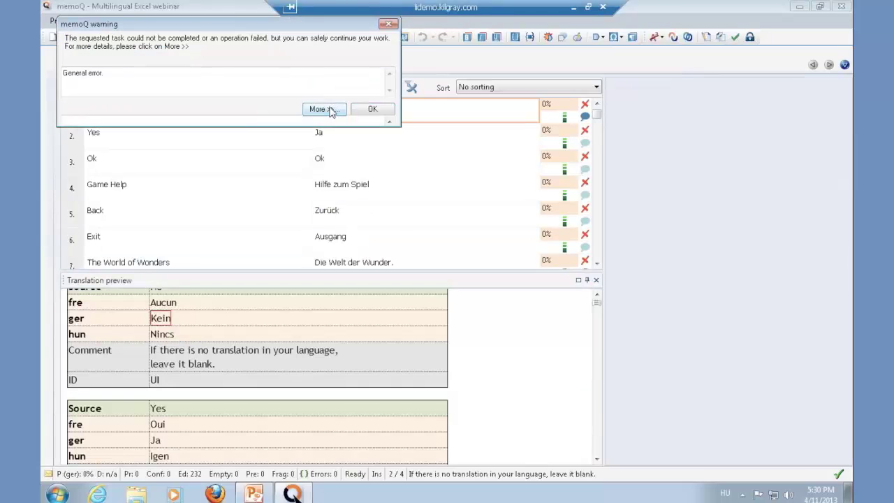
click(323, 109)
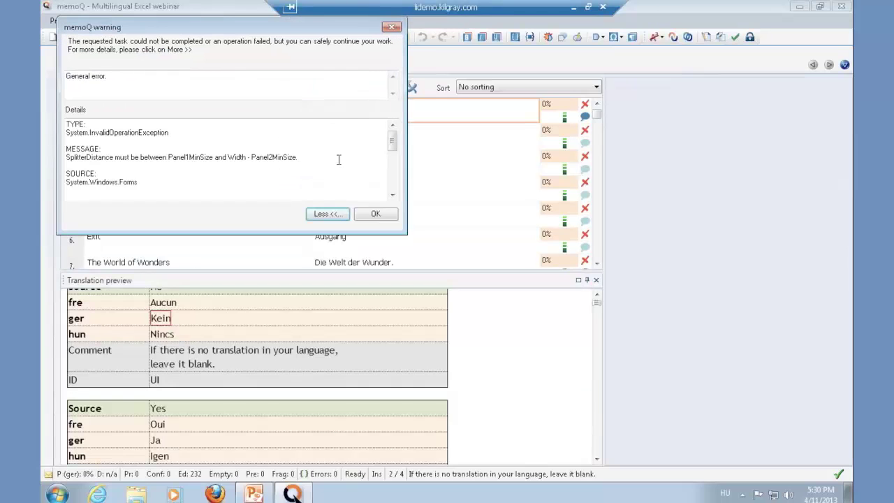
click(377, 216)
click(421, 167)
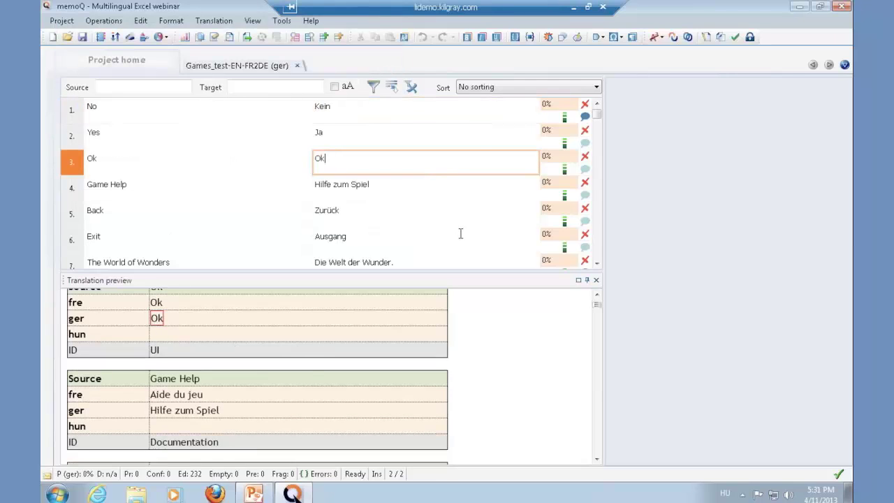
Step: Try to reset the current layout of the translation editor
click(251, 21)
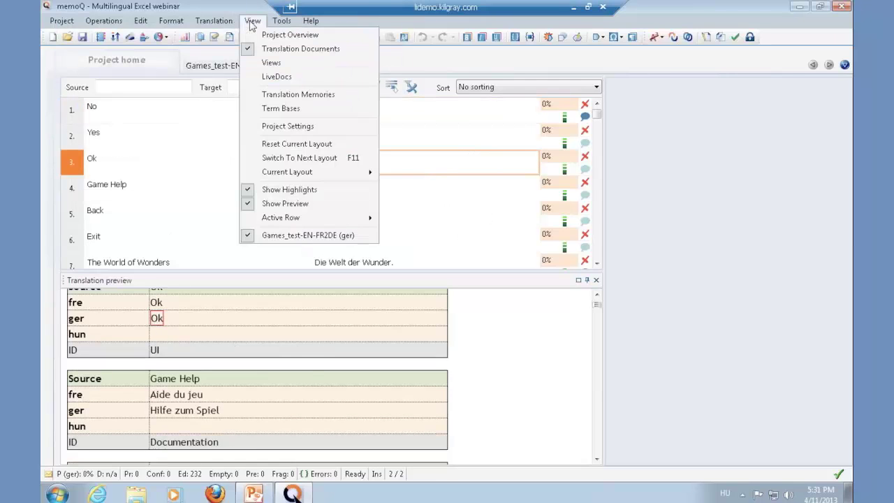
click(304, 147)
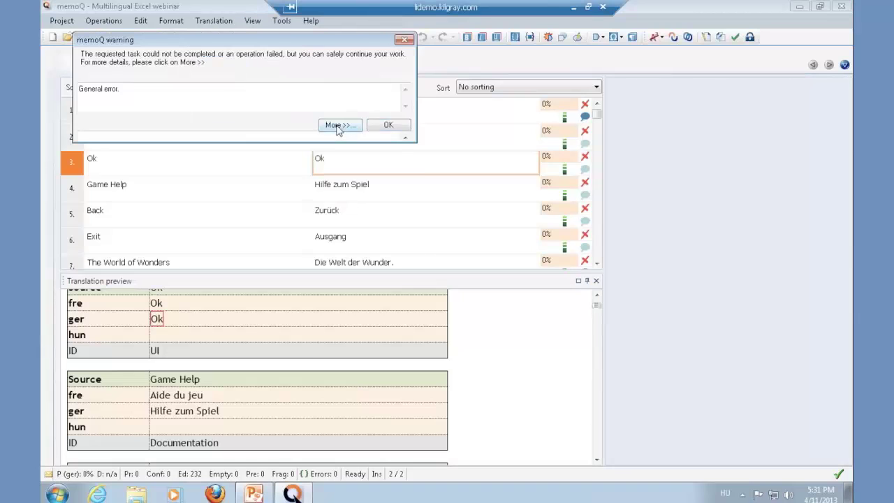
click(340, 124)
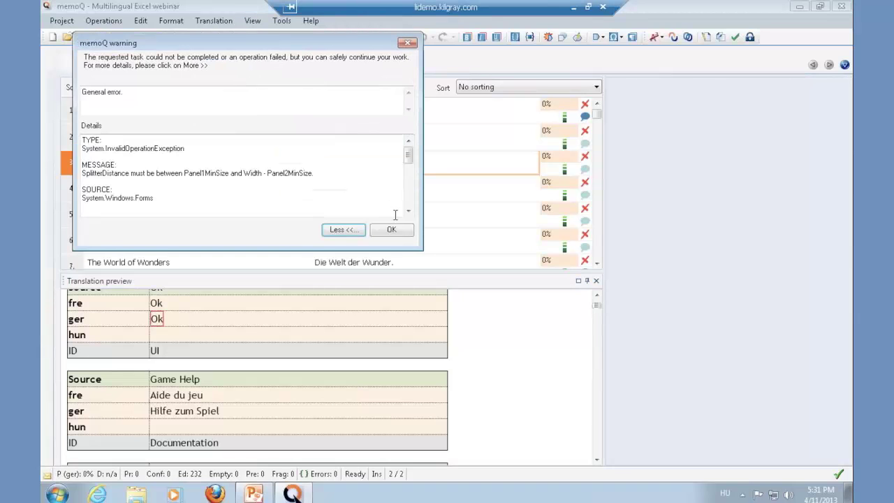
click(392, 230)
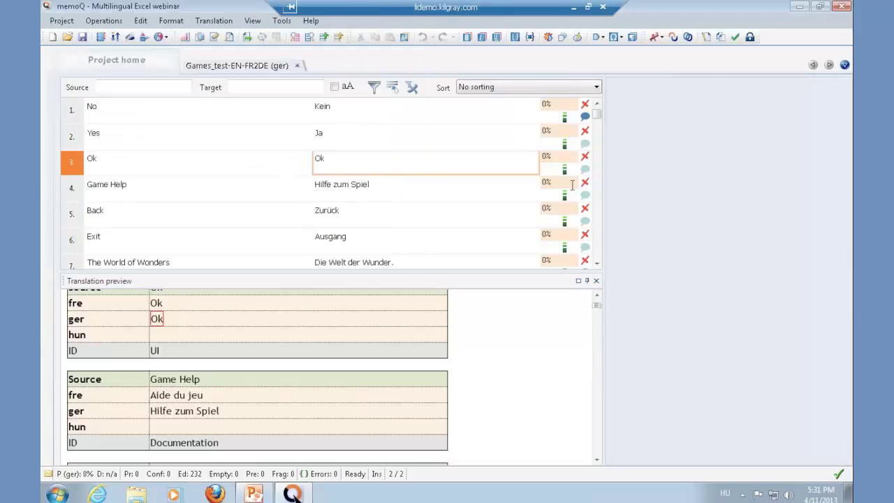
right_click(583, 187)
click(376, 198)
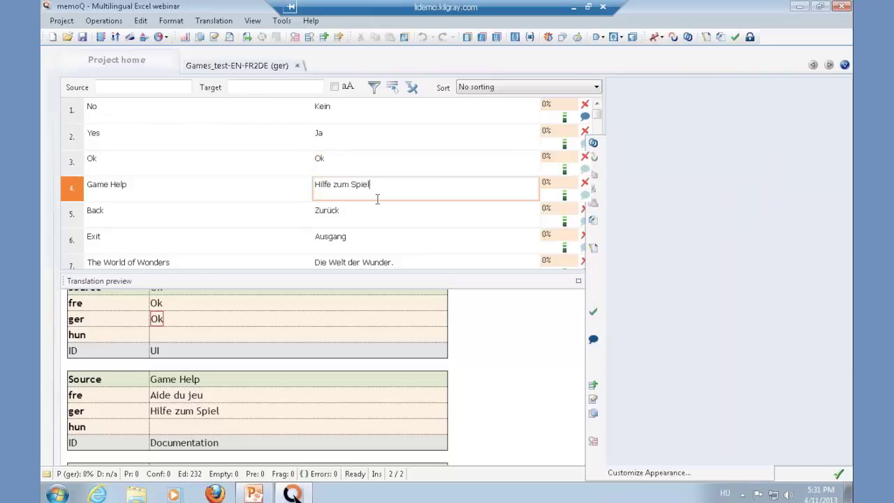
Step: Go to the first German segment and display its imported comment
key(Down)
key(Up)
key(Up)
key(Up)
key(Up)
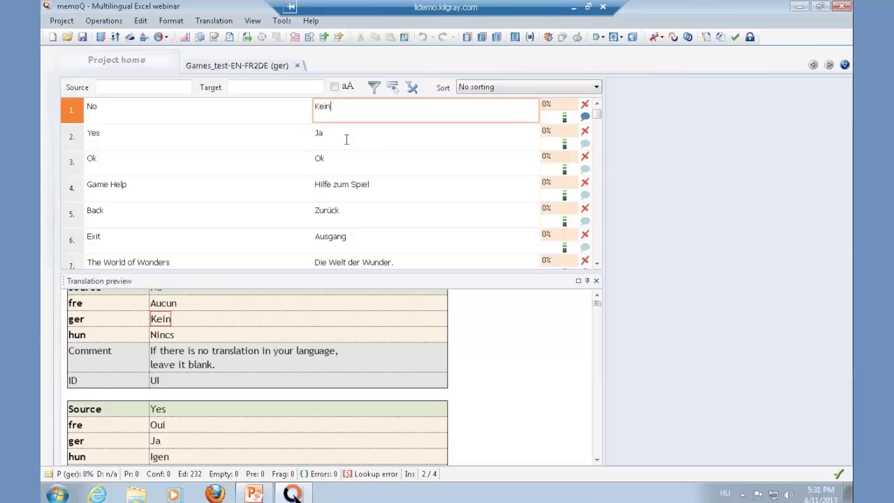
key(Down)
key(Up)
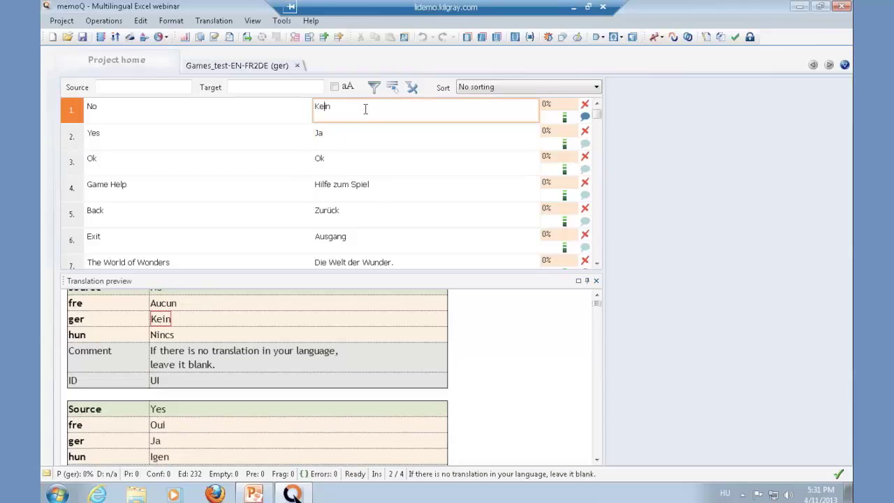
mouse_move(588, 124)
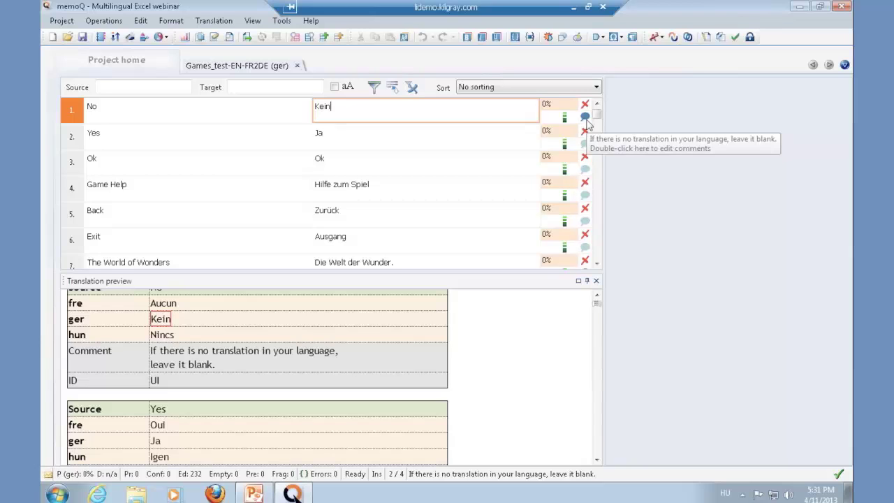
Step: Examine the multilingual preview for several German segments, ending with "The World of Wonders" in segment 7
click(475, 154)
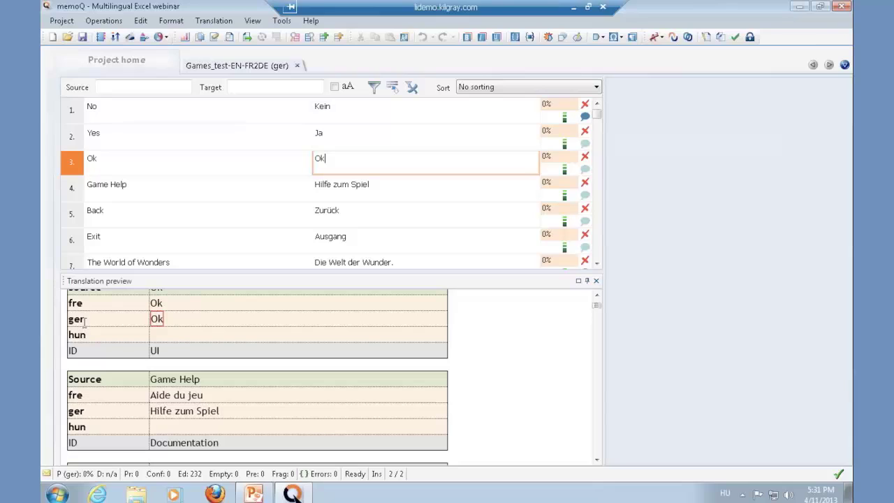
click(188, 397)
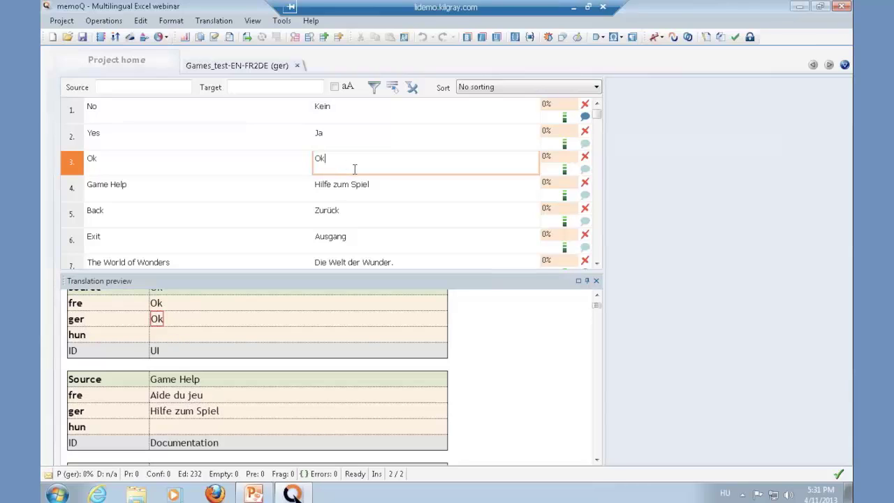
click(359, 198)
click(381, 221)
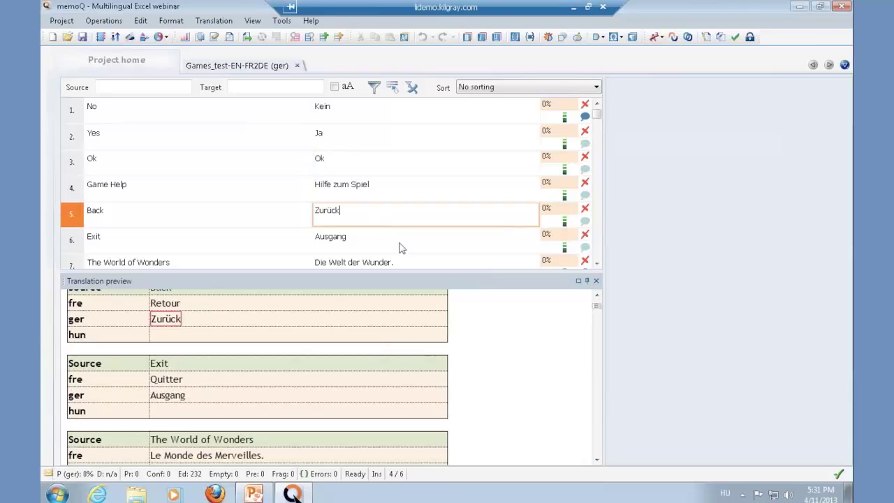
scroll(401, 244, down, 2)
click(401, 244)
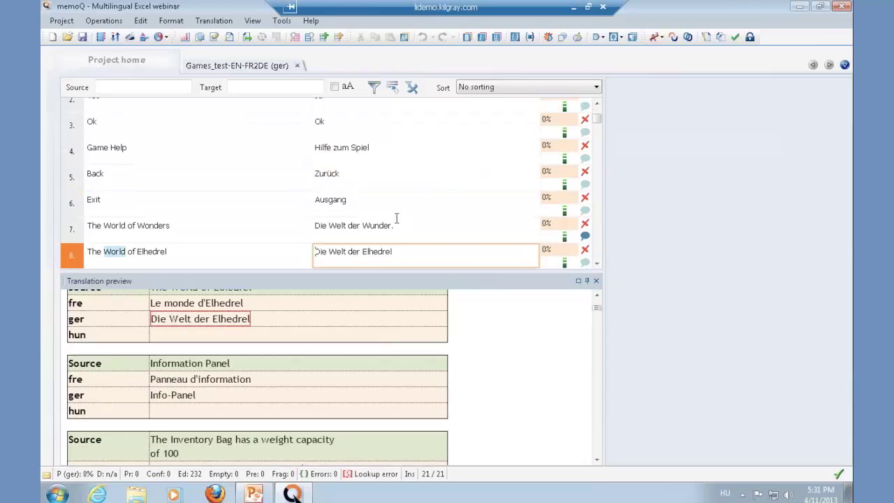
click(405, 225)
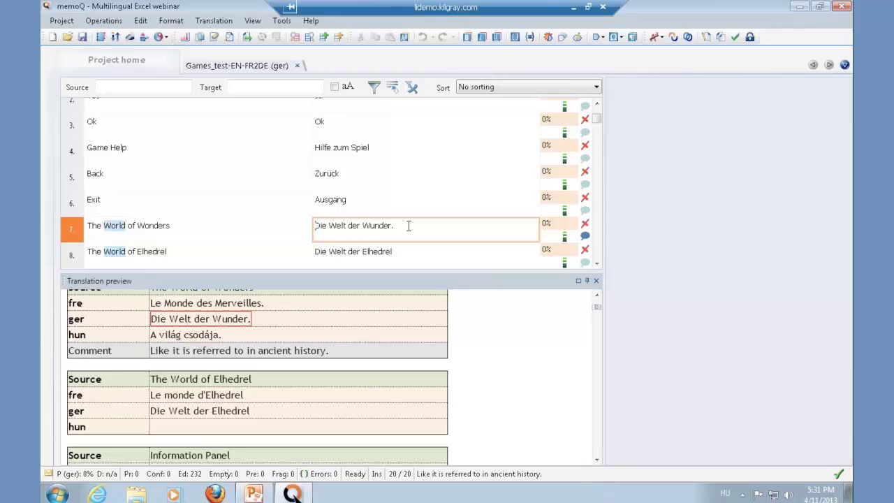
Step: Close the German document, switch the target language to French and open Games_test-EN-FR2DE, dismissing the warning
click(301, 66)
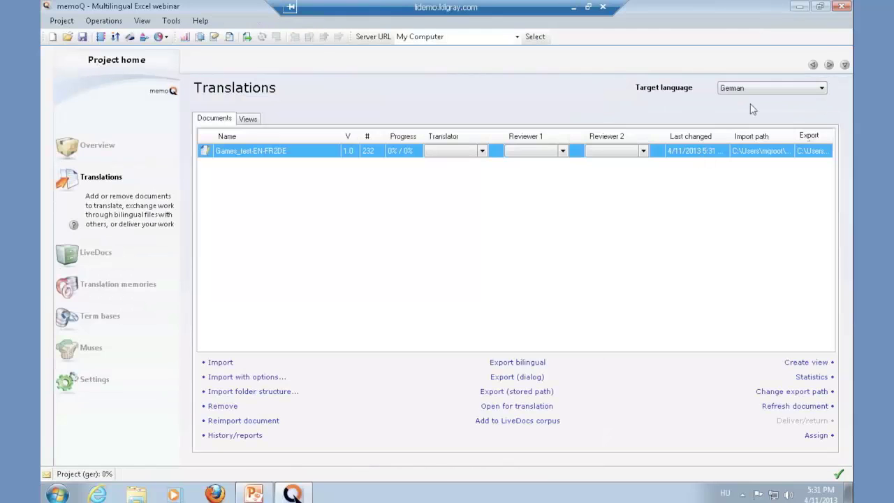
click(754, 89)
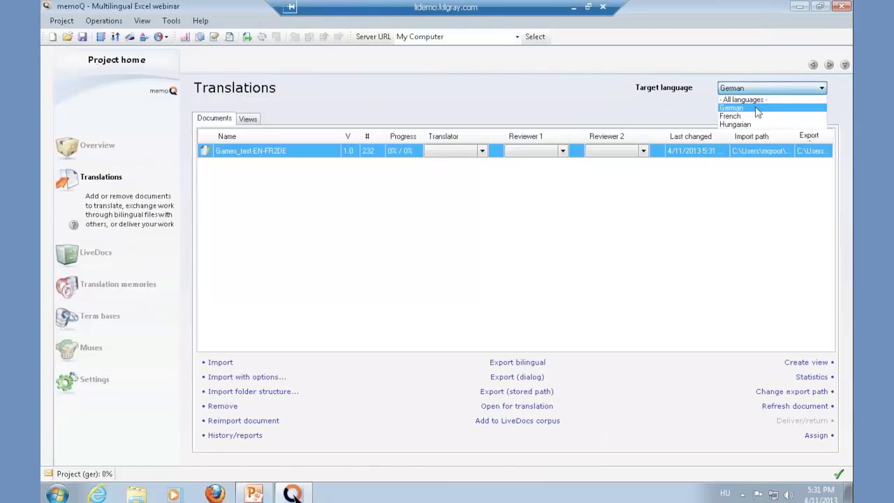
click(758, 116)
click(263, 158)
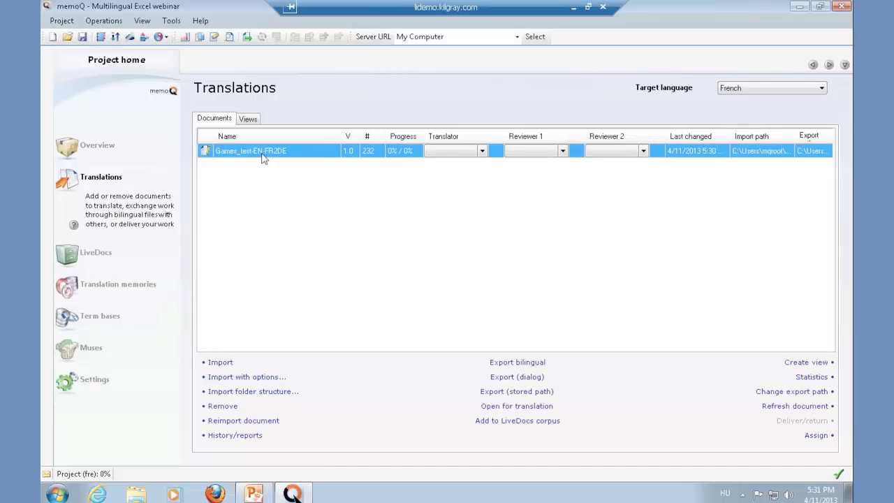
double_click(264, 157)
click(351, 140)
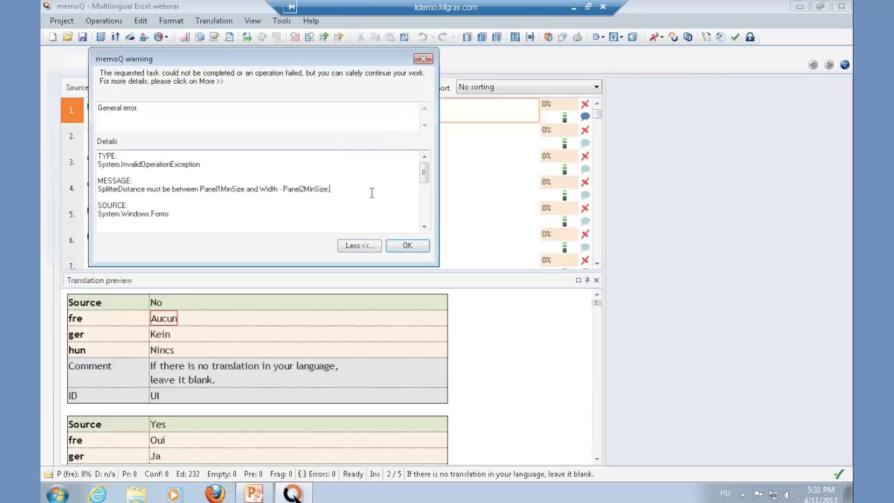
scroll(371, 192, down, 2)
scroll(372, 193, down, 3)
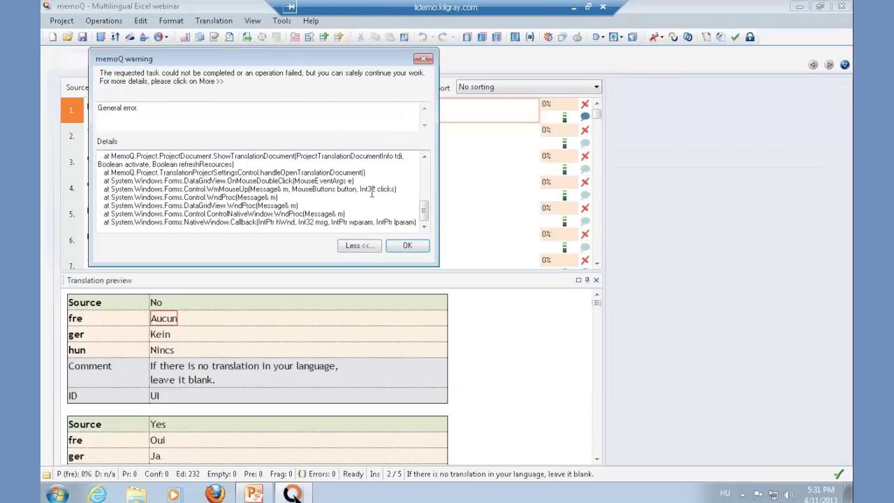
click(407, 245)
Step: Examine the French segments and their multilingual preview, continuing down to segment 17 with its %d placeholders
click(396, 213)
scroll(396, 213, down, 1)
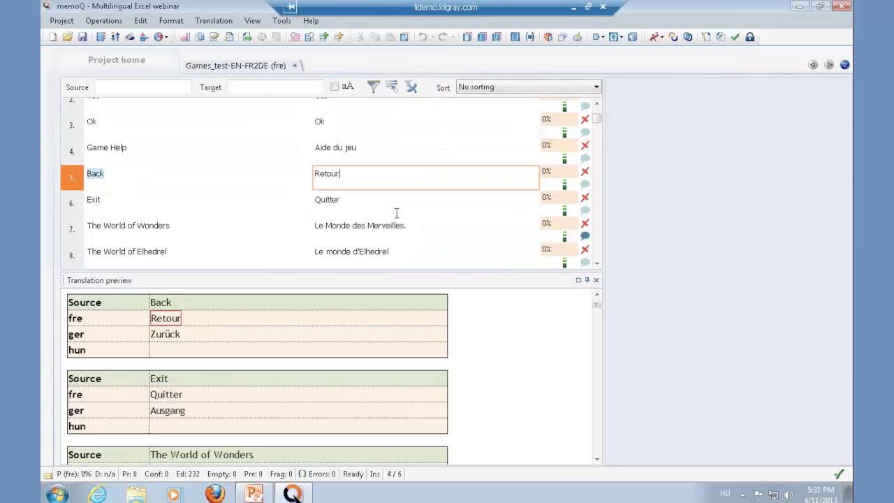
click(396, 213)
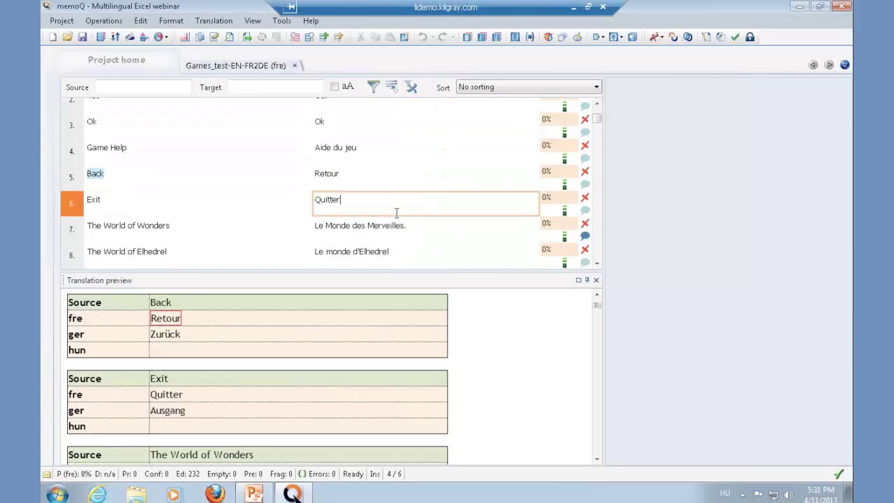
click(406, 247)
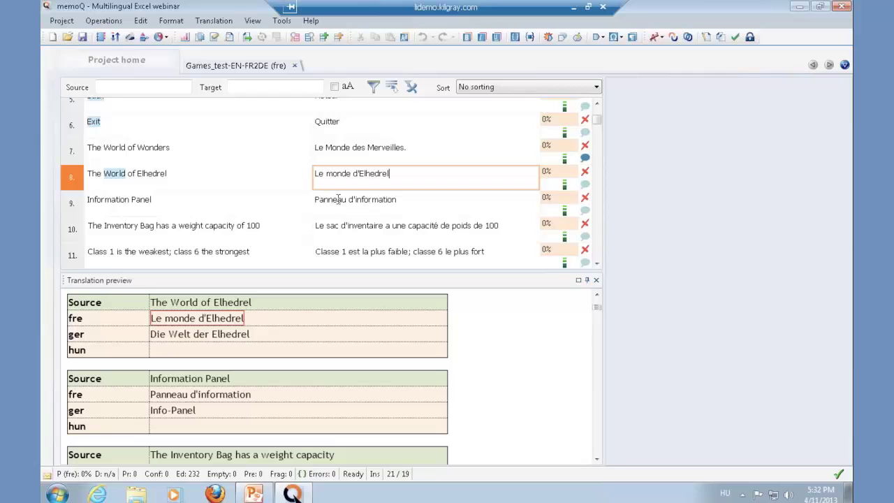
scroll(354, 206, down, 2)
scroll(354, 206, down, 6)
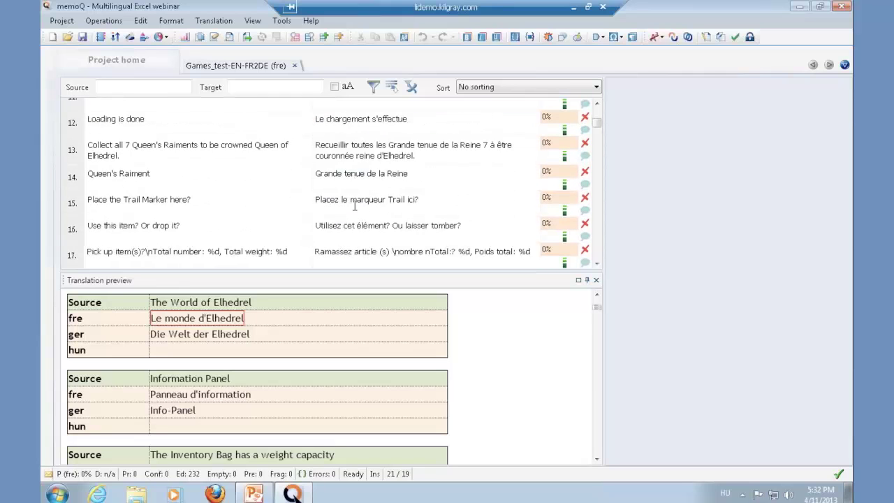
Step: Select the first %d placeholder in segment 17's source text and open the Regex Tagger for the French document
click(237, 175)
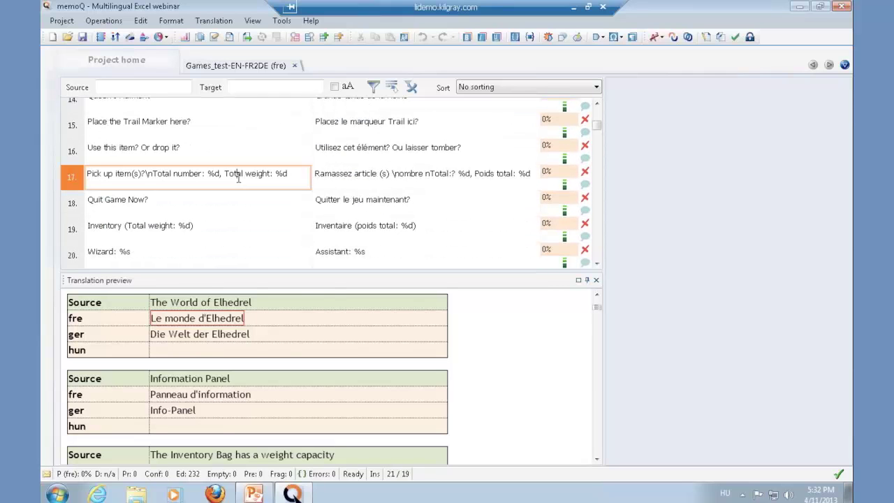
click(207, 175)
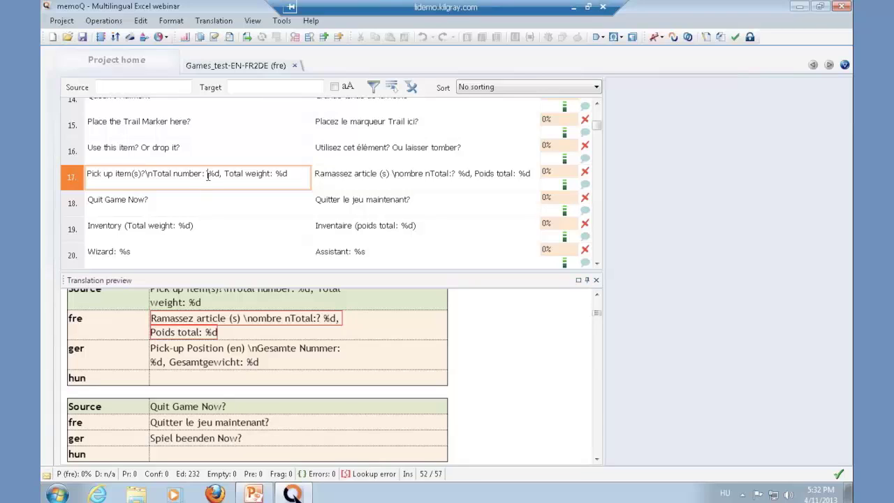
double_click(208, 176)
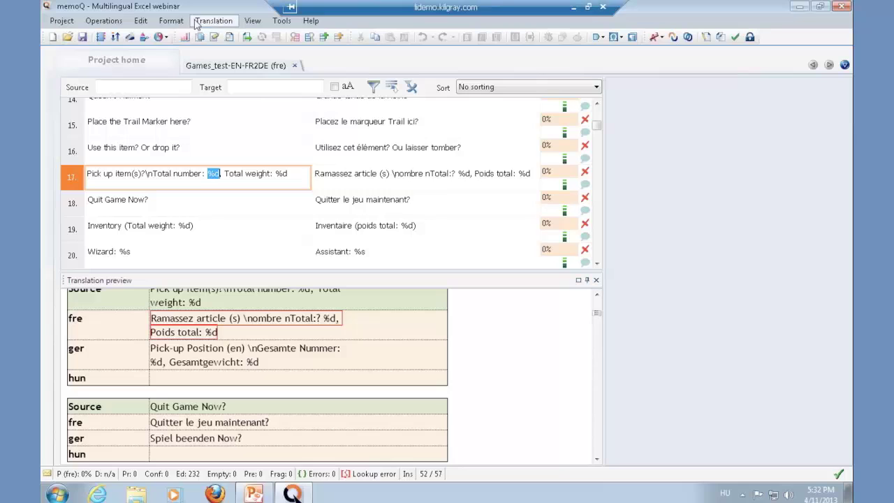
click(171, 20)
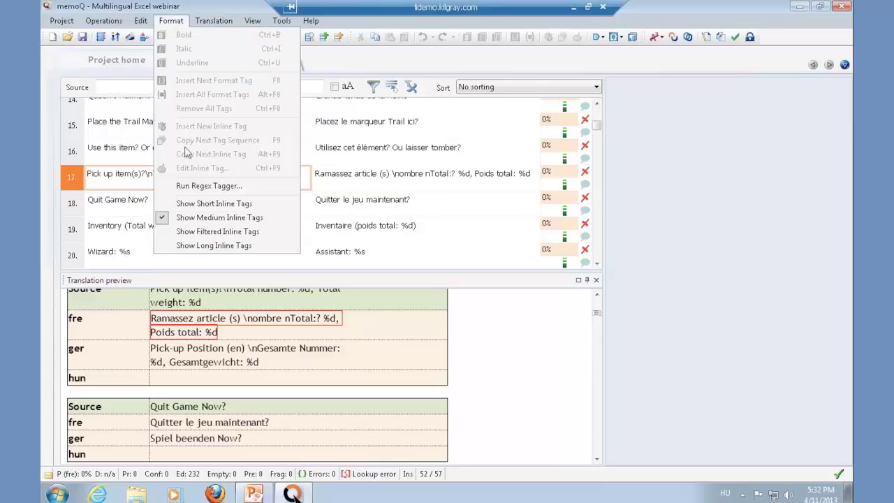
click(214, 187)
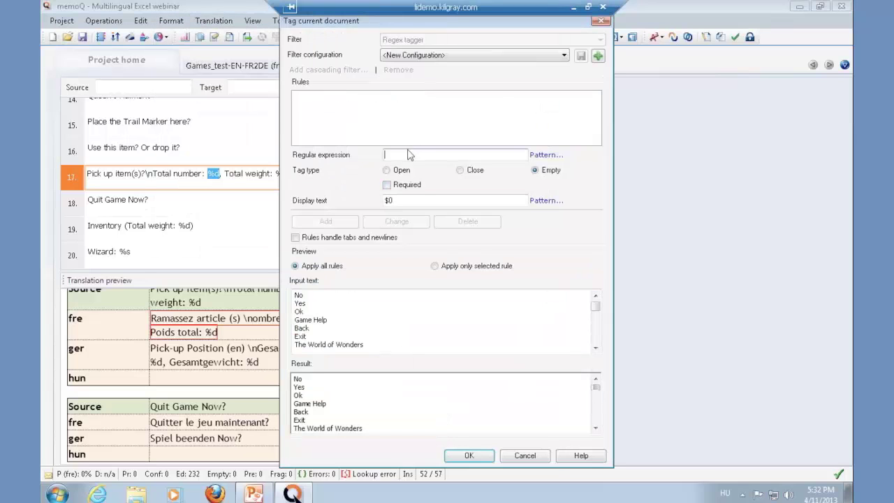
Step: Add an empty-tag rule for the regular expression %d and check its effect in the result preview
click(546, 155)
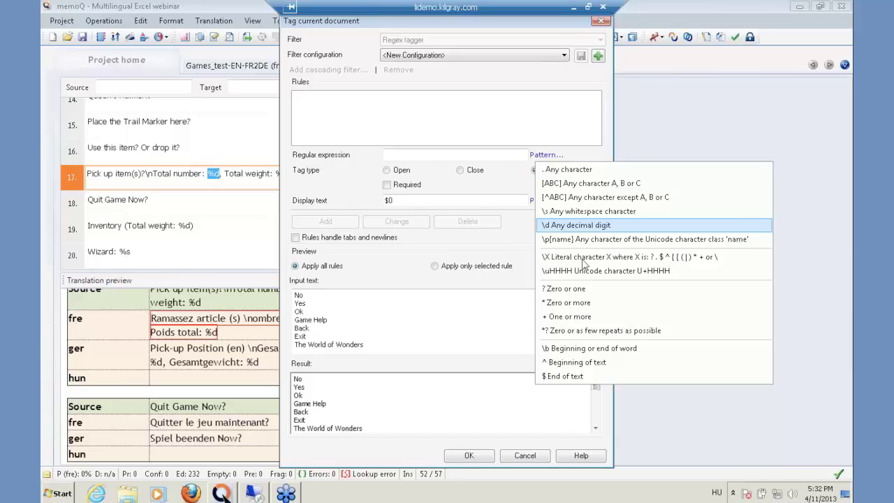
click(442, 155)
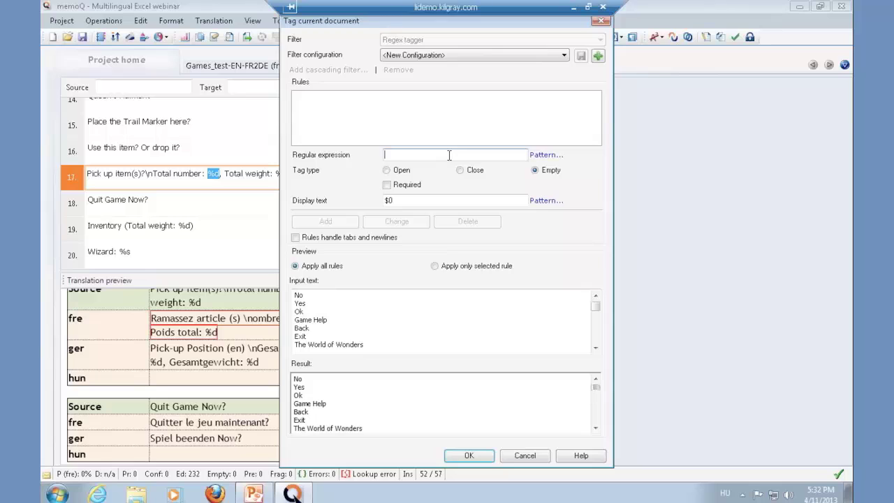
text(%d)
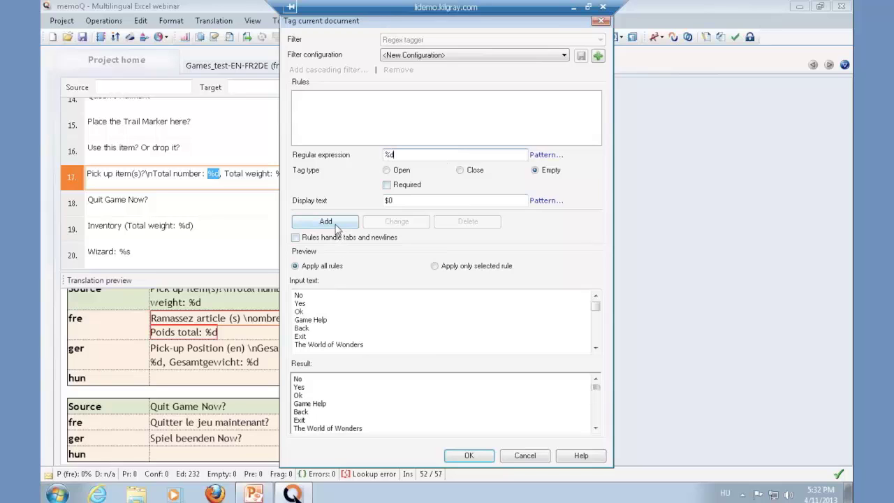
click(334, 225)
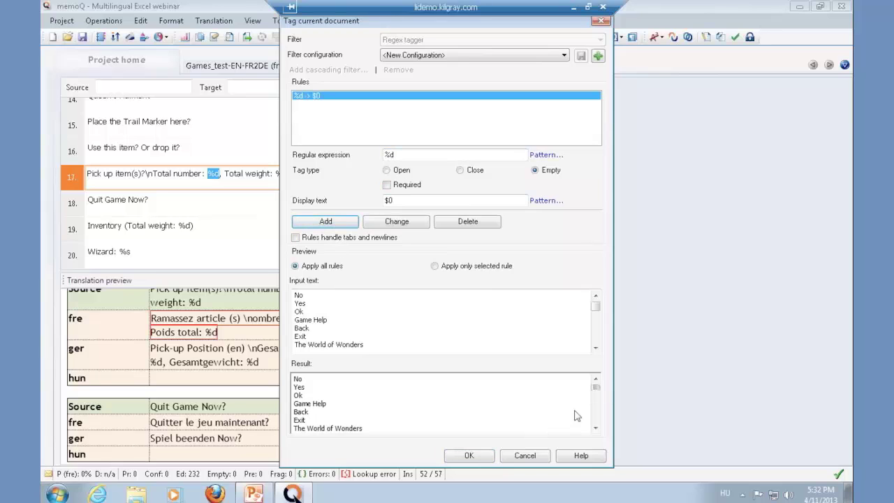
scroll(601, 412, down, 2)
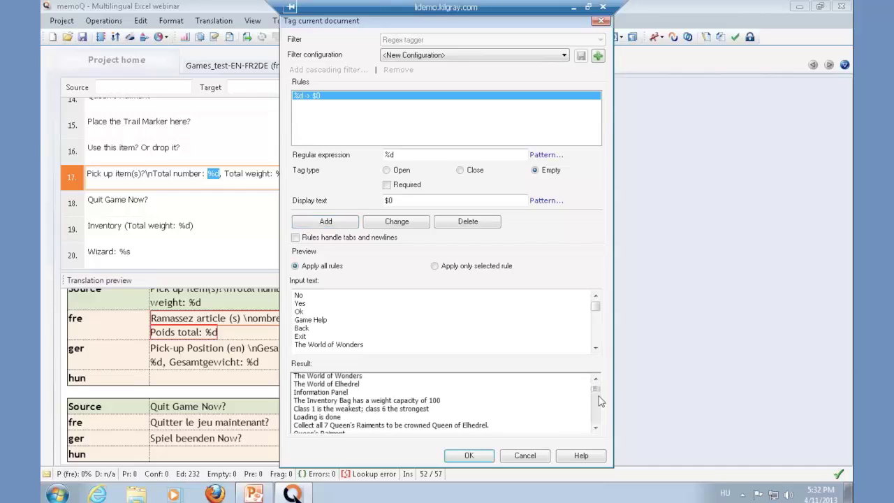
scroll(599, 411, down, 5)
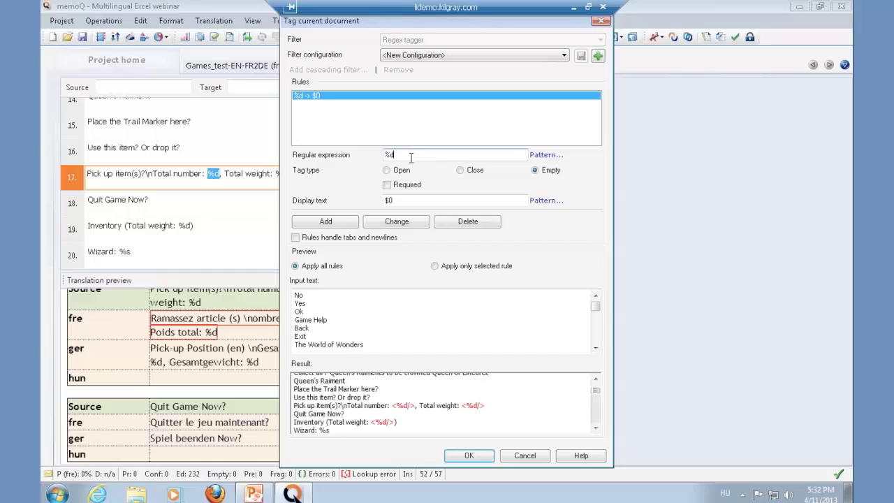
Step: Add a second empty-tag rule for the regular expression %s
key(BackSpace)
text(s)
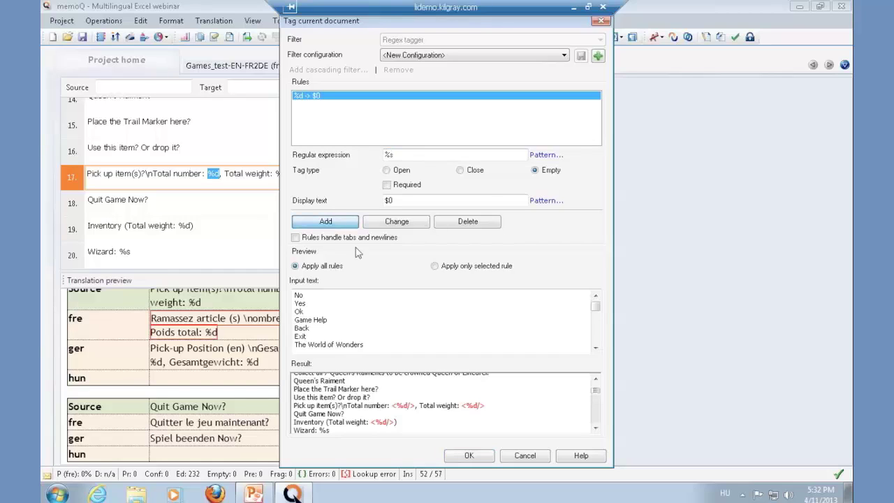
click(342, 228)
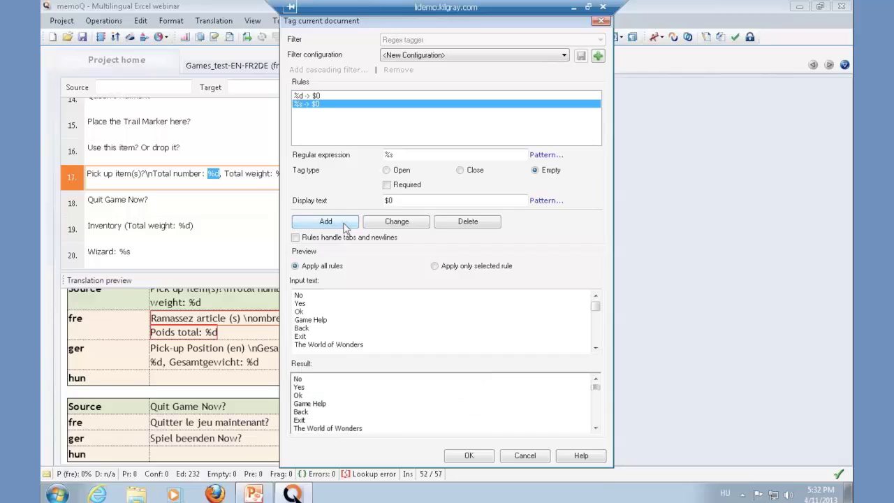
Step: Add an empty-tag rule with the regular expression \\n to match the literal \n line-break code
click(400, 155)
key(BackSpace)
key(BackSpace)
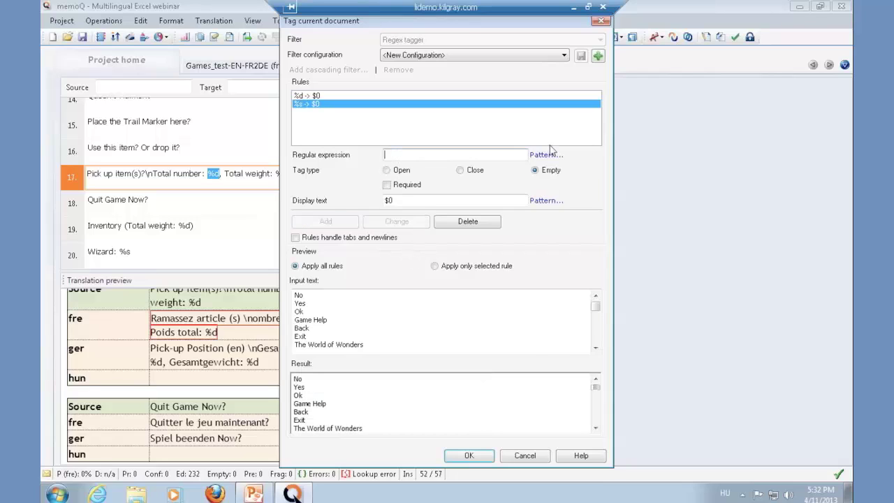
click(545, 155)
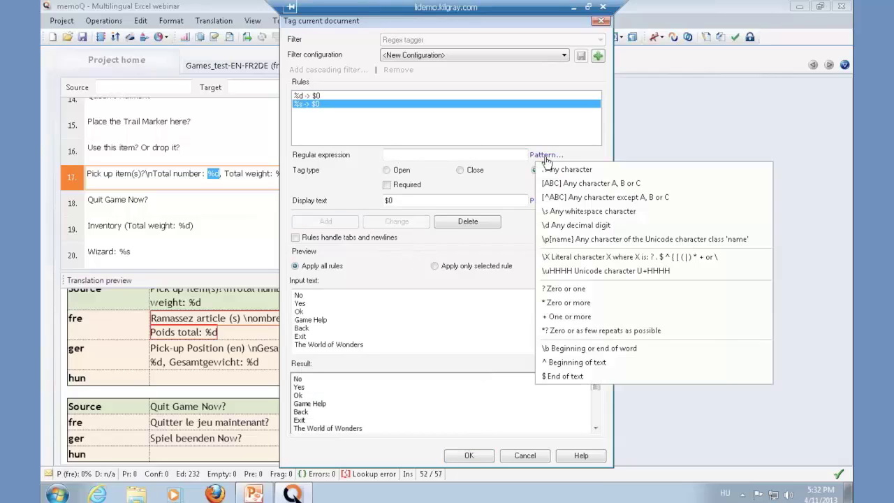
click(577, 259)
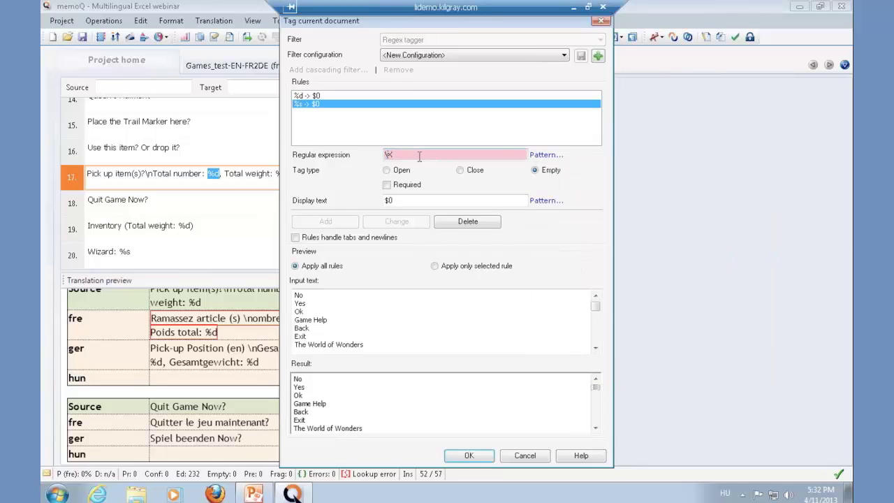
text(\)
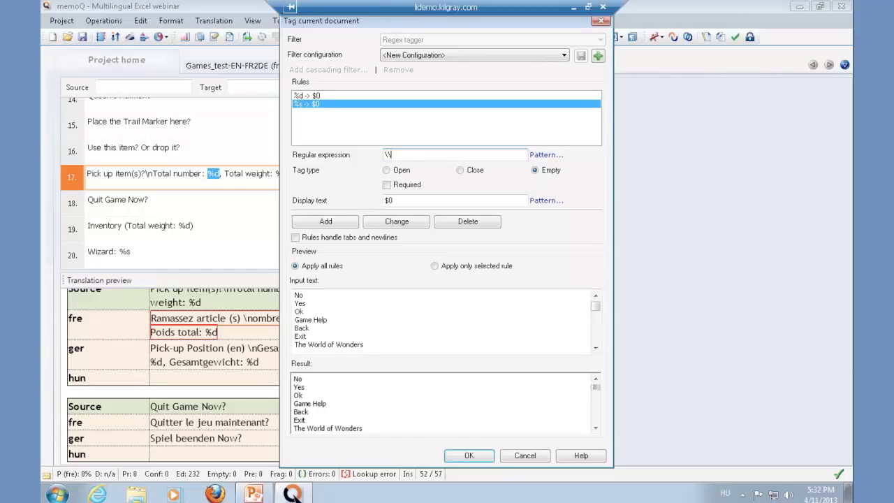
text(n)
click(322, 224)
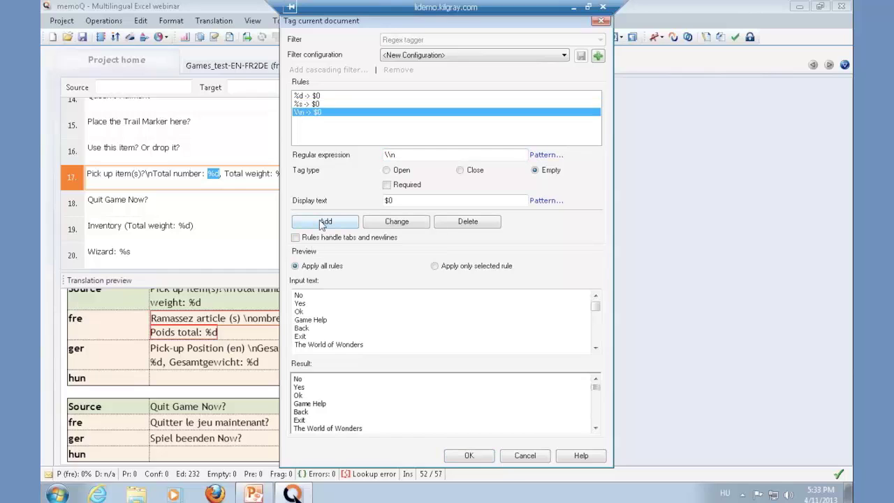
Step: Examine the result preview through the document's segments for tagged placeholders and codes the rules still miss
click(597, 420)
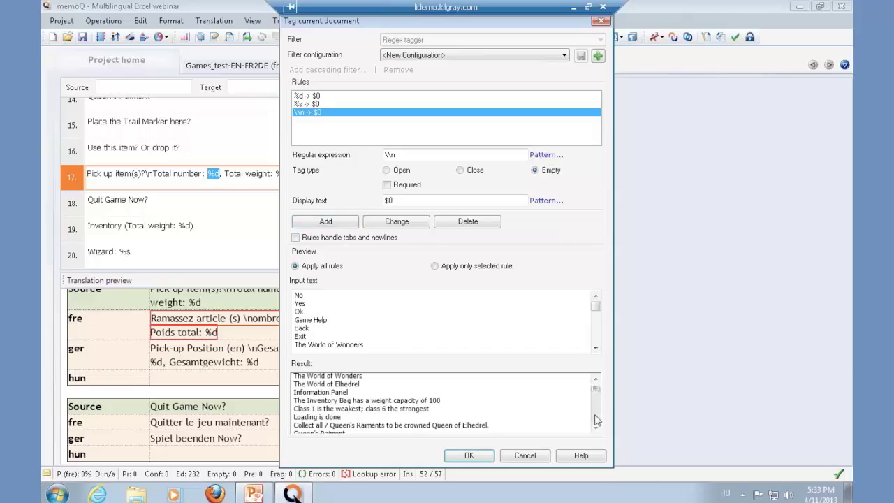
click(597, 420)
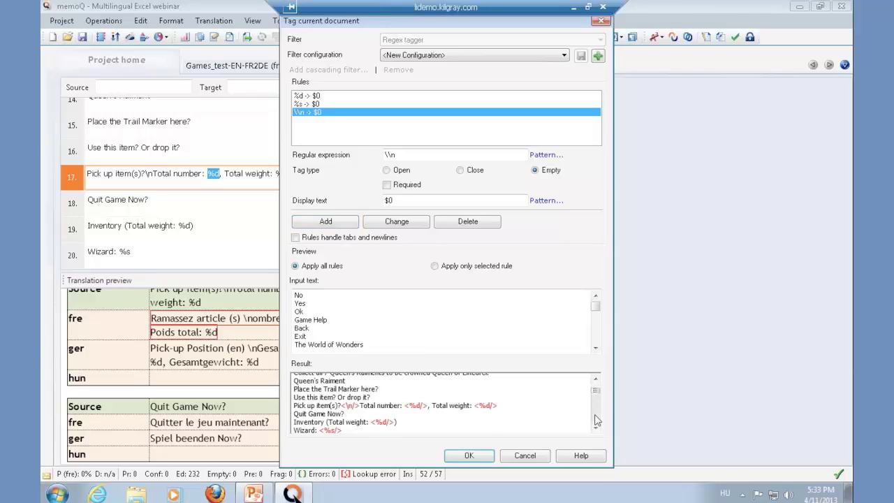
click(597, 420)
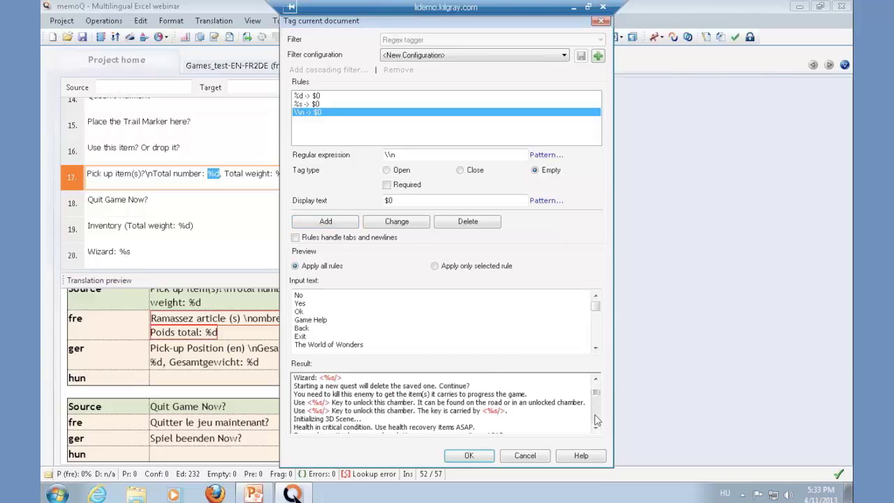
click(597, 420)
click(597, 420)
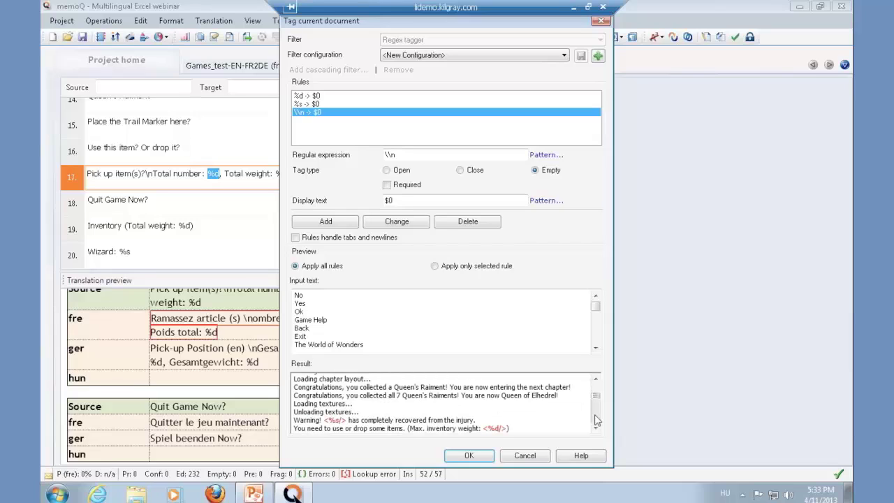
click(598, 420)
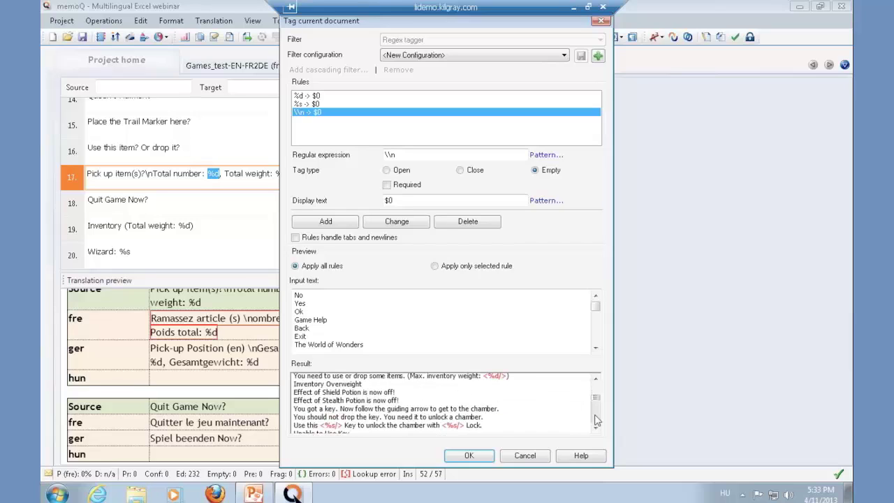
click(597, 420)
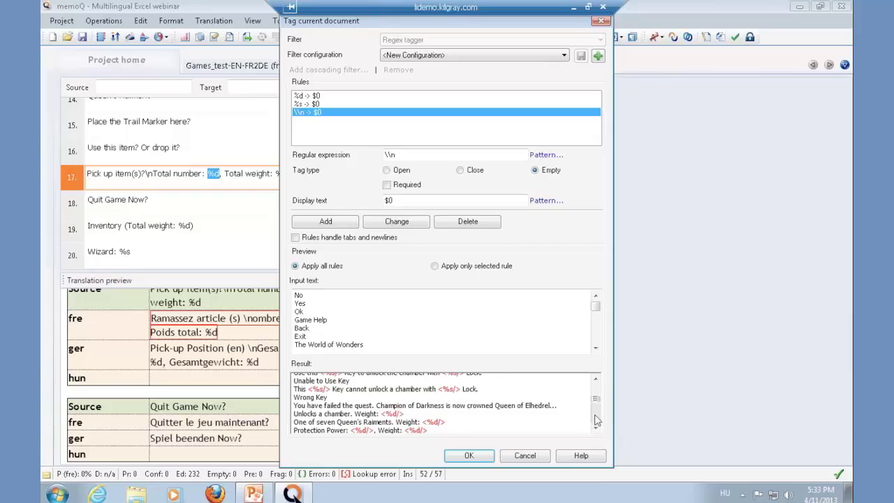
click(597, 420)
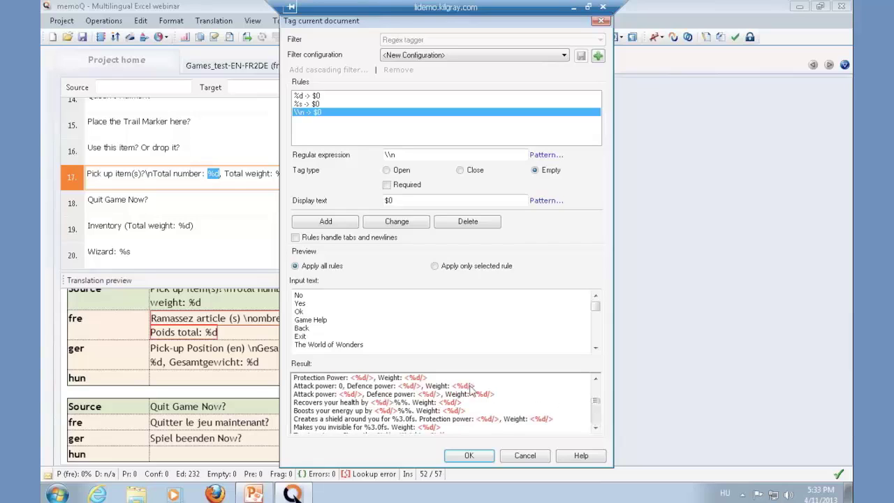
Step: Add an empty-tag rule for the regular expression %%
click(405, 156)
key(BackSpace)
key(BackSpace)
text(%%)
click(325, 220)
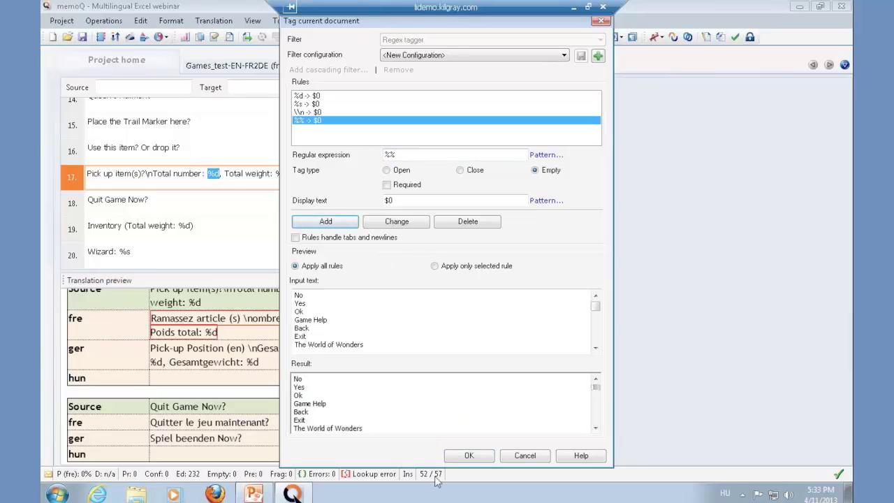
click(599, 56)
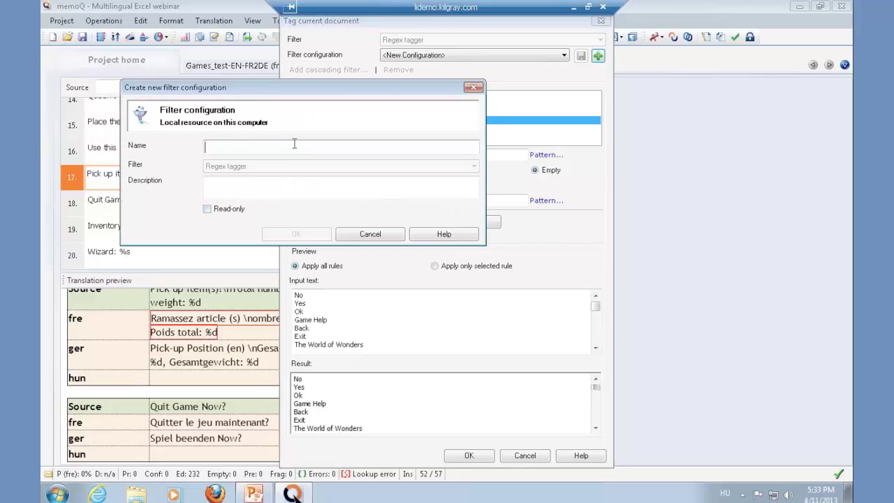
click(474, 88)
click(376, 104)
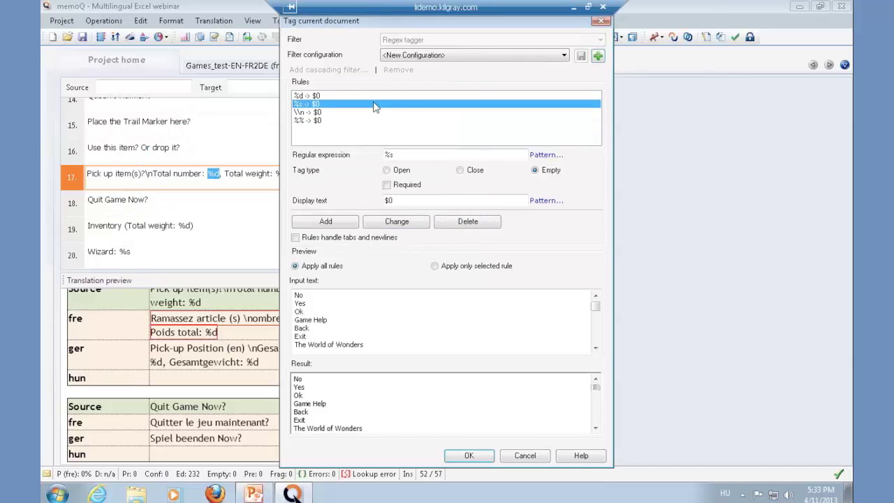
click(433, 57)
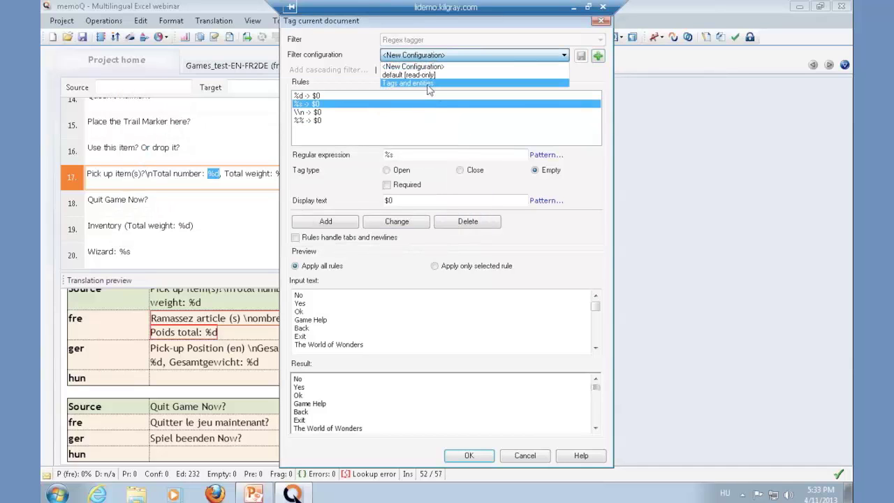
click(440, 116)
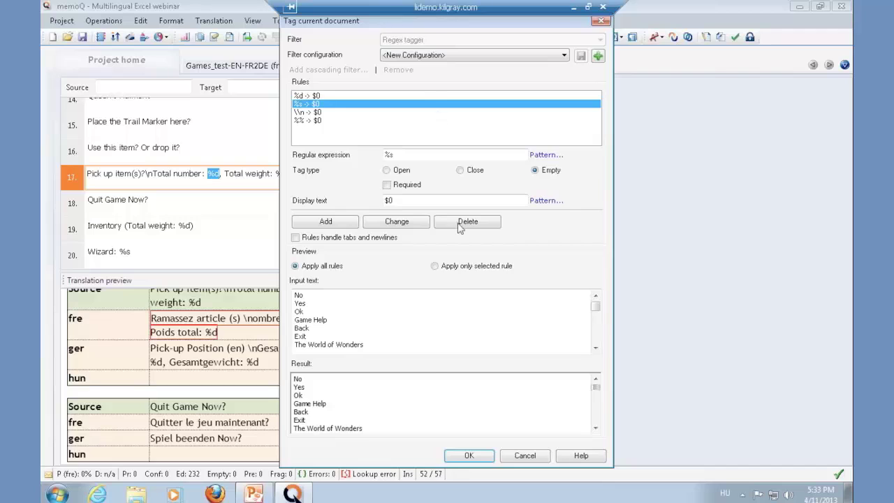
Step: Run the tagger with the %d, %s, \\n and %% rules and review the inline tags from segment 17 onward
click(469, 456)
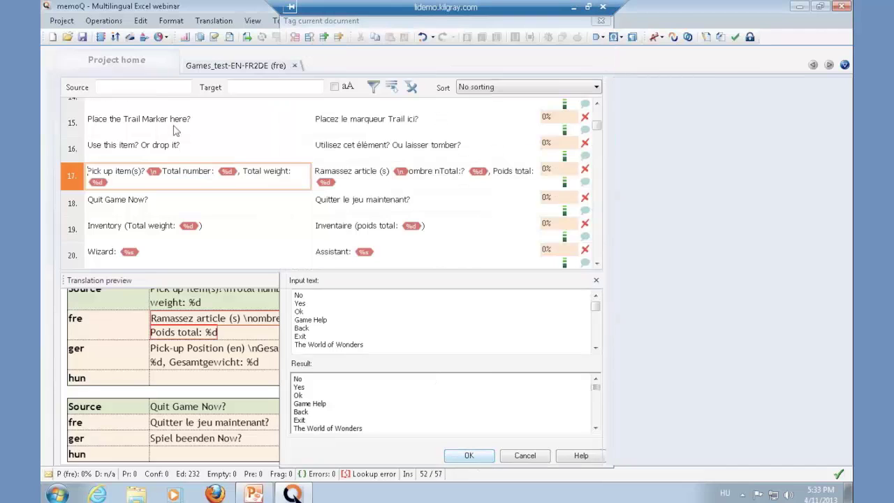
click(292, 159)
click(291, 175)
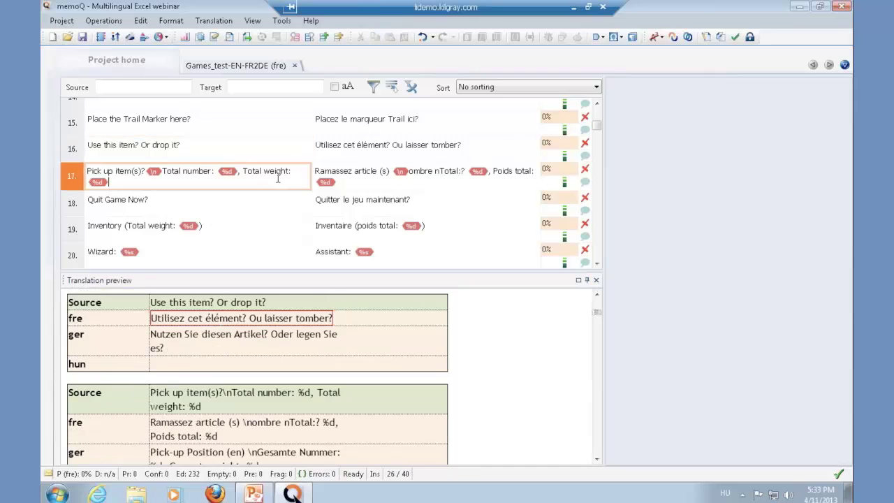
click(413, 186)
scroll(412, 185, down, 3)
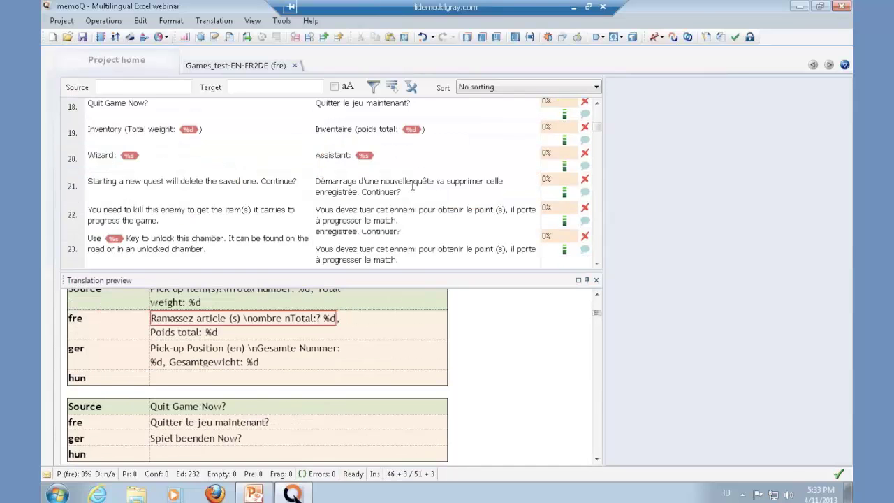
Step: Leave the French document, restart memoQ and reopen the project with the French Games_test-EN-FR2DE document
click(151, 72)
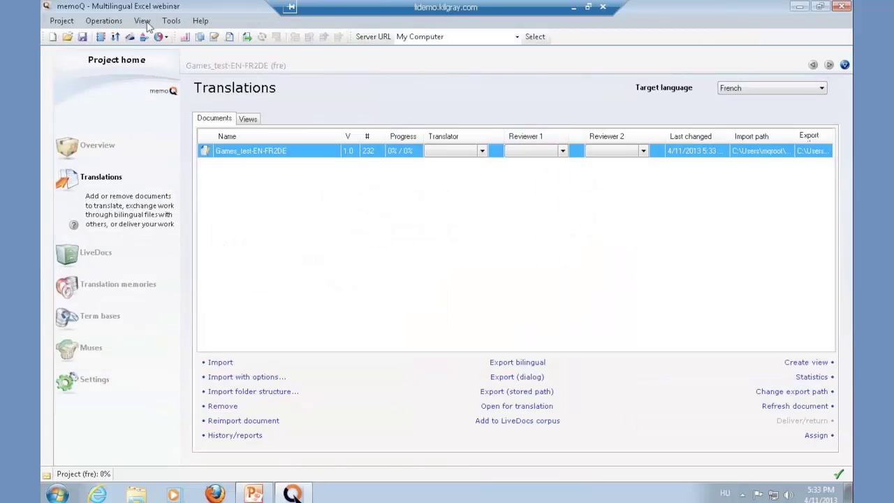
click(142, 21)
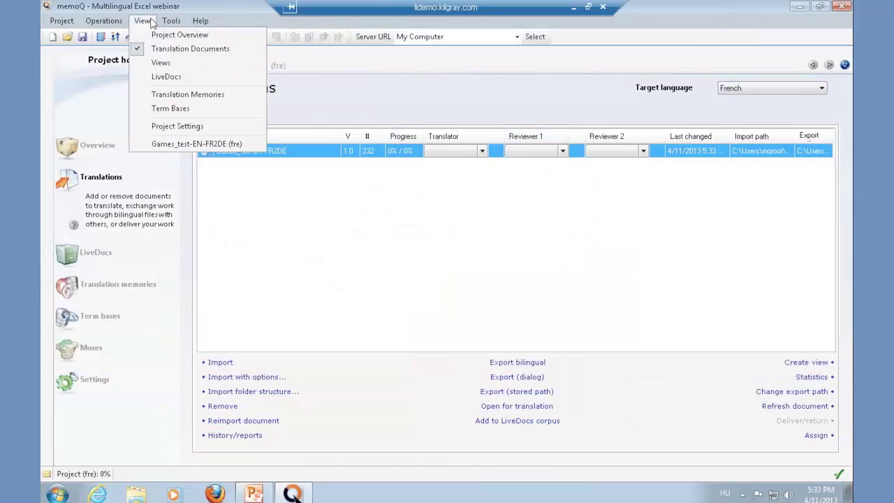
mouse_move(171, 21)
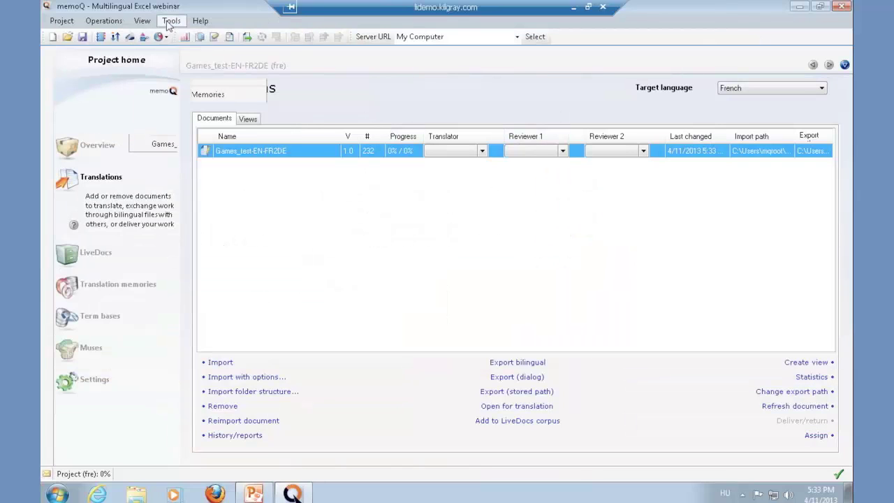
click(819, 7)
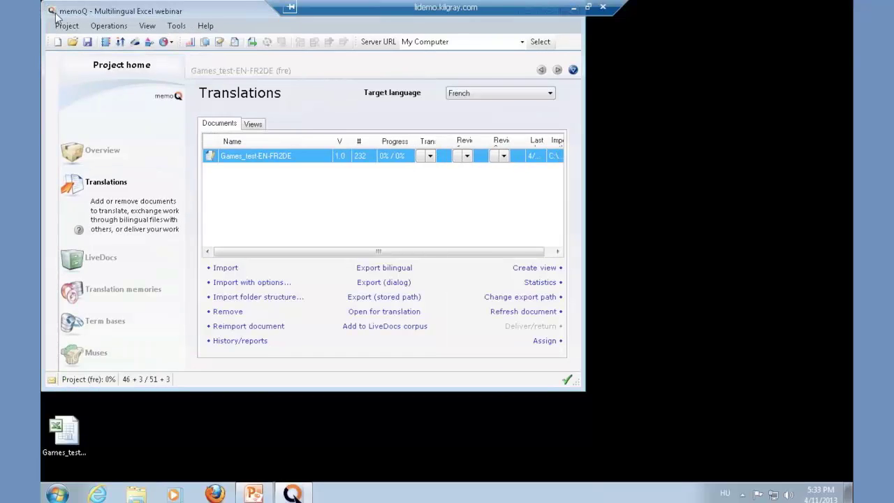
key(alt+F4)
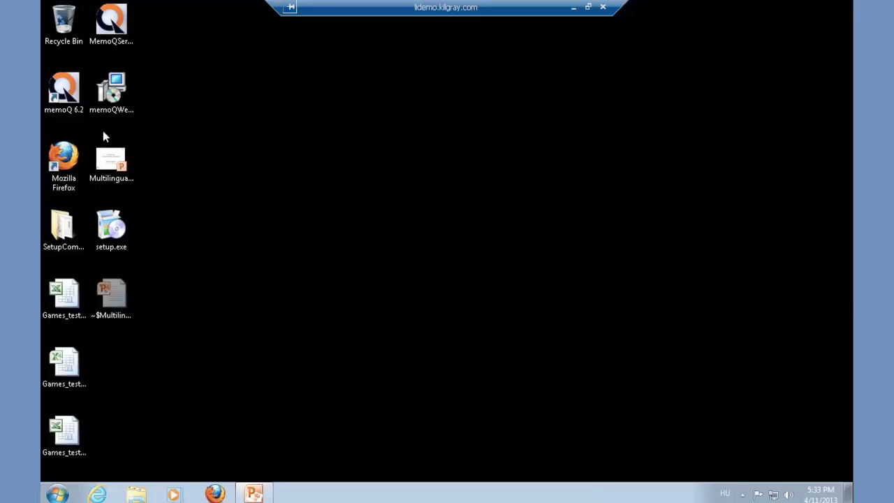
double_click(64, 89)
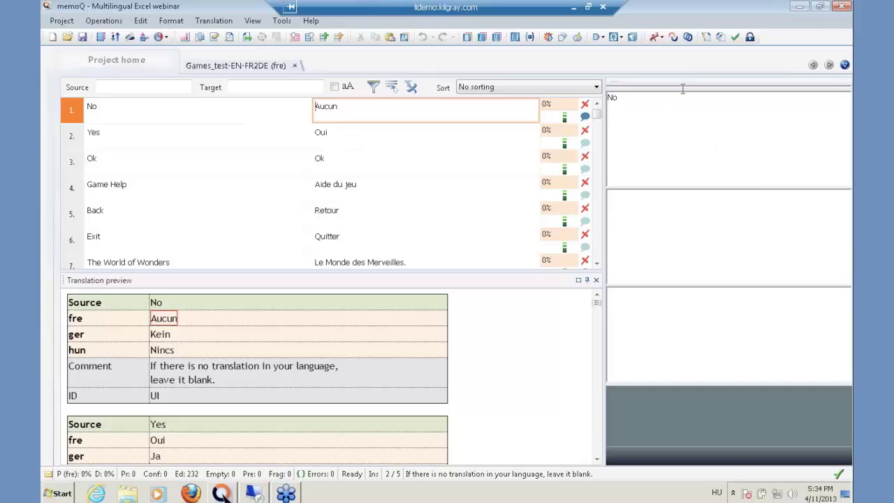
Step: Bring back the Translation results pane and check the term suggestions for the French segments Back, Exit and Yes
click(252, 20)
click(286, 145)
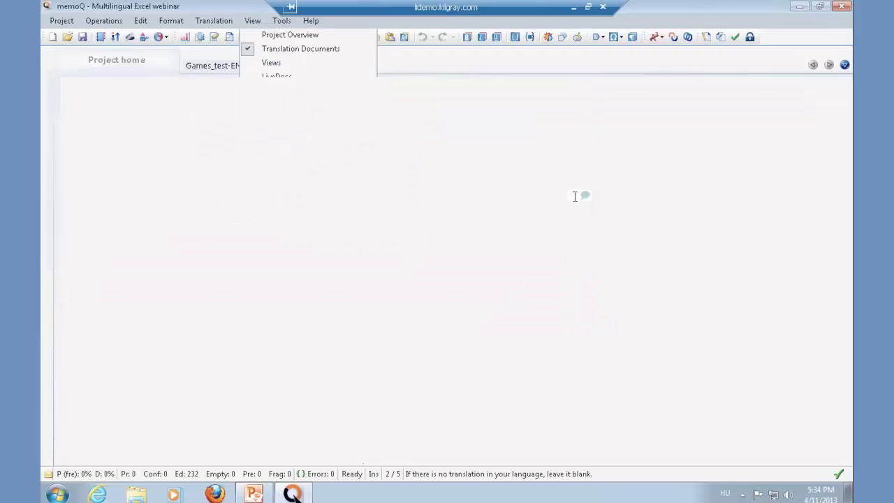
key(Down)
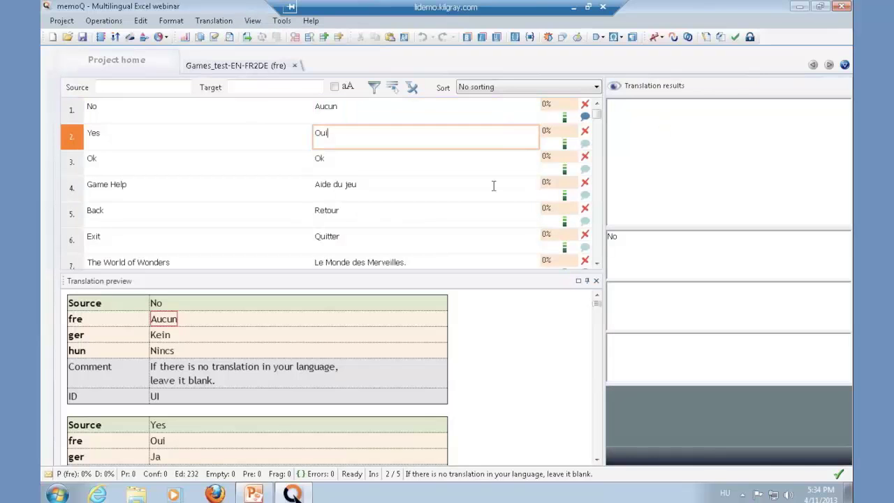
click(419, 213)
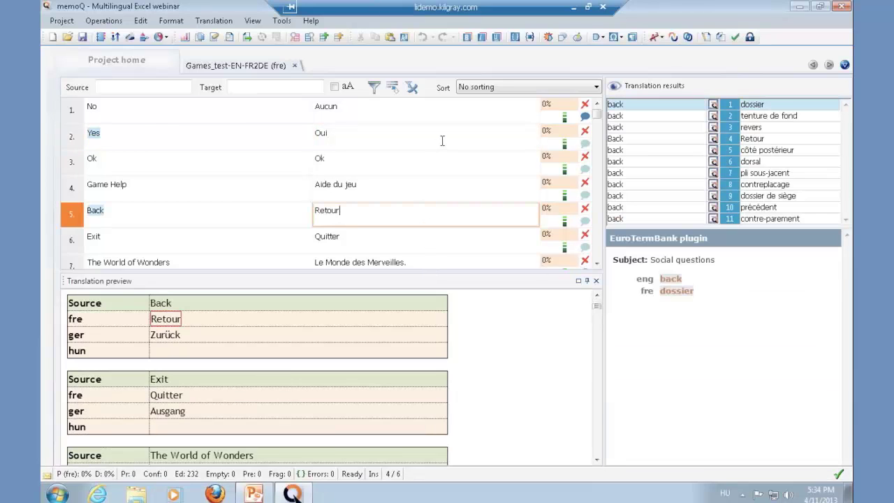
key(Down)
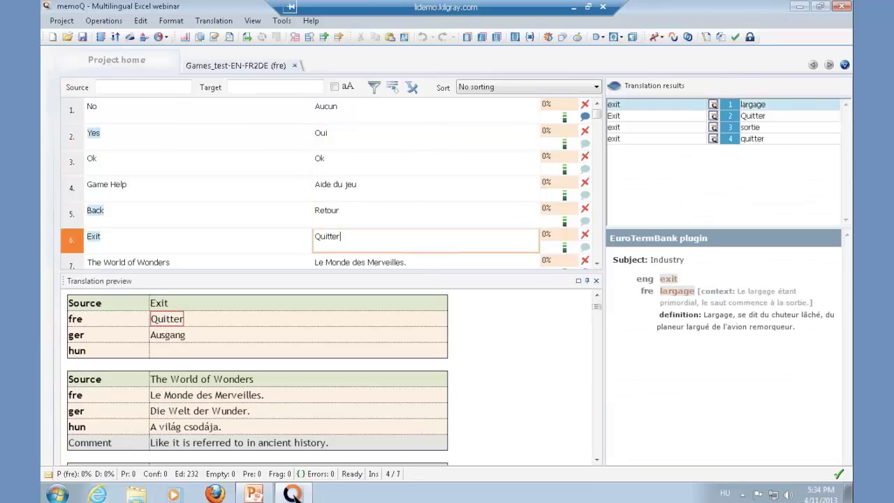
click(380, 141)
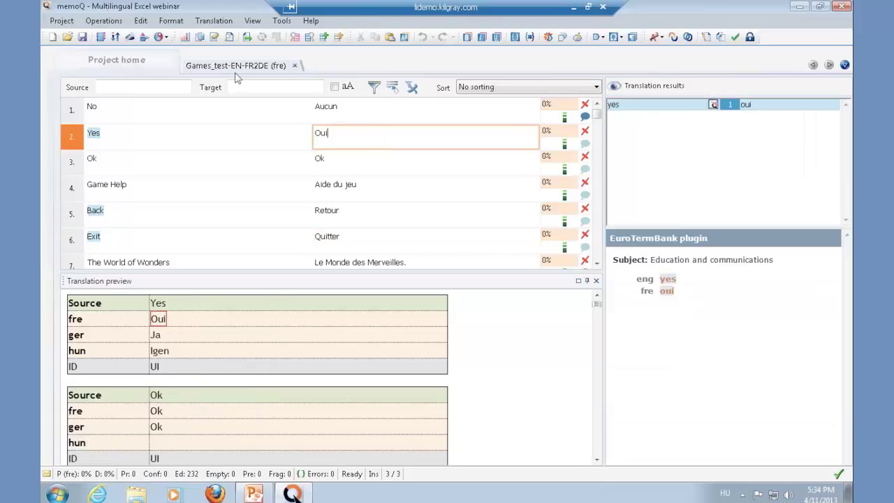
Step: Close the French document, switch the target language to Hungarian and open the Hungarian Games_test-EN-FR2DE document
click(295, 66)
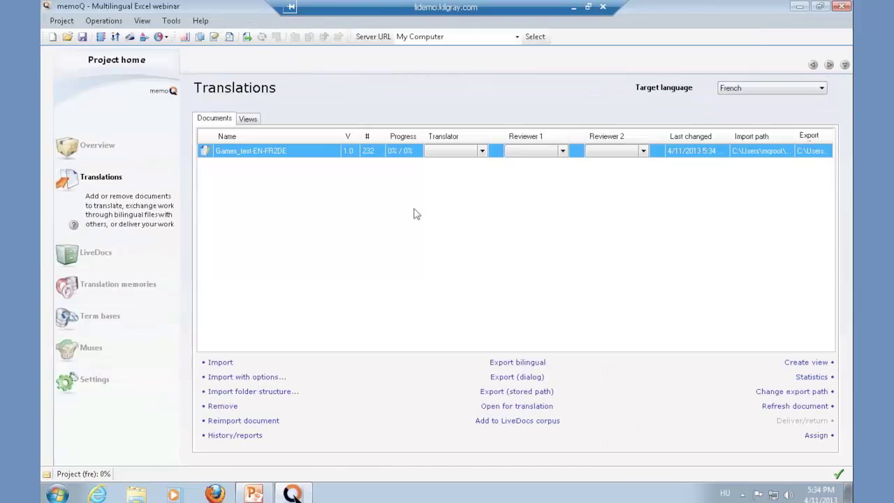
click(751, 91)
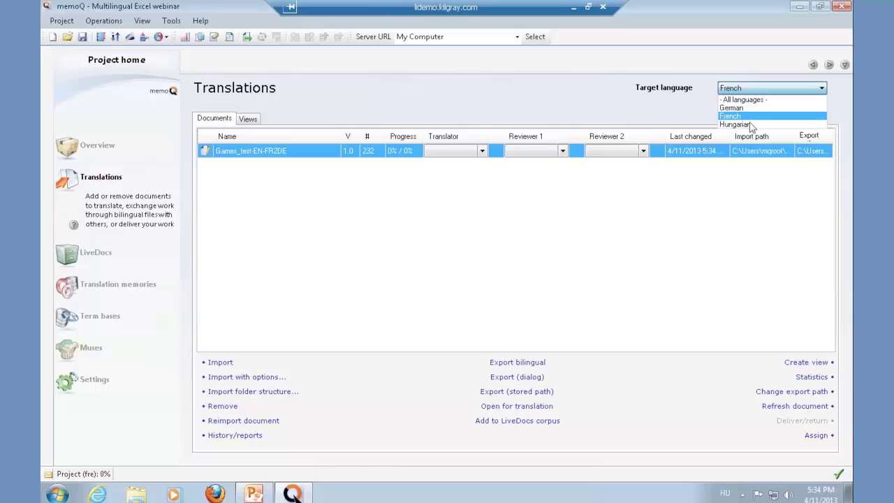
click(751, 125)
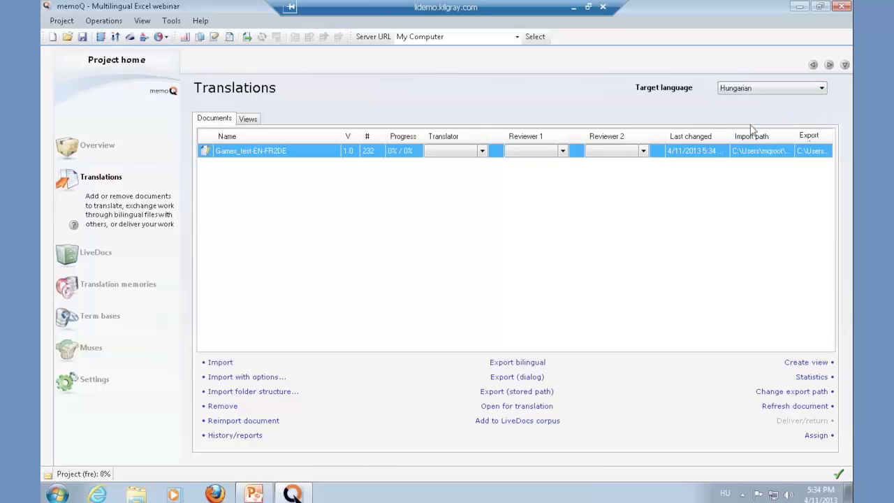
double_click(363, 154)
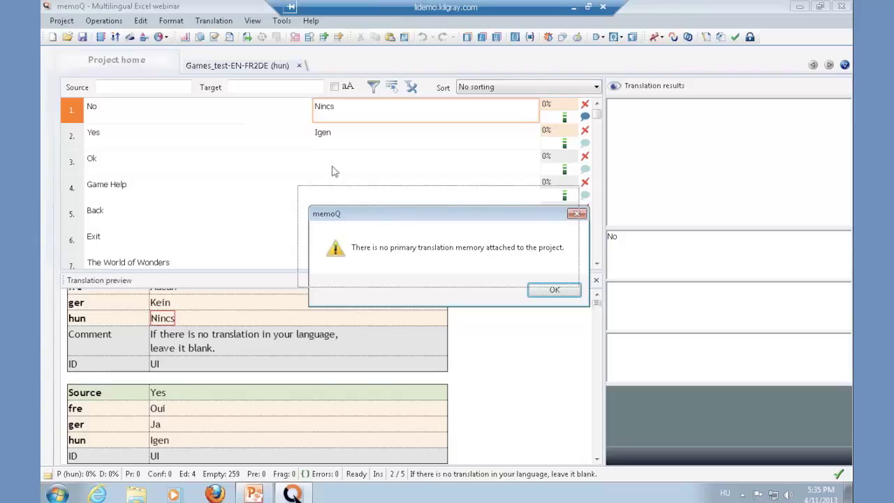
key(Return)
Step: Create an English–Hungarian translation memory named "Webinar MuLi Excel" for the project
click(117, 60)
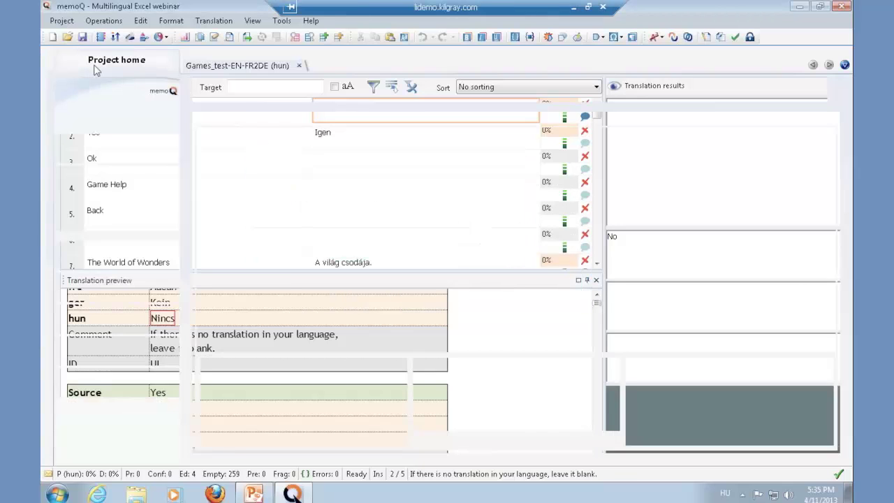
click(107, 299)
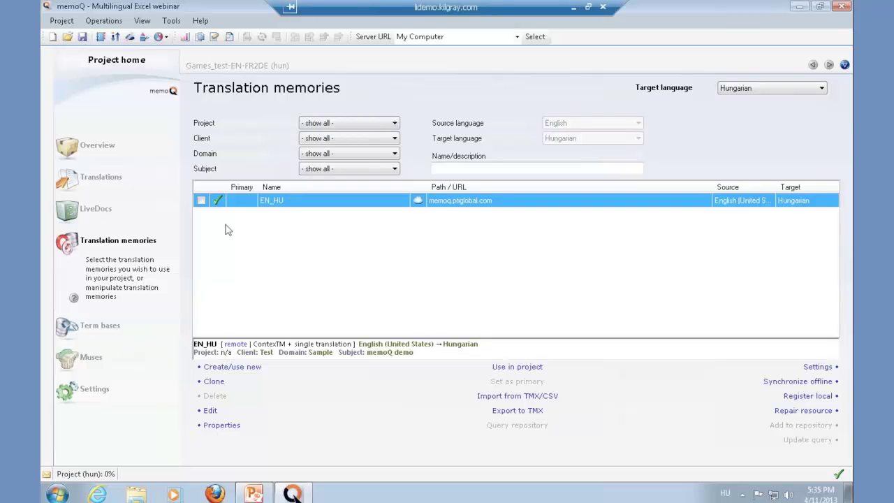
click(234, 370)
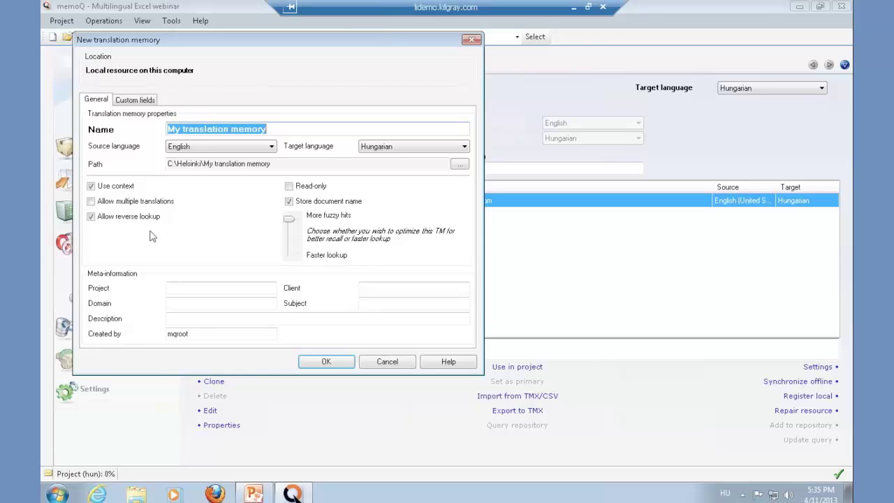
text(Web)
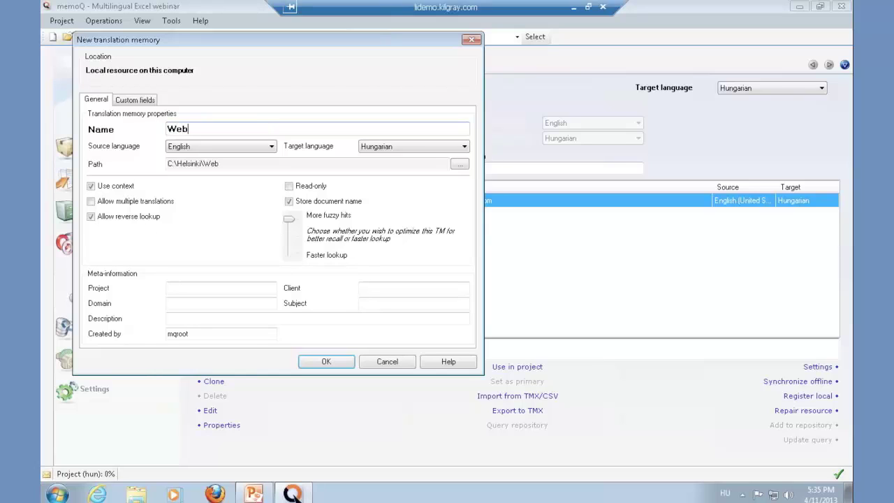
text(inar MuLi Excel)
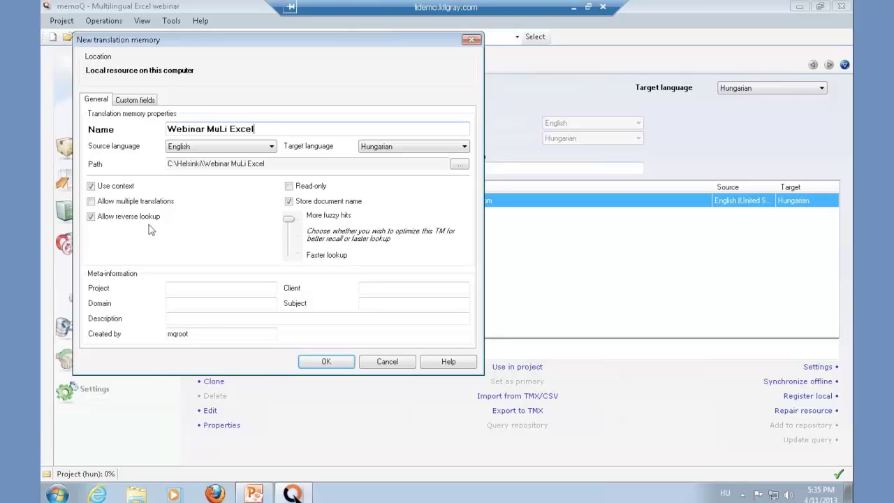
key(Return)
Step: Return to the Hungarian document, confirm segments 1 and 2, and translate and confirm segment 3 as "Oké"
click(100, 177)
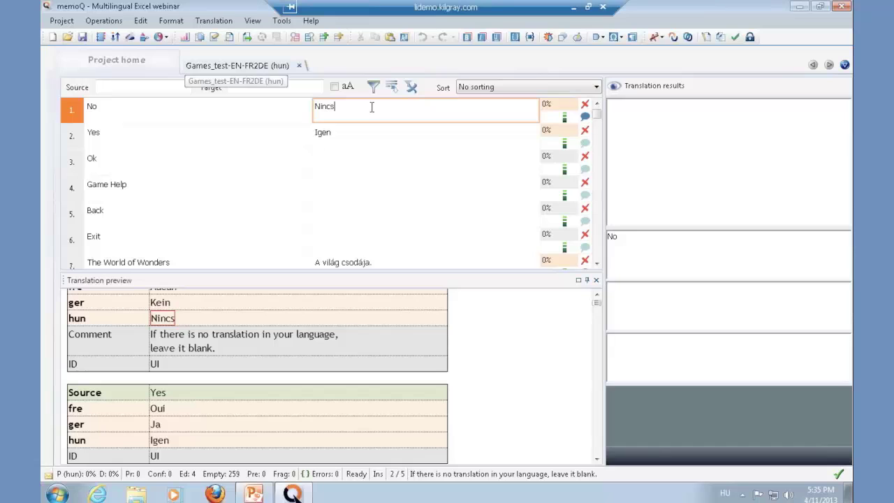
key(ctrl+Return)
key(ctrl+Return)
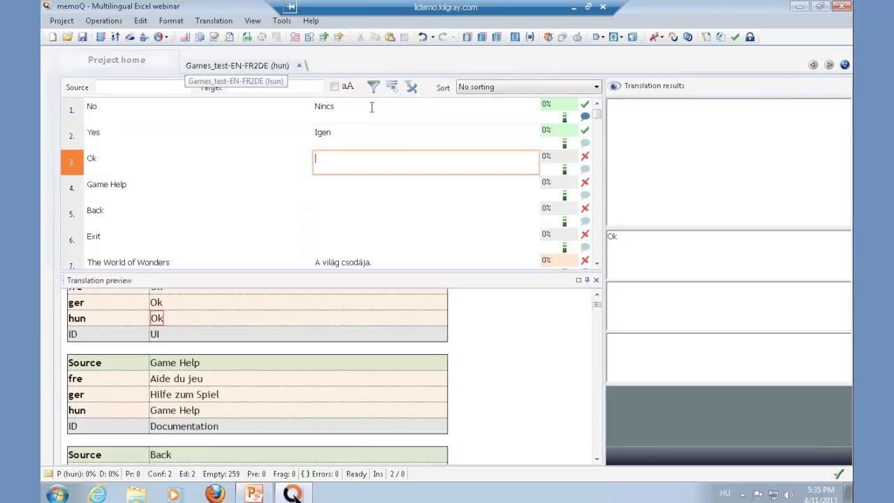
text(OK)
key(ctrl+Return)
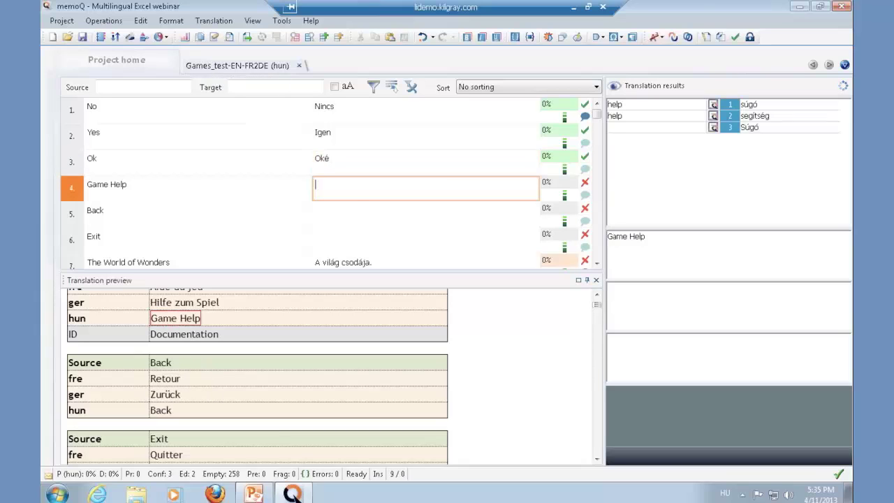
Step: Translate segment 4 as "Játék súgója" and segment 5 as "Vissza" using the predictive suggestions, confirming both
text(Játék sú)
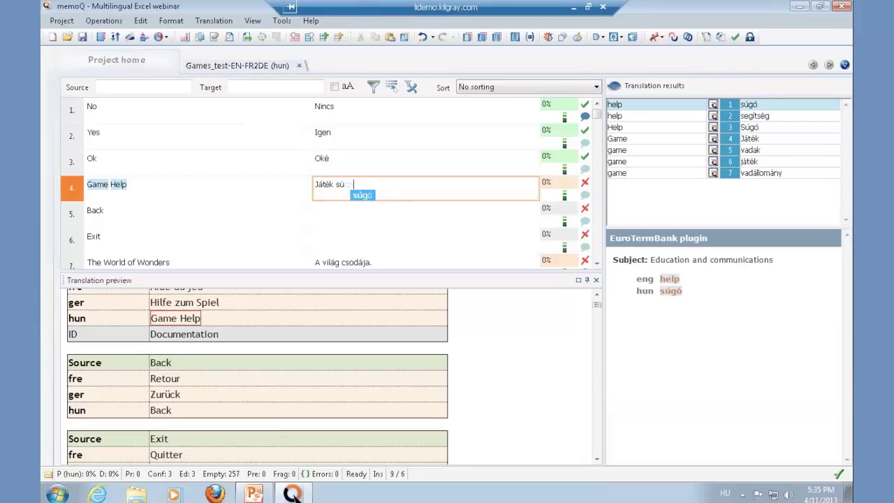
key(Return)
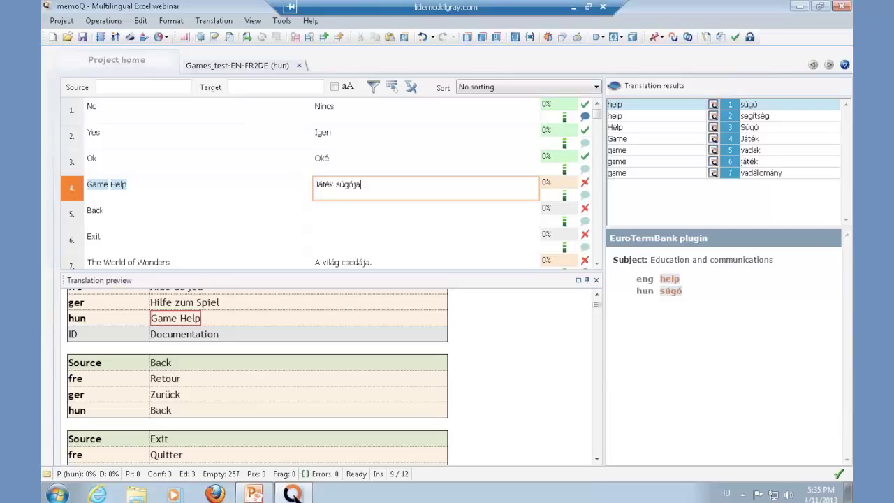
key(ctrl+Return)
text(Vi)
key(Return)
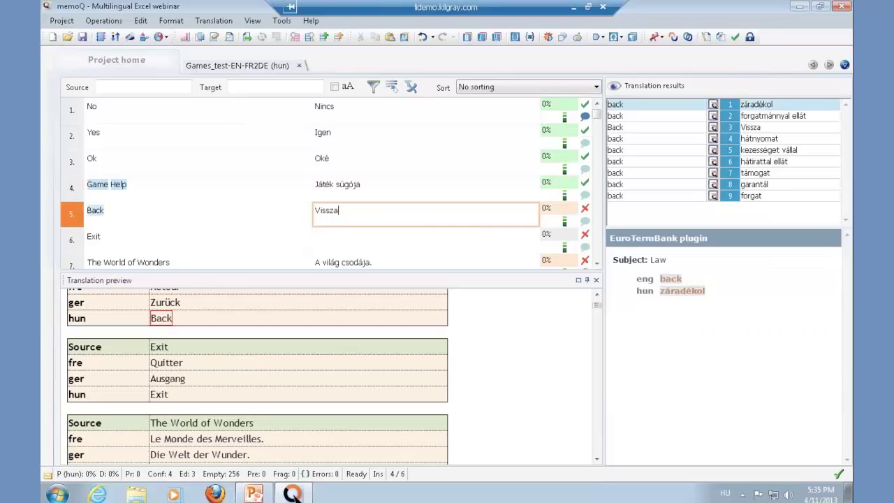
key(ctrl+Return)
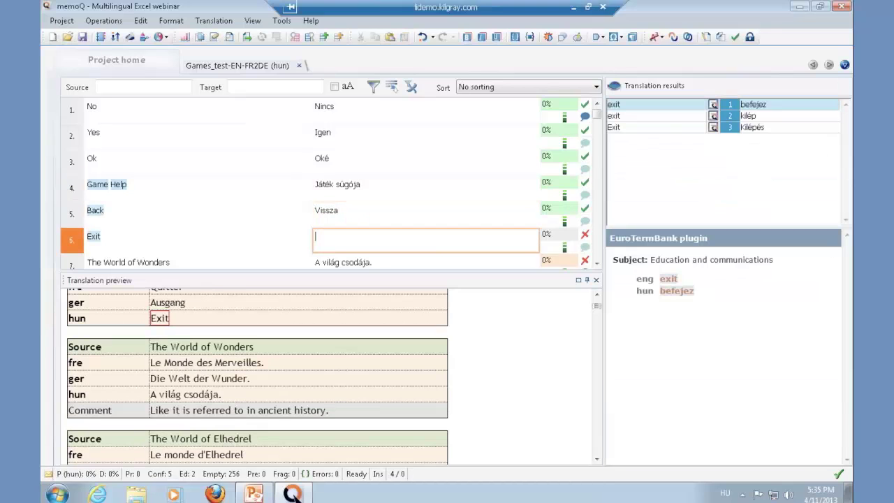
Step: Translate segment 6, Exit, as "Kilépés" and confirm it
text(Kil)
key(Return)
key(ctrl+Return)
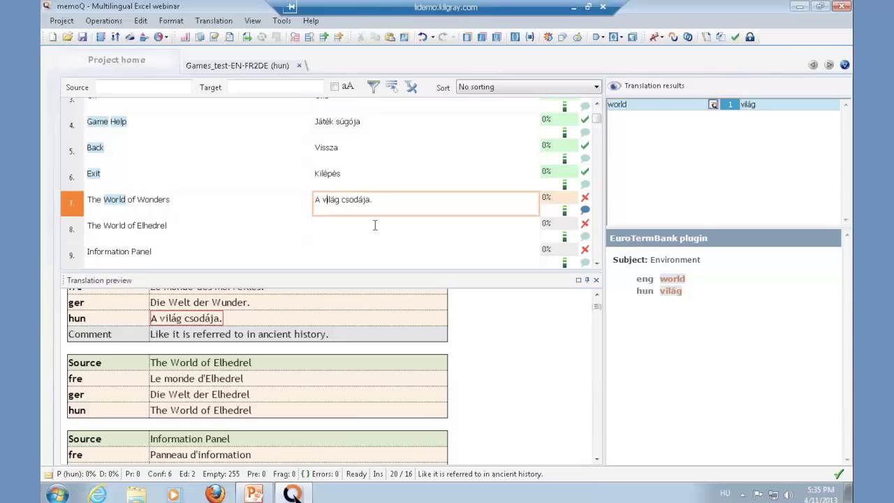
Step: Capitalize the nouns in segment 7 to read "A Világ Csodája." and confirm the segment
key(shift+F3)
click(344, 200)
key(shift+F3)
key(ctrl+Return)
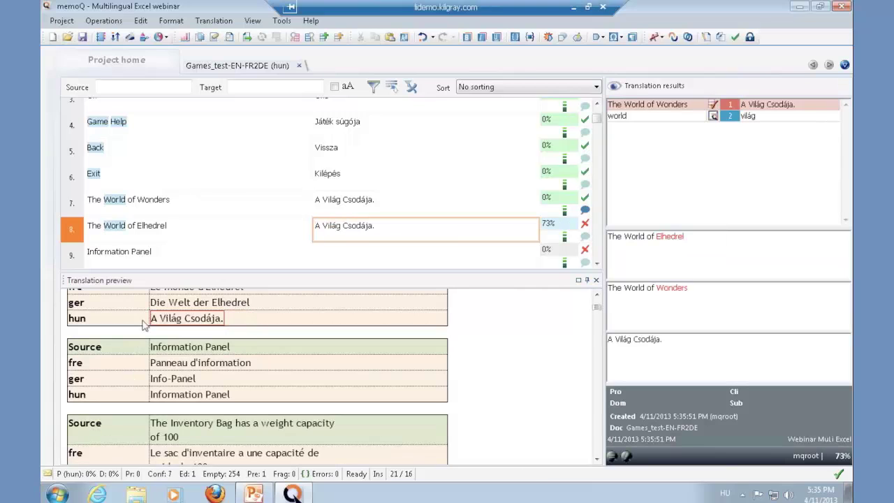
Step: Review the Hungarian entries in the translation preview, jump from Oké to its segment, and go to segment 5
scroll(171, 300, up, 10)
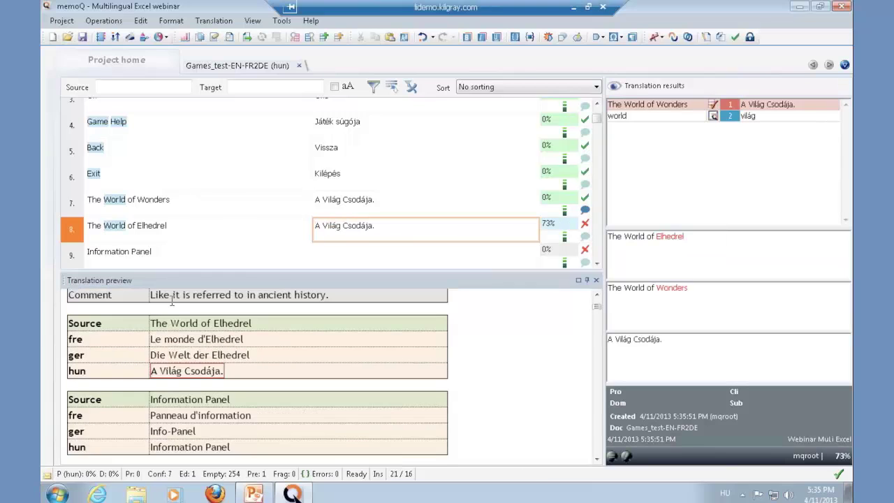
scroll(172, 301, up, 2)
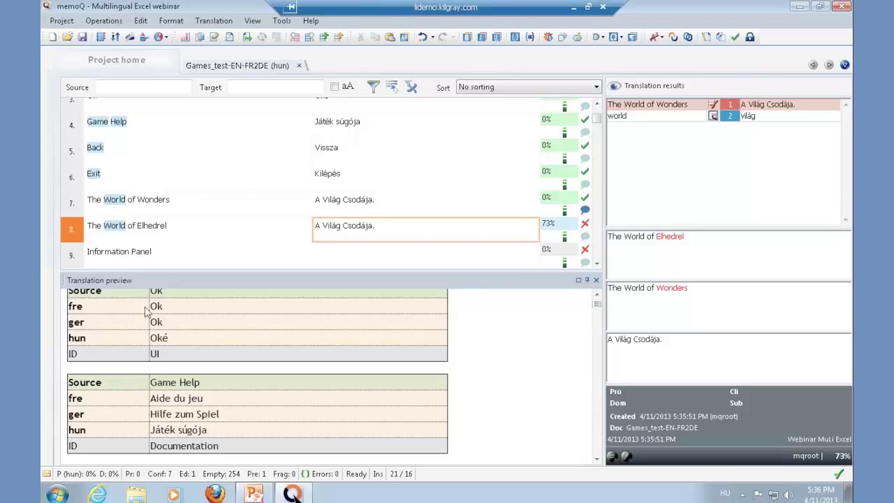
click(159, 339)
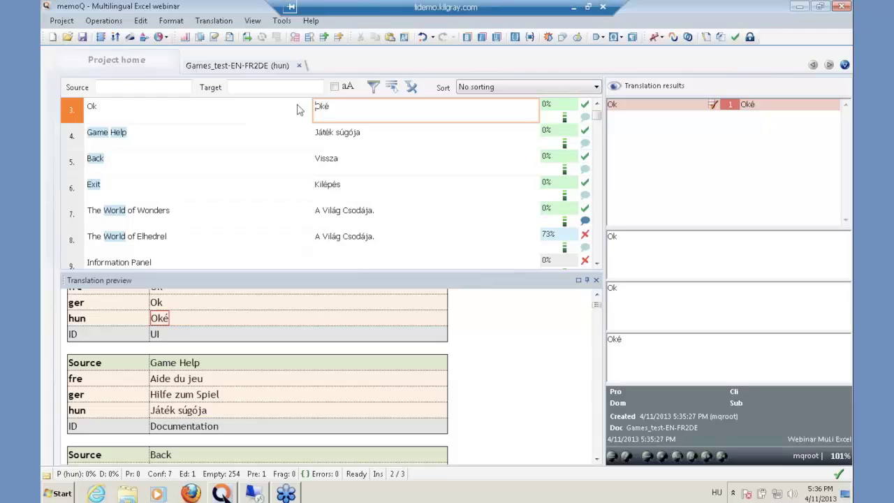
click(330, 155)
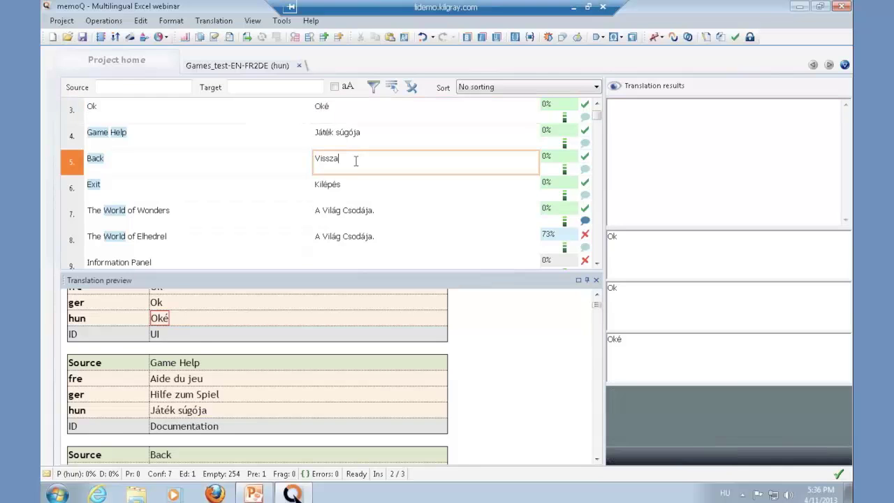
Step: Translate segment 9, Information Panel, as "Információs panel" and confirm it
click(382, 256)
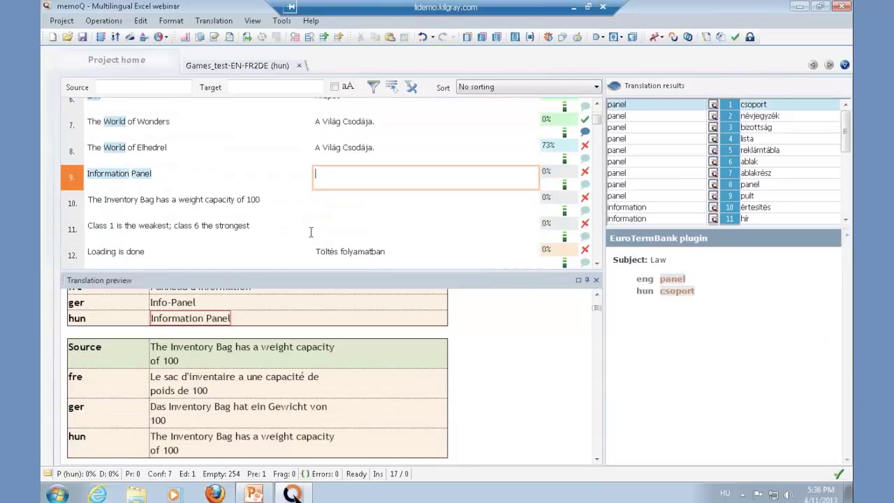
text(Információs panel)
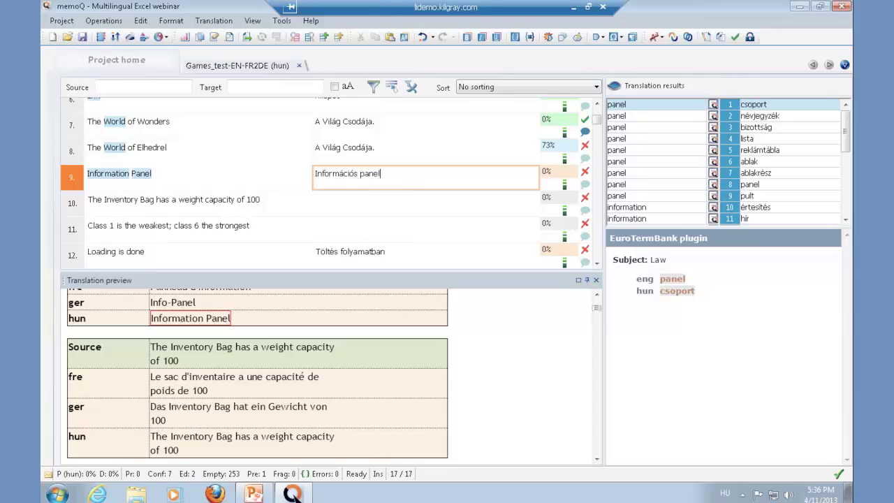
key(ctrl+Return)
Step: Replace the fuzzy match in segment 8 with "A Elhedrel világa" and confirm the segment
click(364, 151)
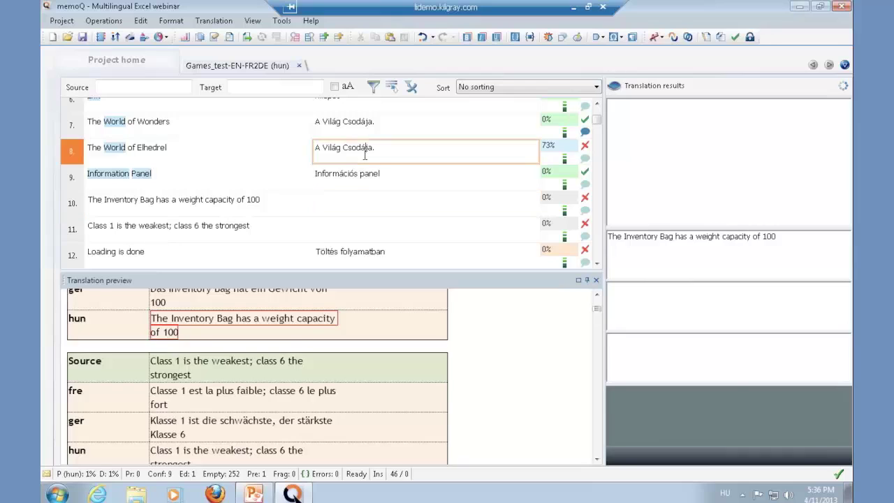
double_click(364, 151)
key(Left)
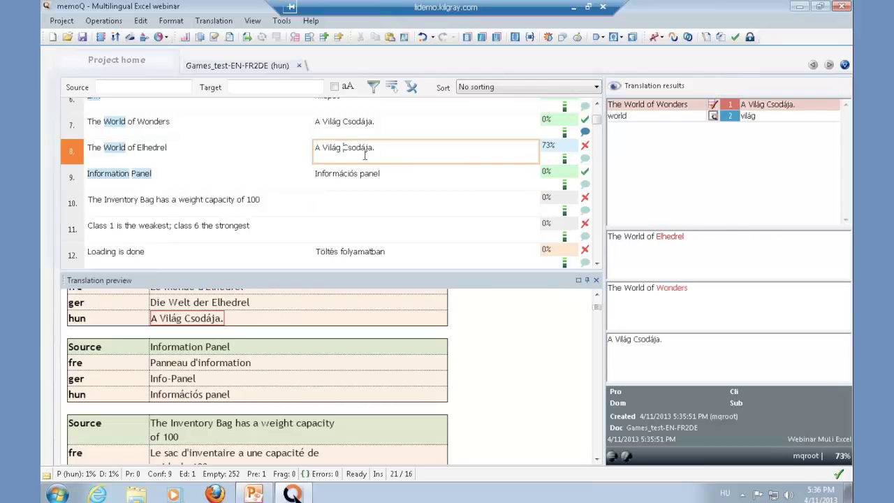
key(ctrl+Left)
key(shift+End)
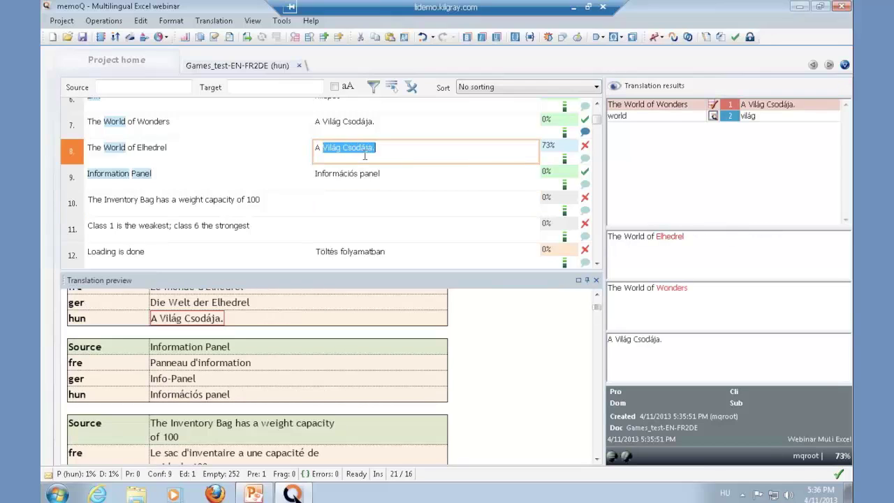
text(Elhedre)
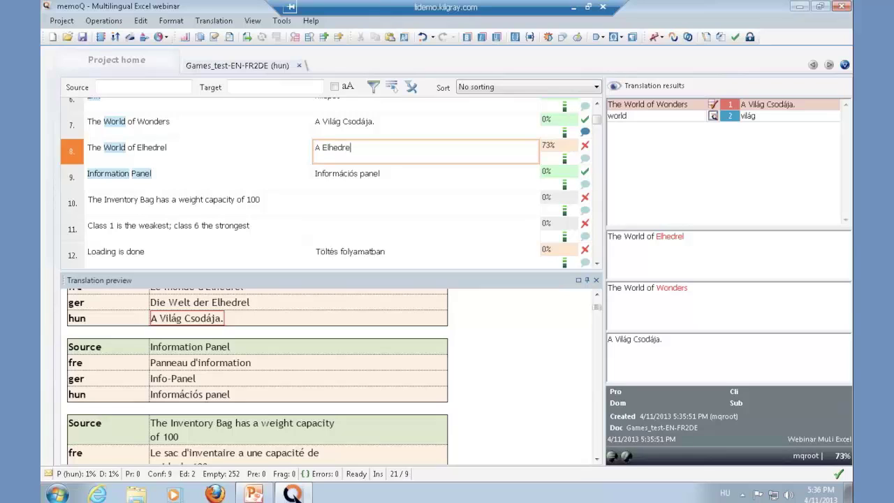
text(l vilá)
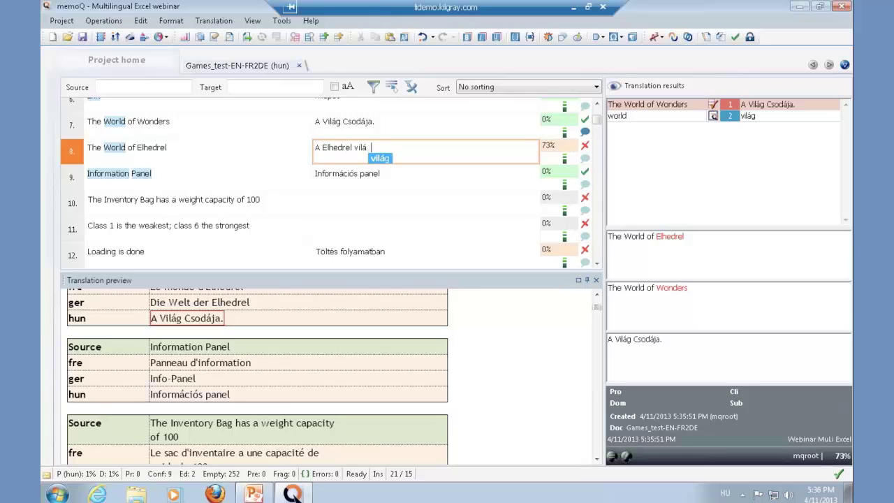
text(ga)
key(ctrl+Return)
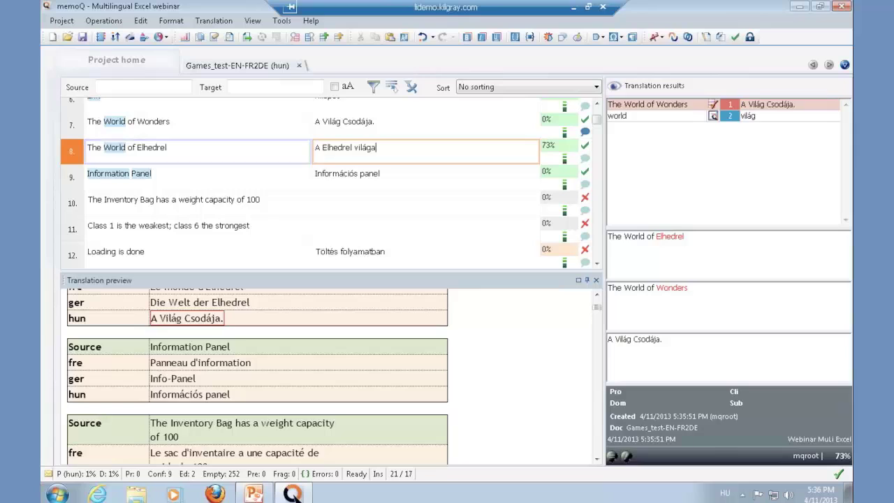
Step: Return to the project's document list and export the Hungarian document to the Desktop as Games_test-EN-FR2DE-hun.xls
click(150, 61)
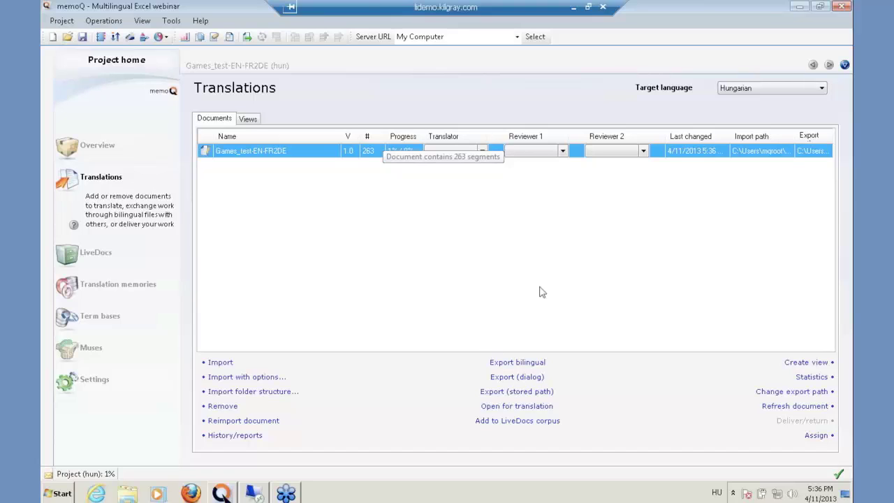
click(513, 378)
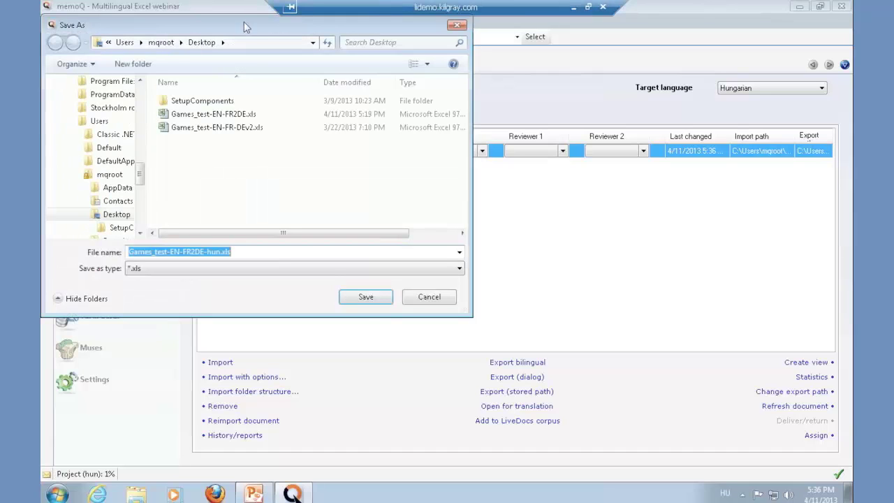
drag(265, 27, 544, 109)
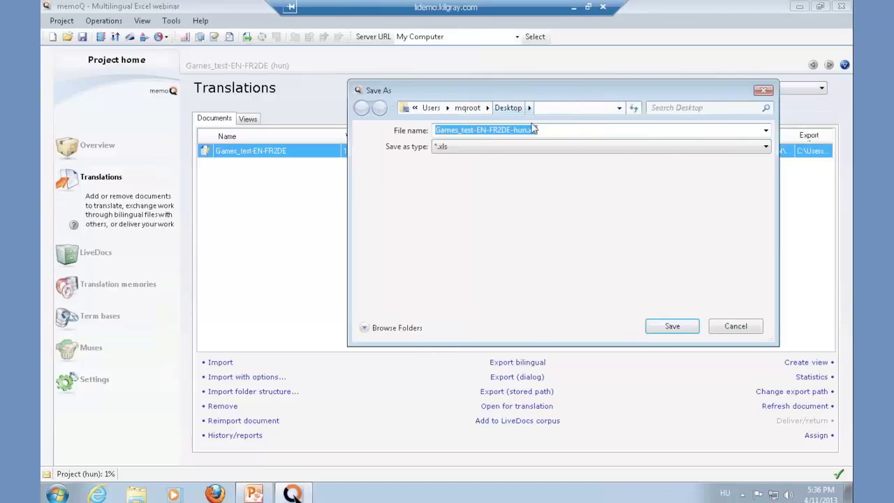
click(676, 327)
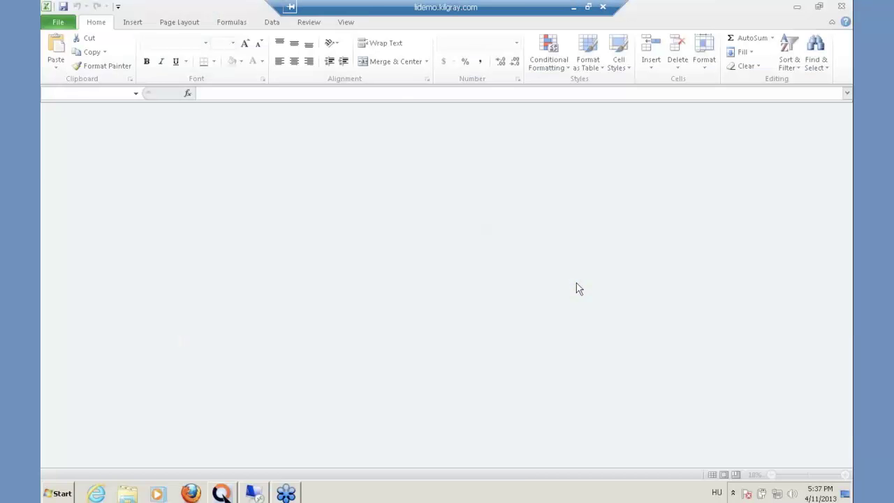
Step: Examine the translated rows of the exported Hungarian file in Excel and close it
key(Down)
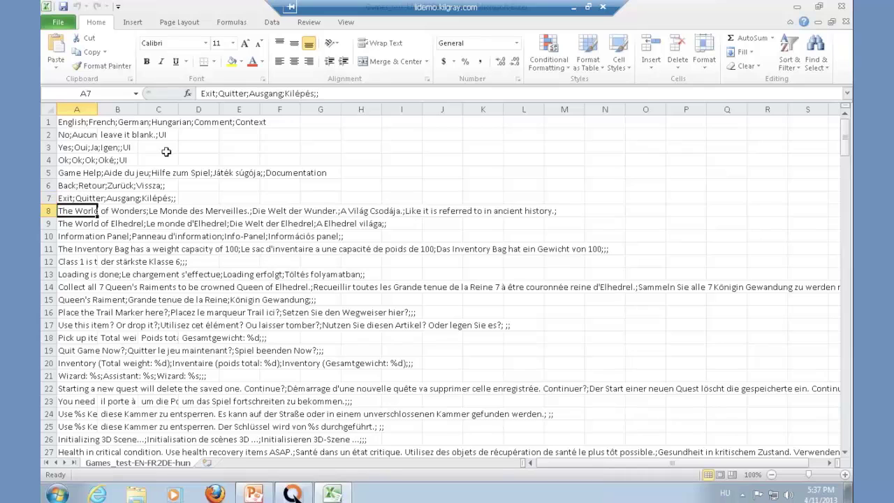
key(Right)
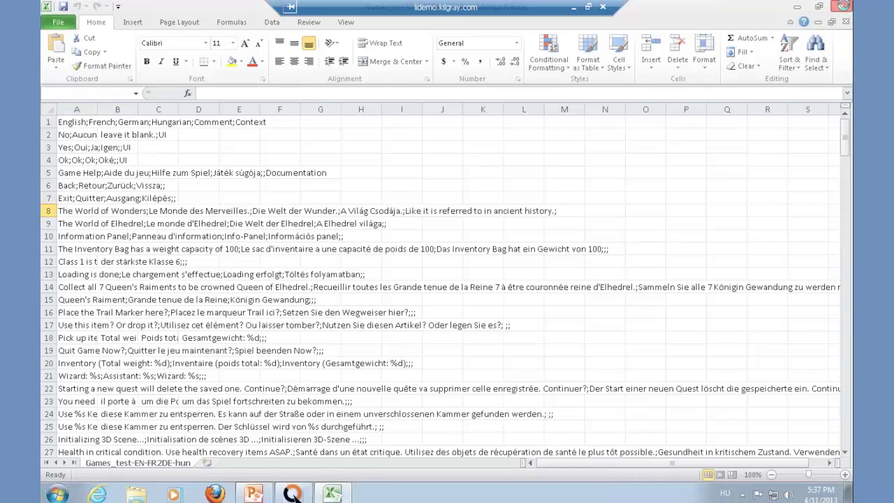
click(845, 7)
Step: Set the target language of the Translations list to all languages
click(766, 88)
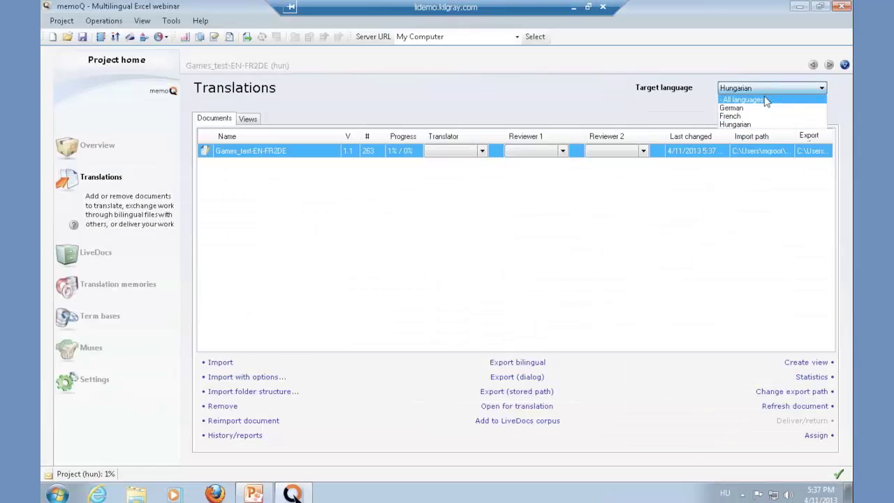
click(765, 100)
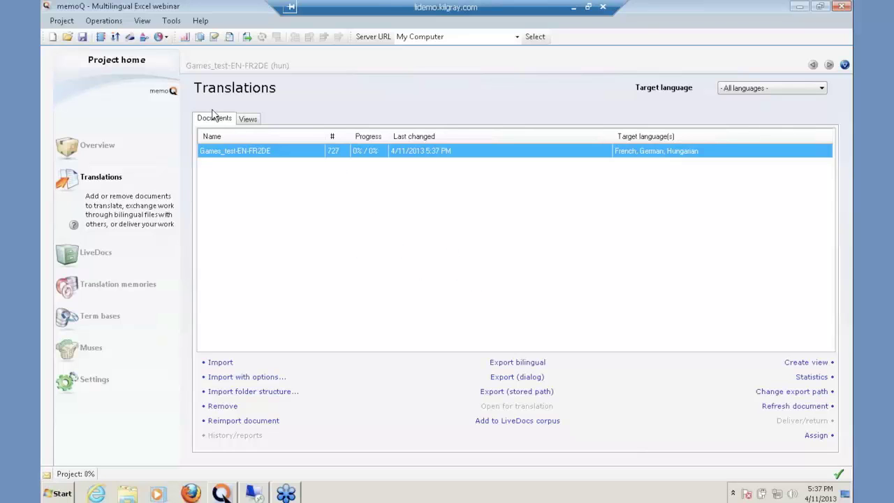
click(508, 378)
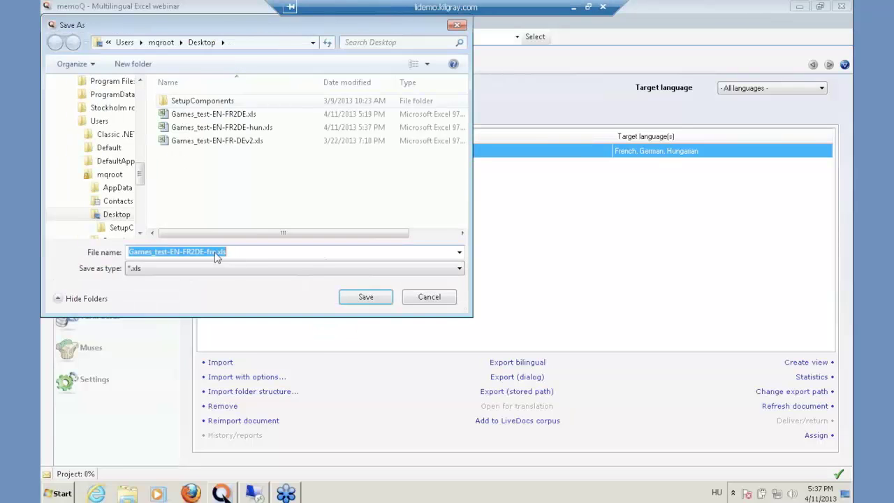
click(248, 253)
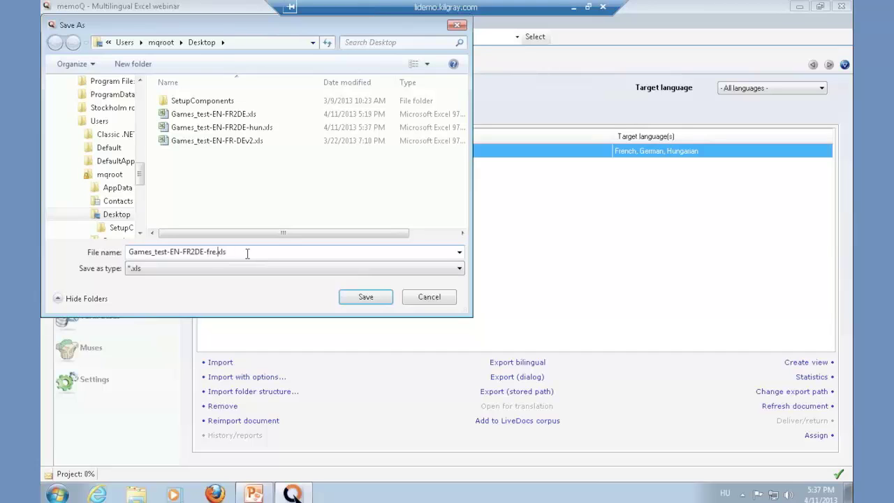
text(de)
click(364, 299)
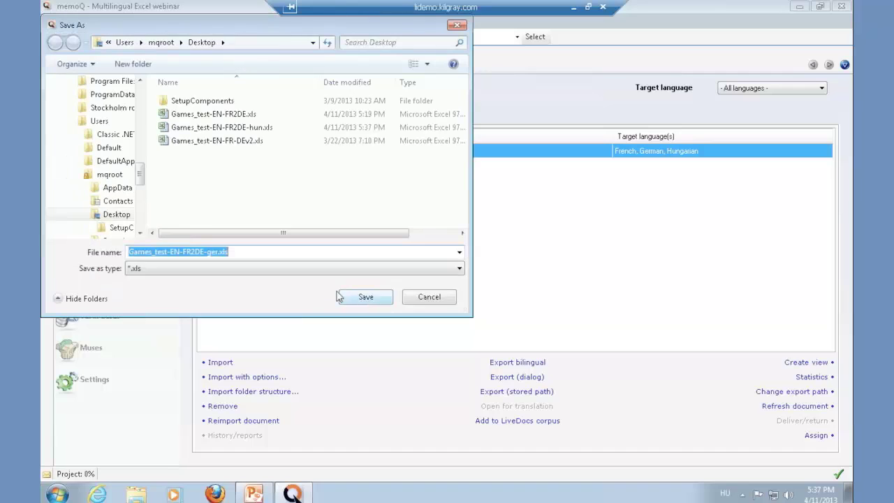
click(429, 296)
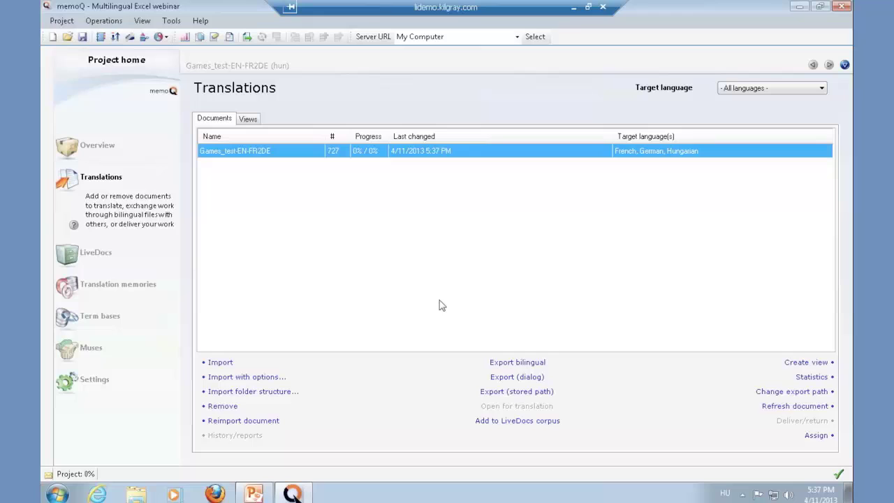
Step: Export Games_test-EN-FR2DE for all target languages to the stored path and decline opening the French file in Excel
click(507, 394)
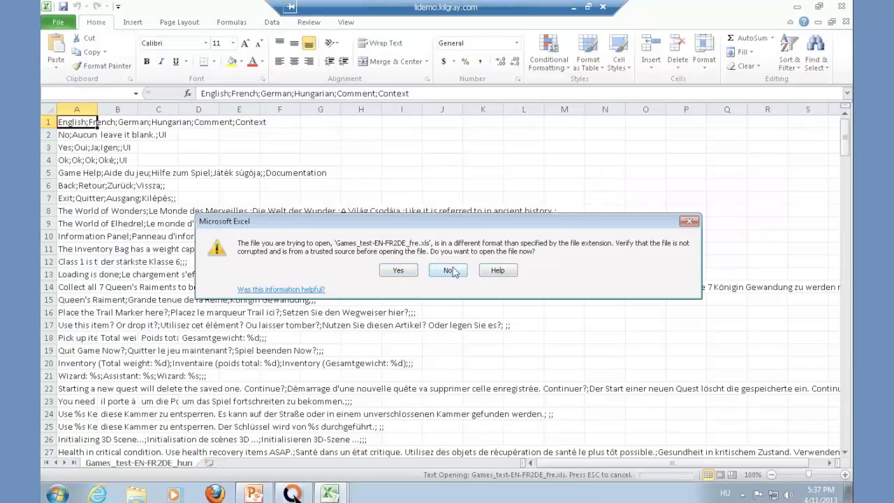
click(451, 271)
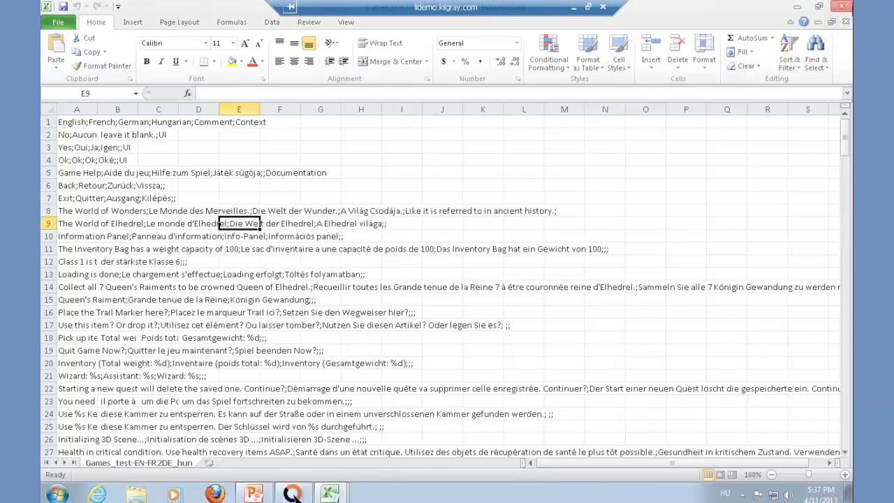